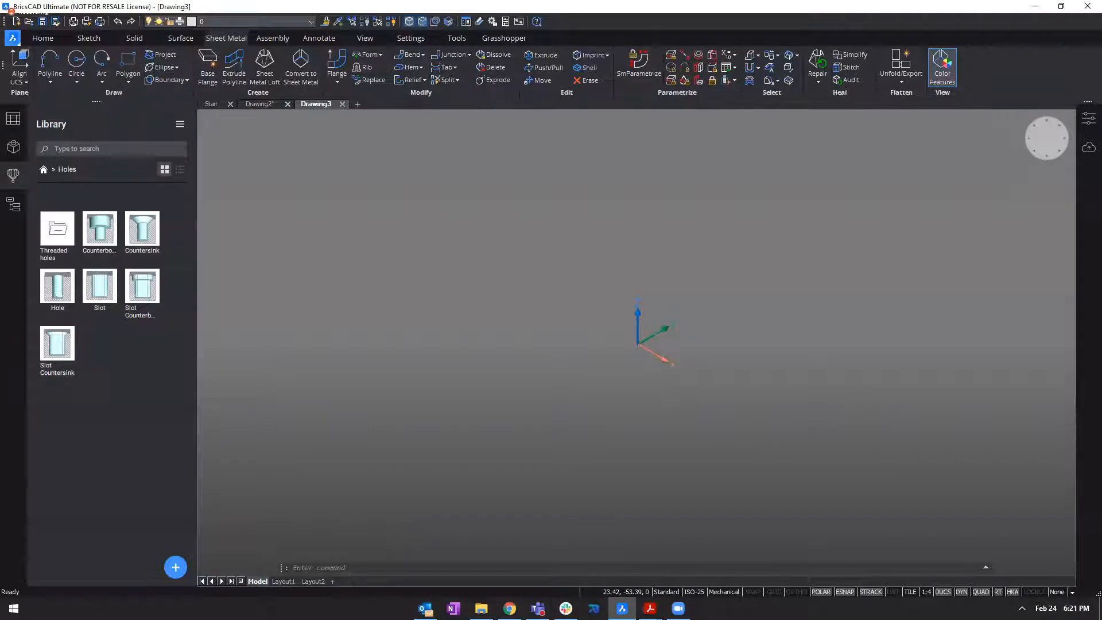
Model a solid box with one corner at the origin, 200 mm by 100 mm at the base and 100 mm high.
{"action": "middle_click_drag", "start_coordinate": [641, 258], "coordinate": [372, 300]}
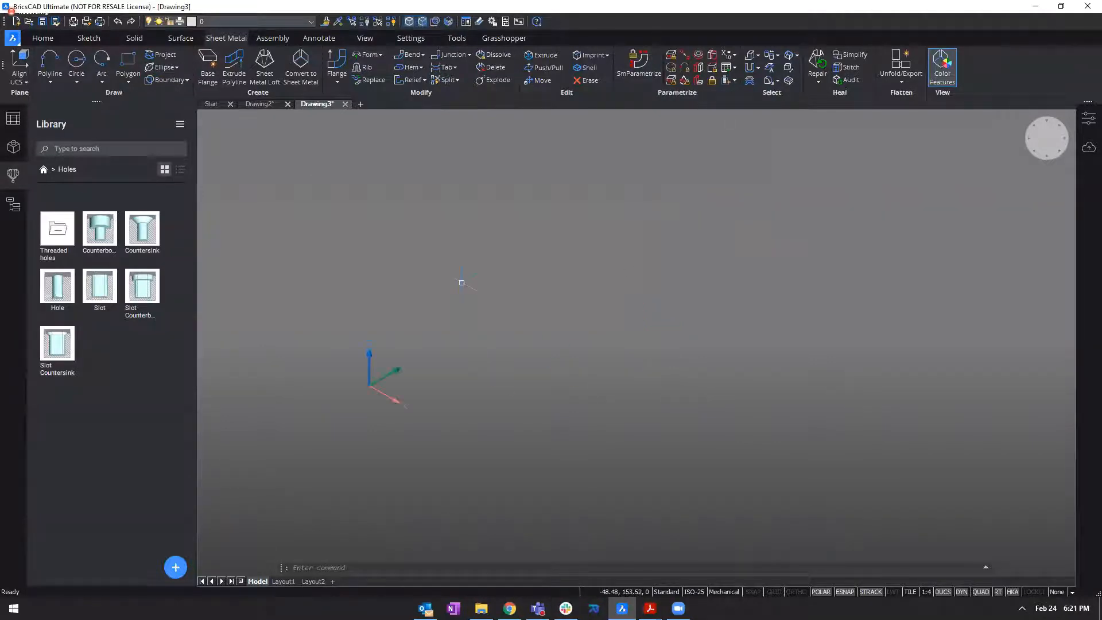
{"action": "right_click", "coordinate": [427, 306]}
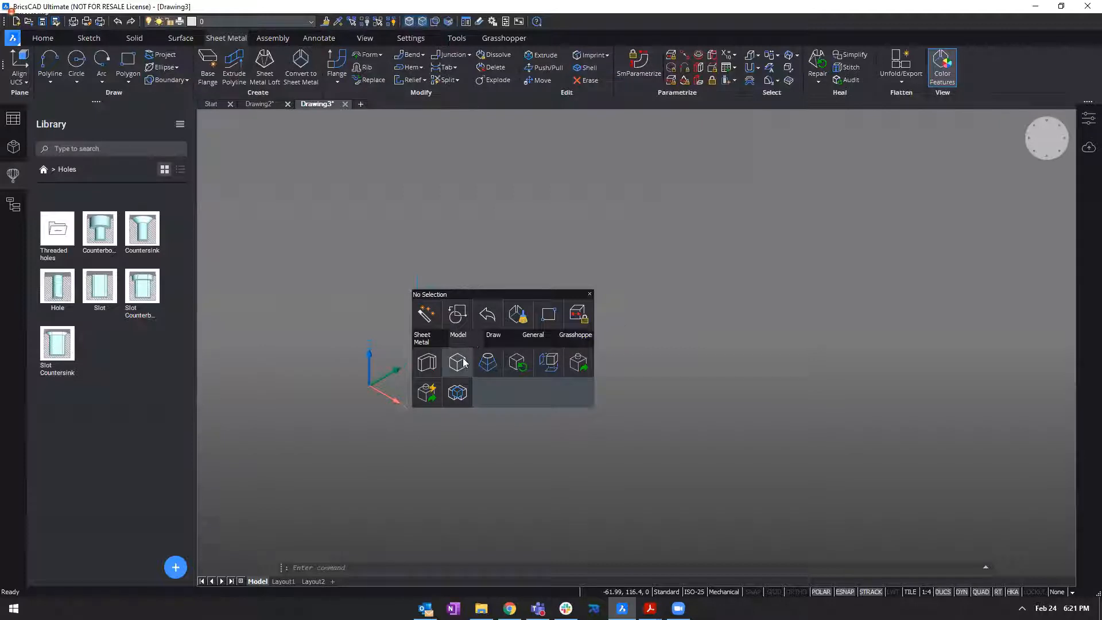
{"action": "left_click", "coordinate": [457, 362]}
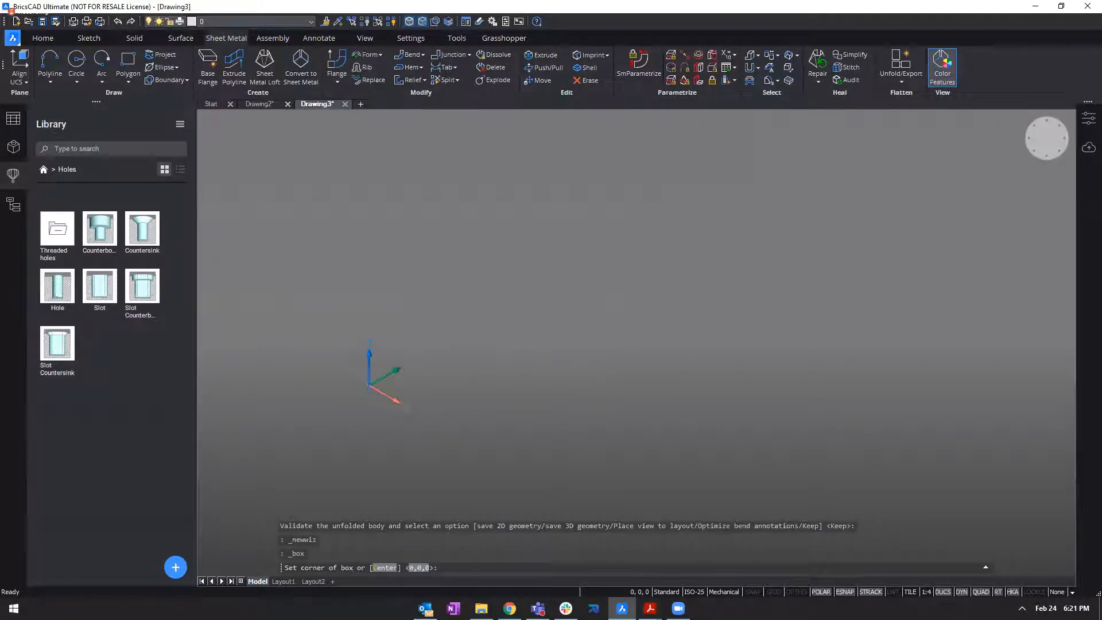
{"action": "left_click", "coordinate": [370, 386]}
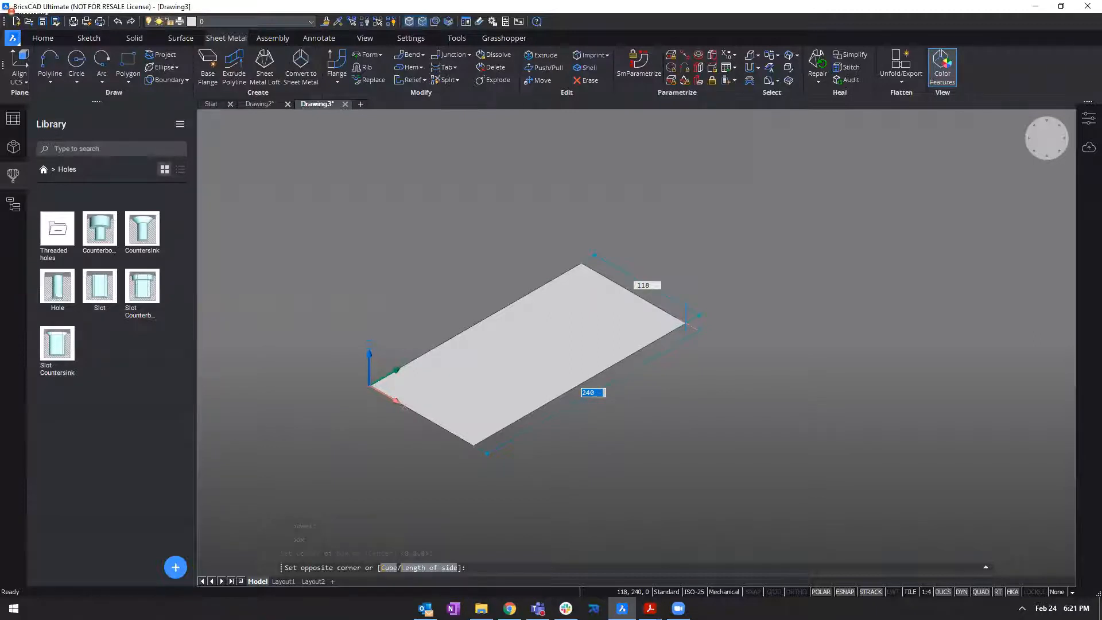
{"action": "type", "text": "200"}
{"action": "key", "text": "Tab"}
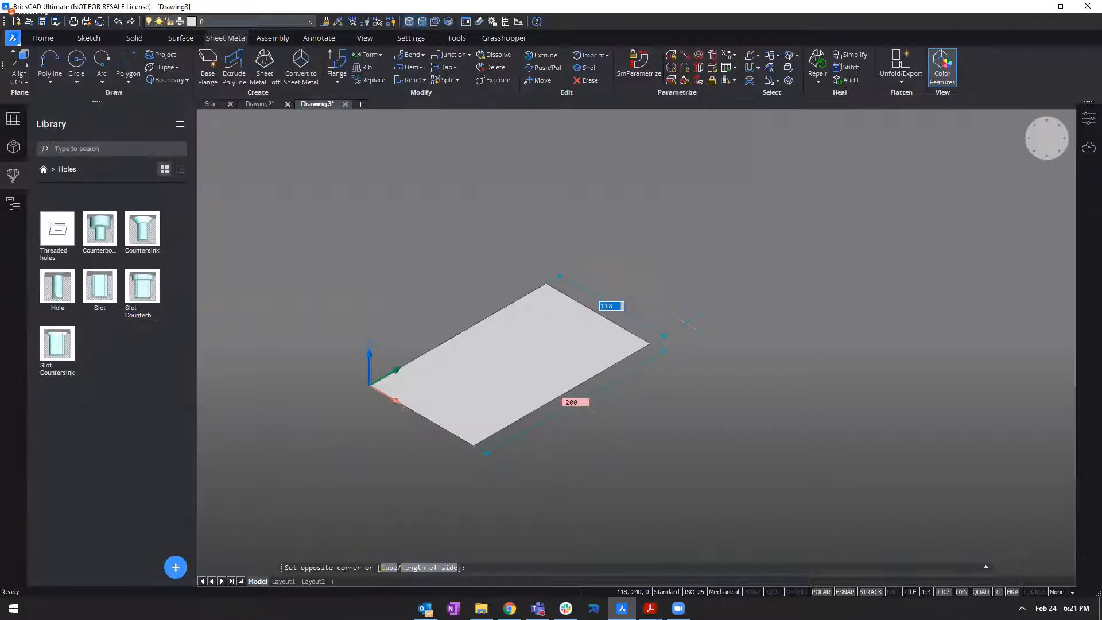
{"action": "type", "text": "100"}
{"action": "key", "text": "Tab"}
{"action": "key", "text": "Return"}
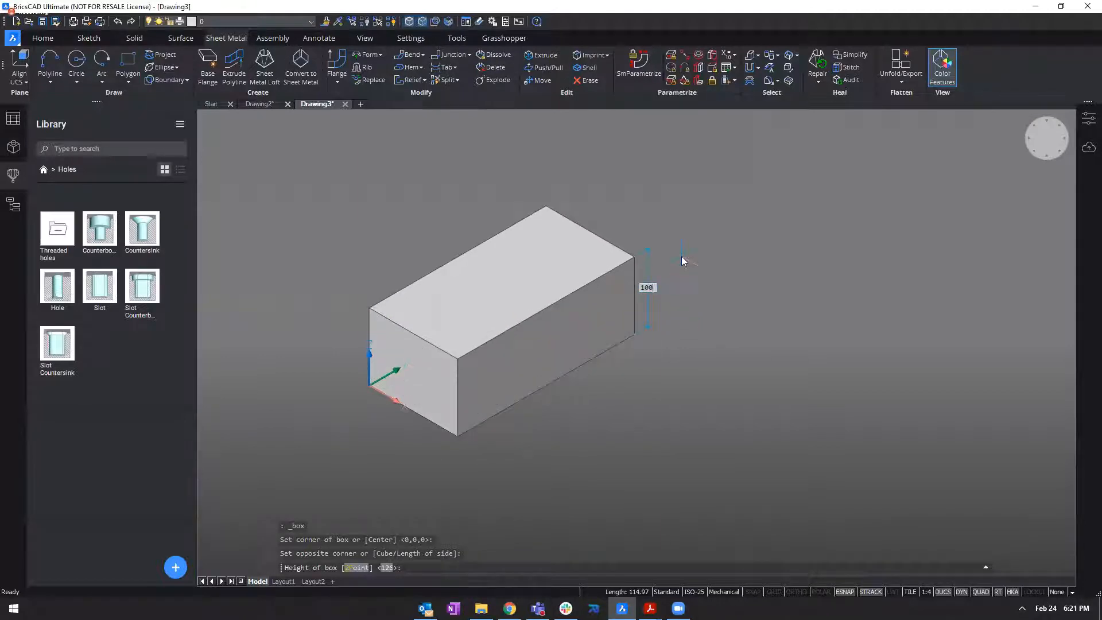
{"action": "key", "text": "Return"}
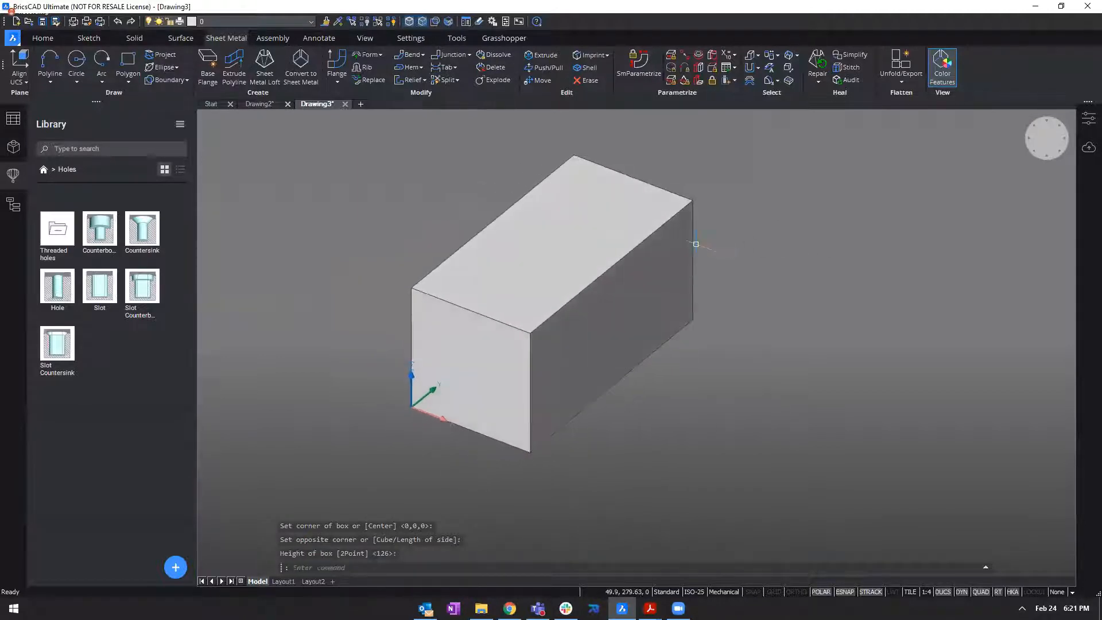
Chamfer the long upper front edge of the box with an offset of 50 mm.
{"action": "mouse_move", "coordinate": [642, 241]}
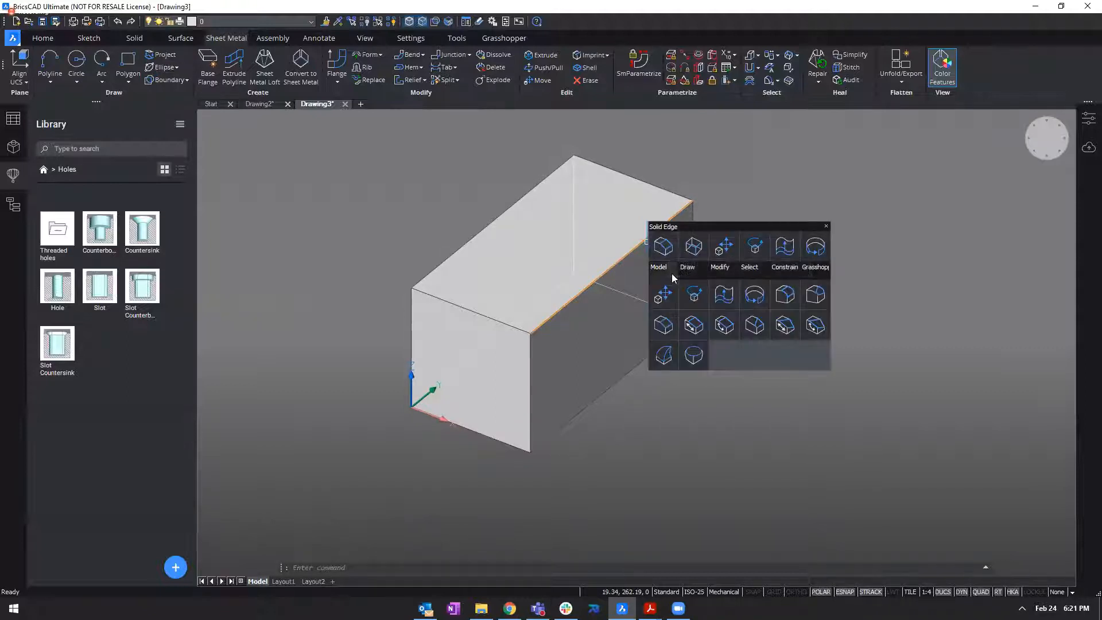
{"action": "left_click", "coordinate": [664, 324]}
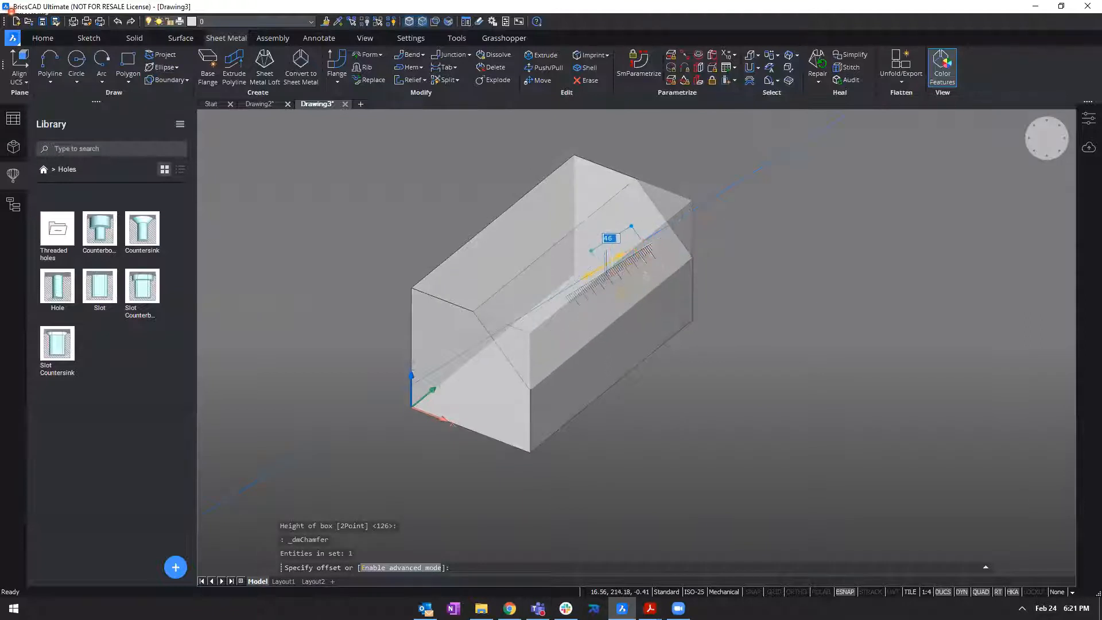
{"action": "left_click", "coordinate": [606, 273]}
Extrude the vertical face below the chamfer outward by 50 mm, forming a ledge.
{"action": "middle_click_drag", "start_coordinate": [894, 290], "coordinate": [663, 341], "text": "shift"}
{"action": "scroll", "coordinate": [662, 339], "scroll_direction": "up", "scroll_amount": 2}
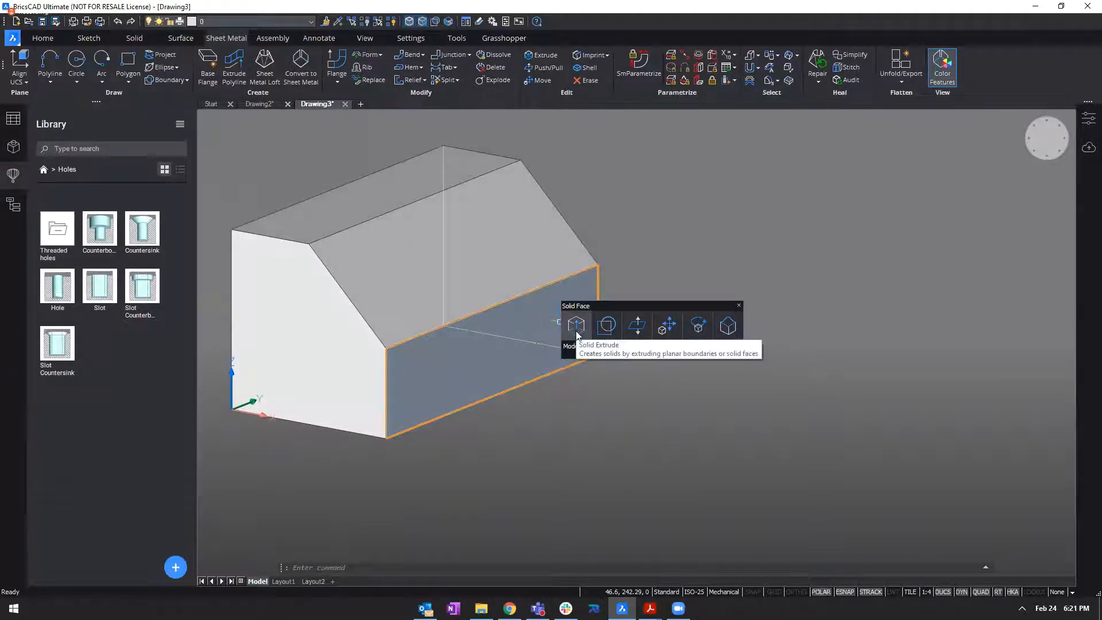
{"action": "left_click", "coordinate": [578, 335]}
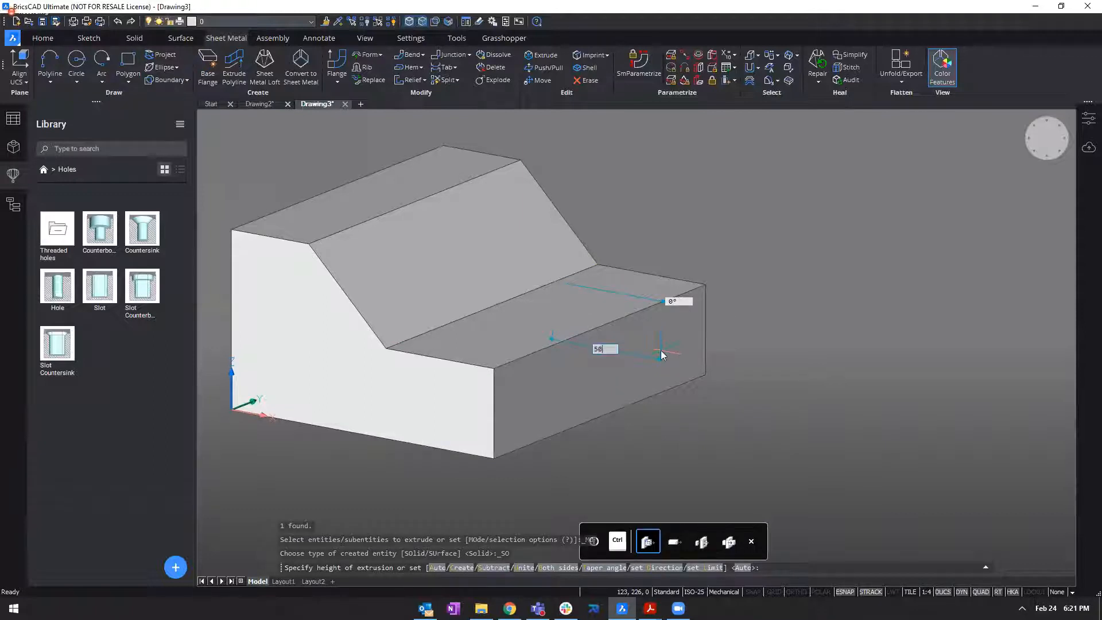
{"action": "type", "text": "50"}
{"action": "key", "text": "Return"}
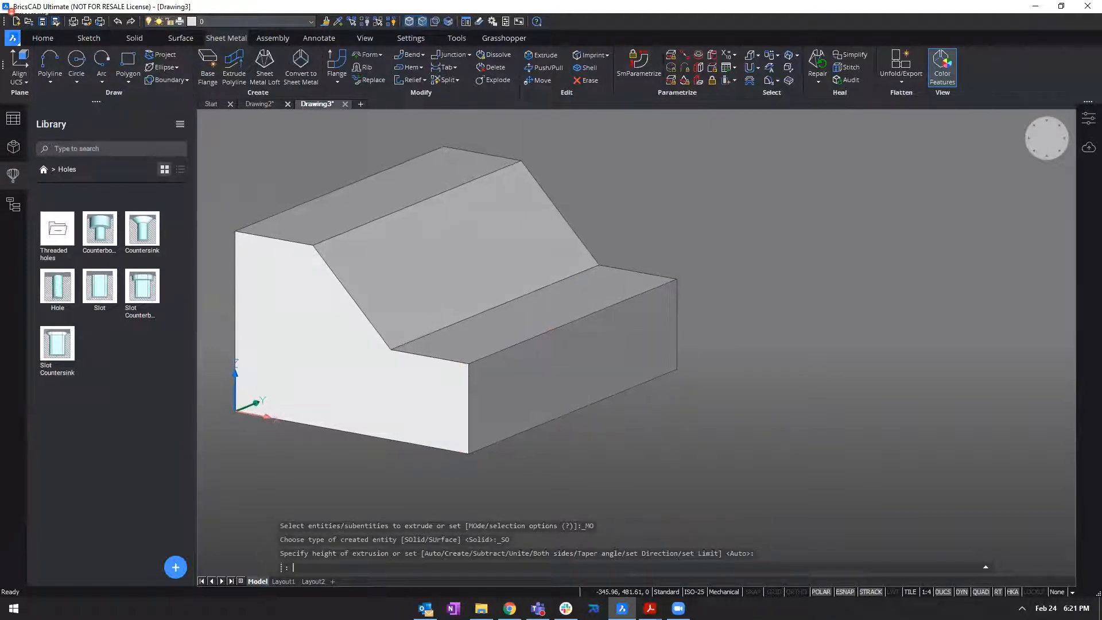
Rotate the ledge's top face downward about the edge it shares with the chamfered face.
{"action": "scroll", "coordinate": [459, 353], "scroll_direction": "up", "scroll_amount": 5}
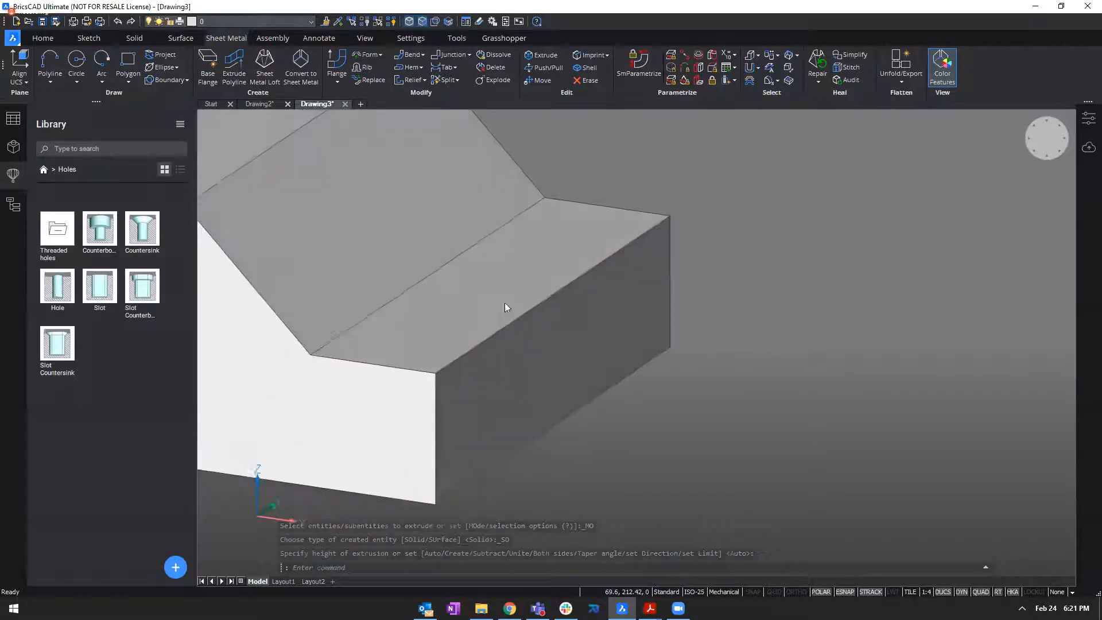
{"action": "left_click", "coordinate": [511, 295]}
{"action": "scroll", "coordinate": [935, 275], "scroll_direction": "down", "scroll_amount": 2}
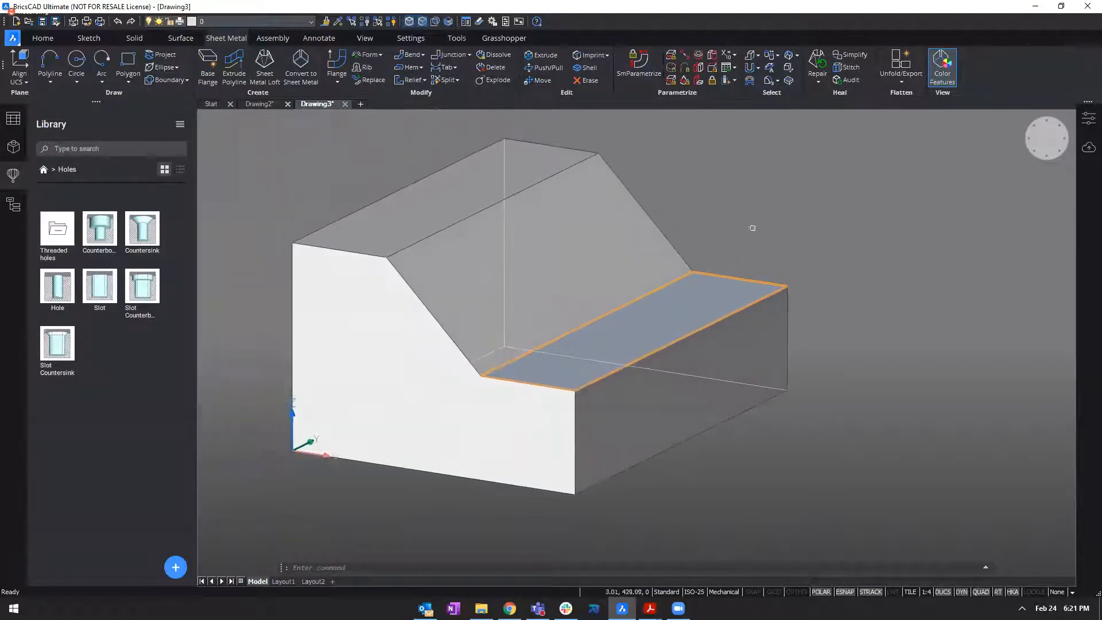
{"action": "key", "text": "Escape"}
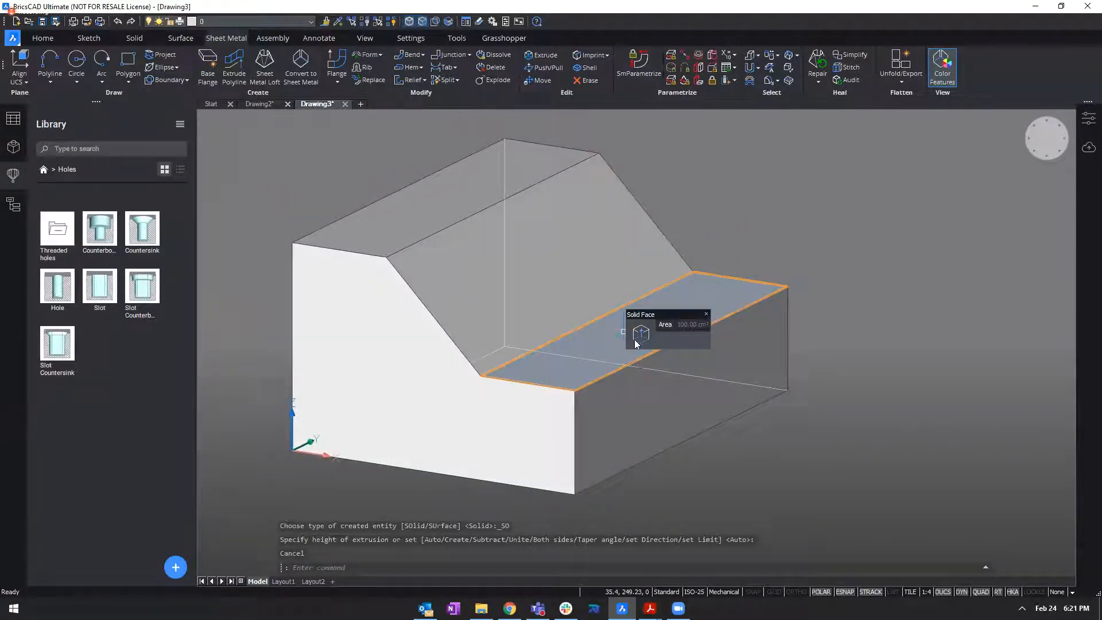
{"action": "mouse_move", "coordinate": [636, 343]}
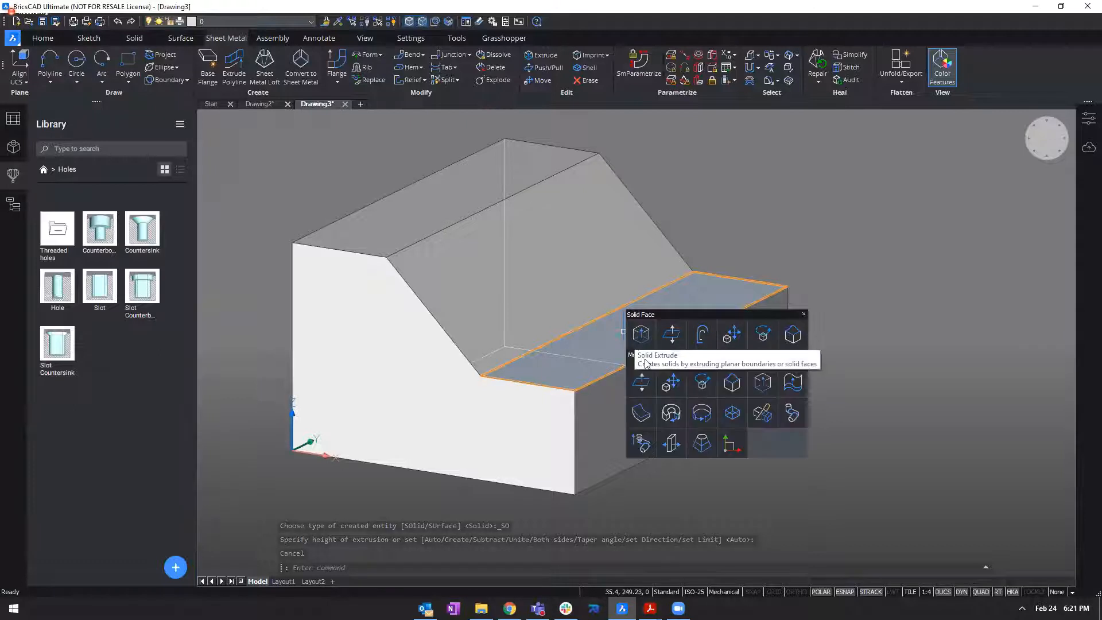
{"action": "left_click", "coordinate": [700, 385]}
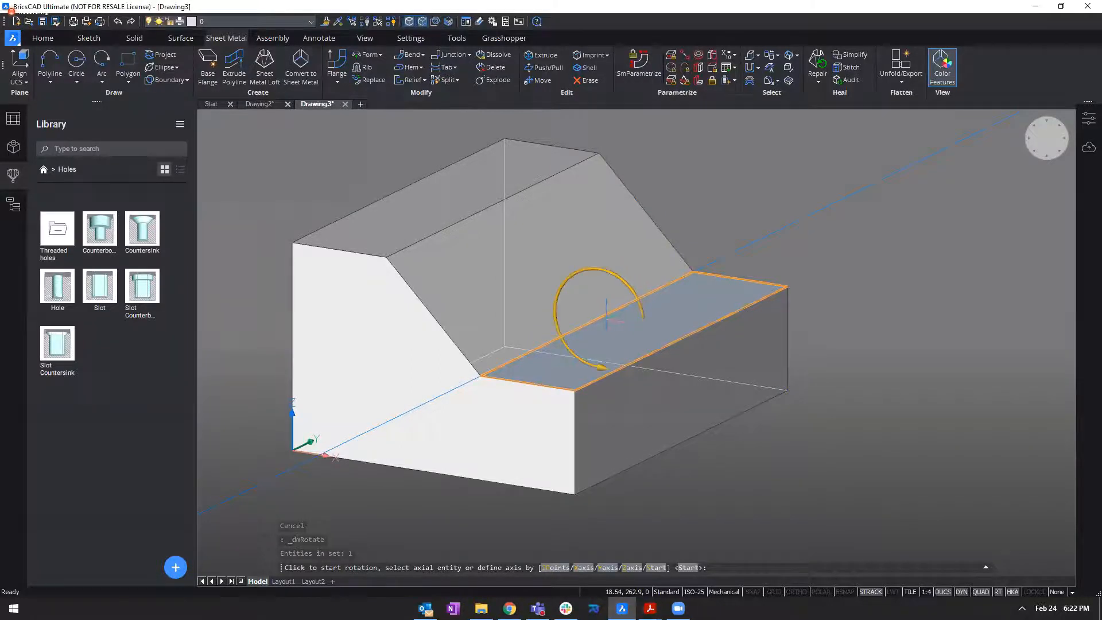
{"action": "left_click", "coordinate": [595, 320]}
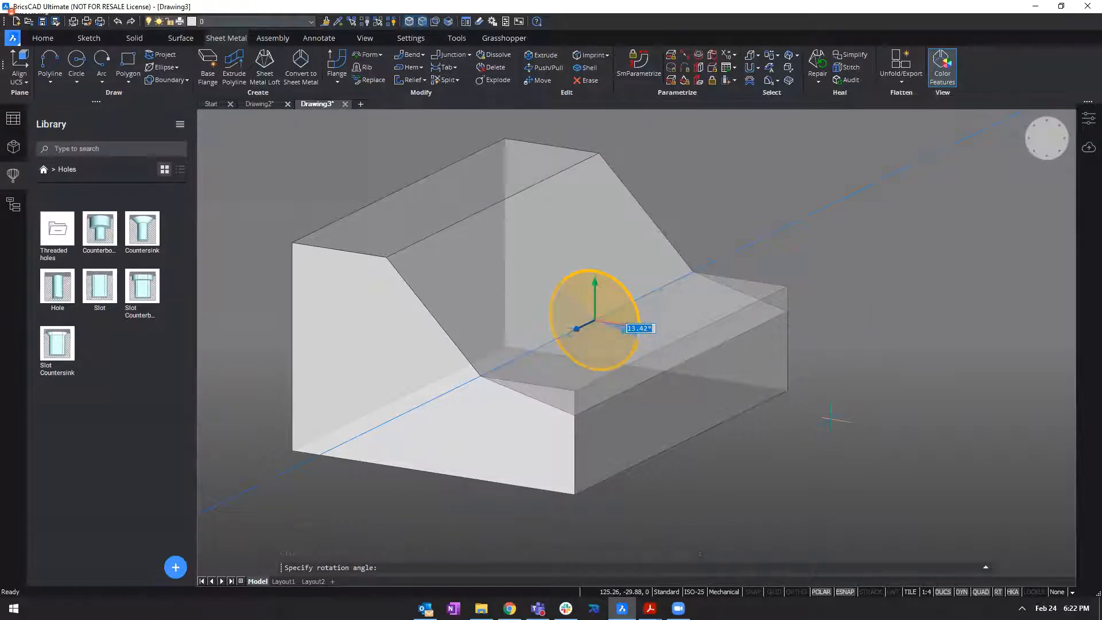
{"action": "key", "text": "Escape"}
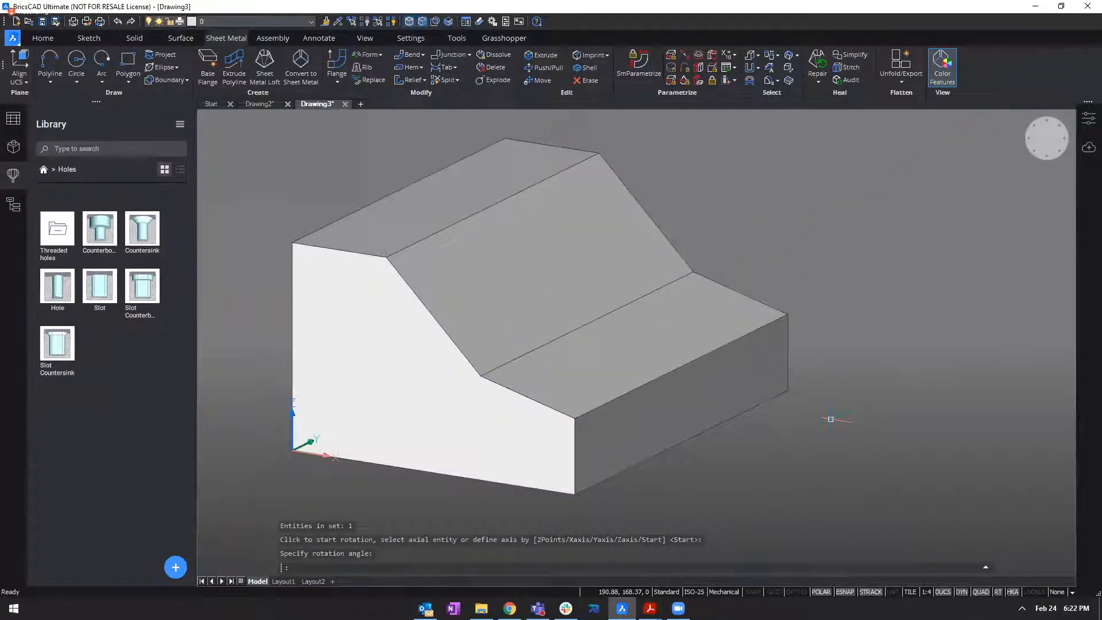
Hide the hole library to enlarge the drawing area around the solid.
{"action": "scroll", "coordinate": [767, 414], "scroll_direction": "down", "scroll_amount": 5}
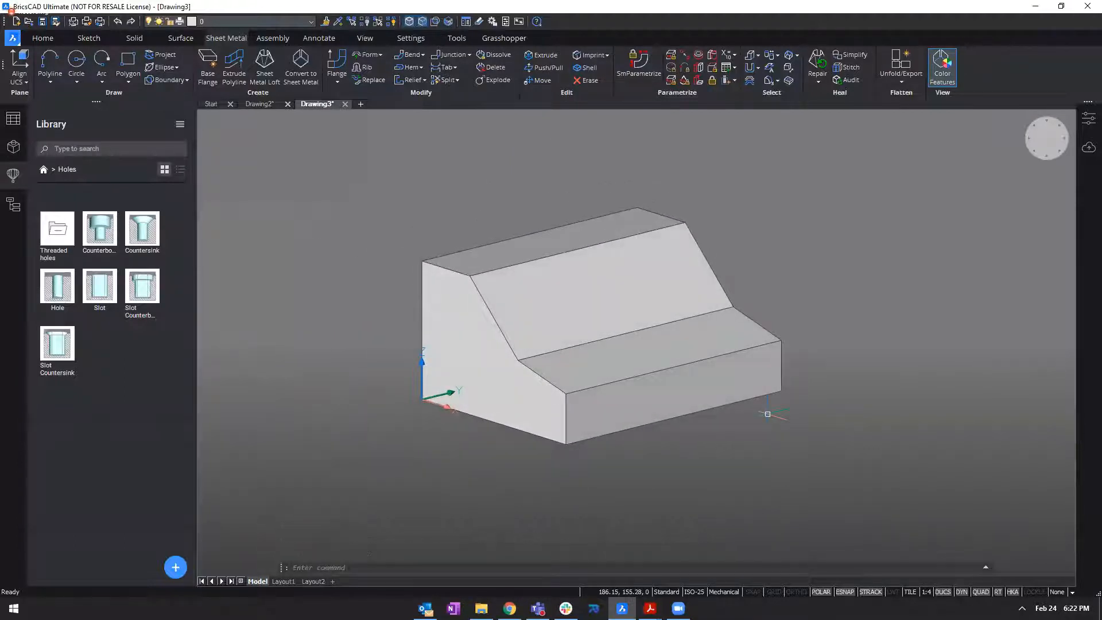
{"action": "middle_click_drag", "start_coordinate": [972, 218], "coordinate": [813, 183], "text": "shift"}
{"action": "middle_click_drag", "start_coordinate": [454, 303], "coordinate": [893, 407], "text": "shift"}
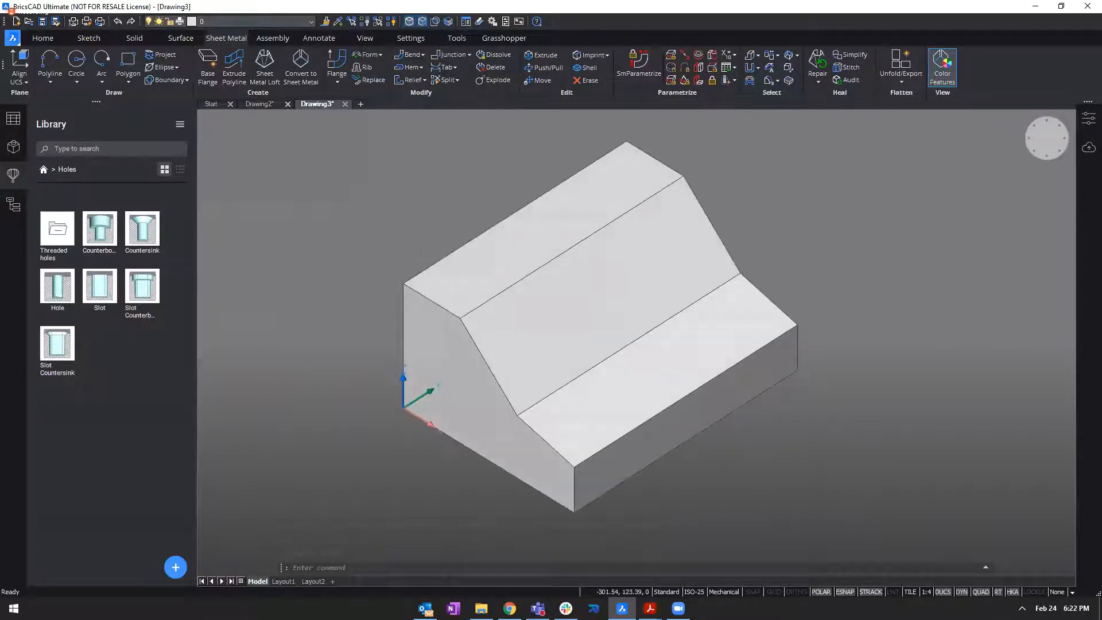
{"action": "left_click", "coordinate": [17, 176]}
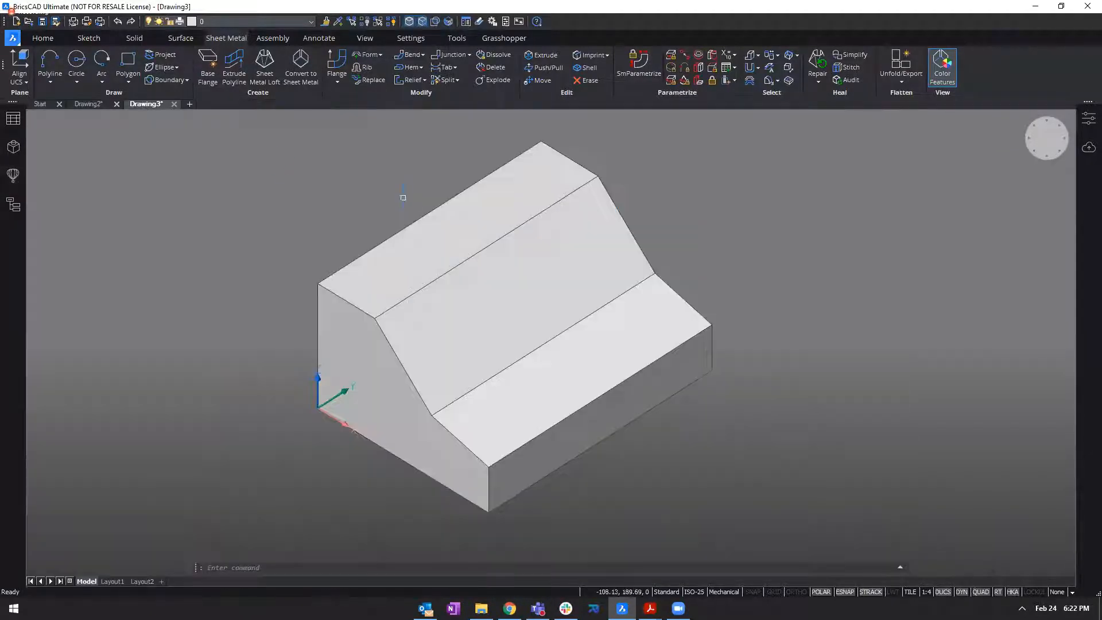
{"action": "middle_click_drag", "start_coordinate": [281, 190], "coordinate": [224, 123], "text": "shift"}
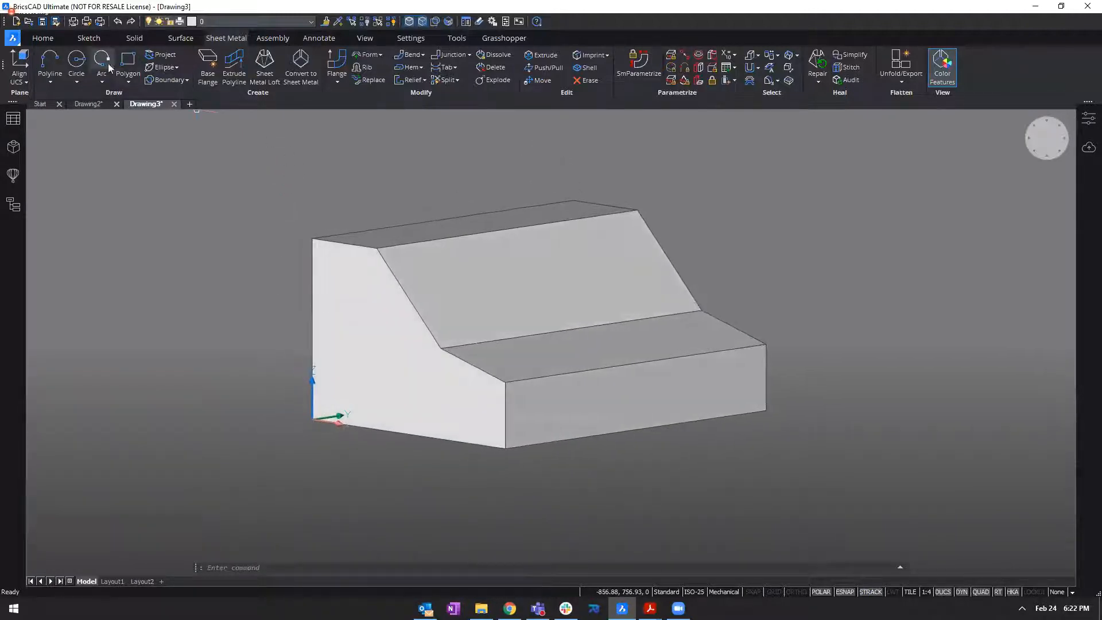
{"action": "left_click", "coordinate": [59, 41]}
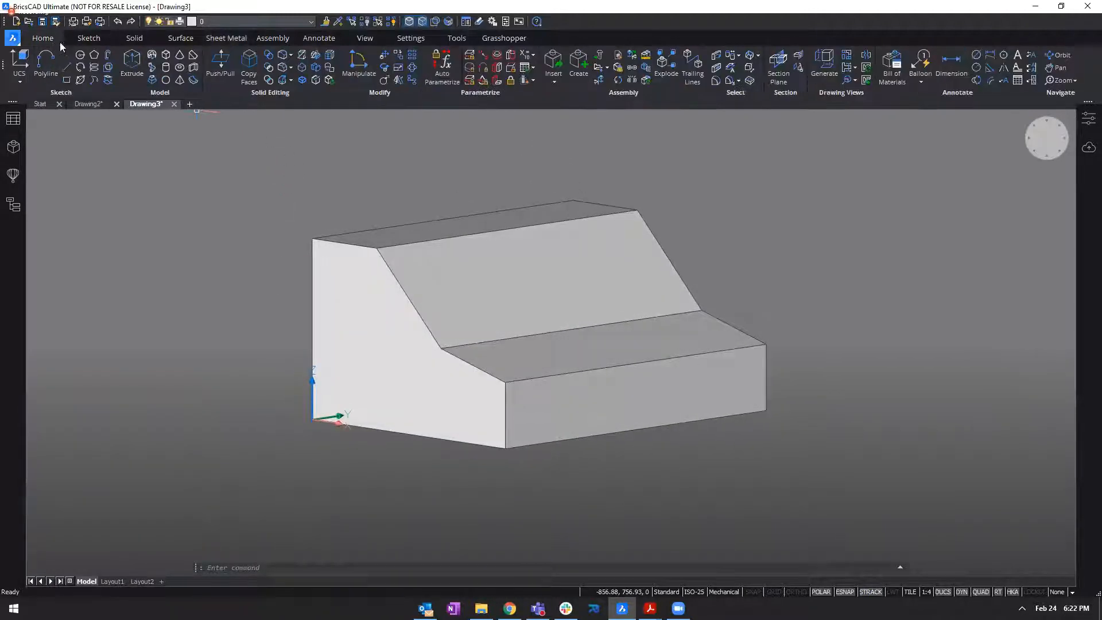
{"action": "left_click", "coordinate": [142, 45]}
{"action": "left_click", "coordinate": [233, 39]}
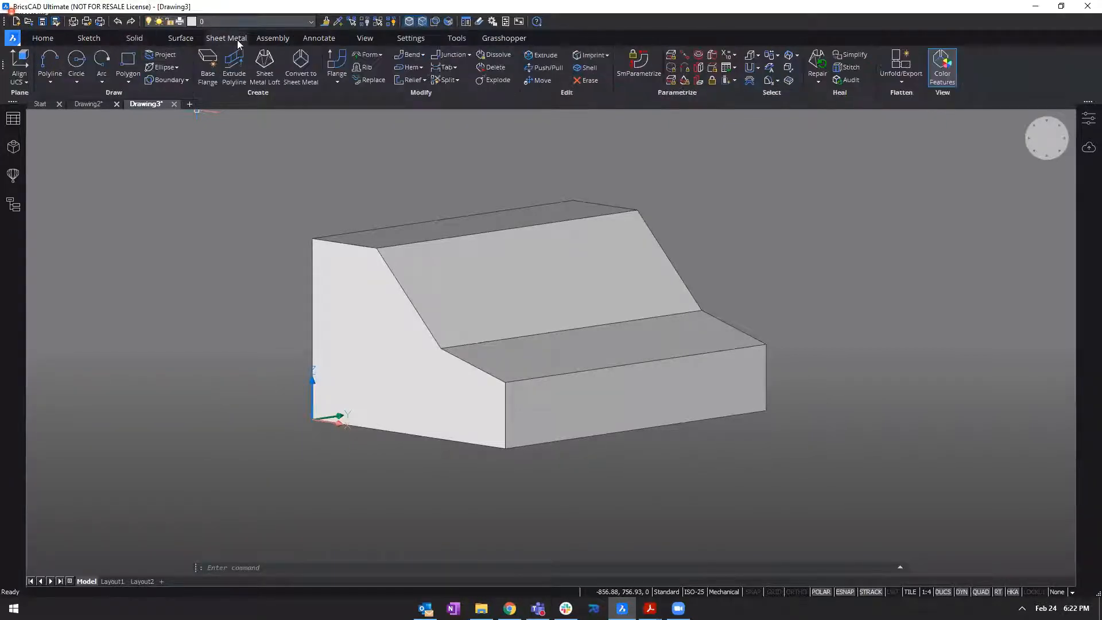
Shell the solid with an offset distance of 2 mm, removing its bottom face.
{"action": "scroll", "coordinate": [294, 142], "scroll_direction": "up", "scroll_amount": 3}
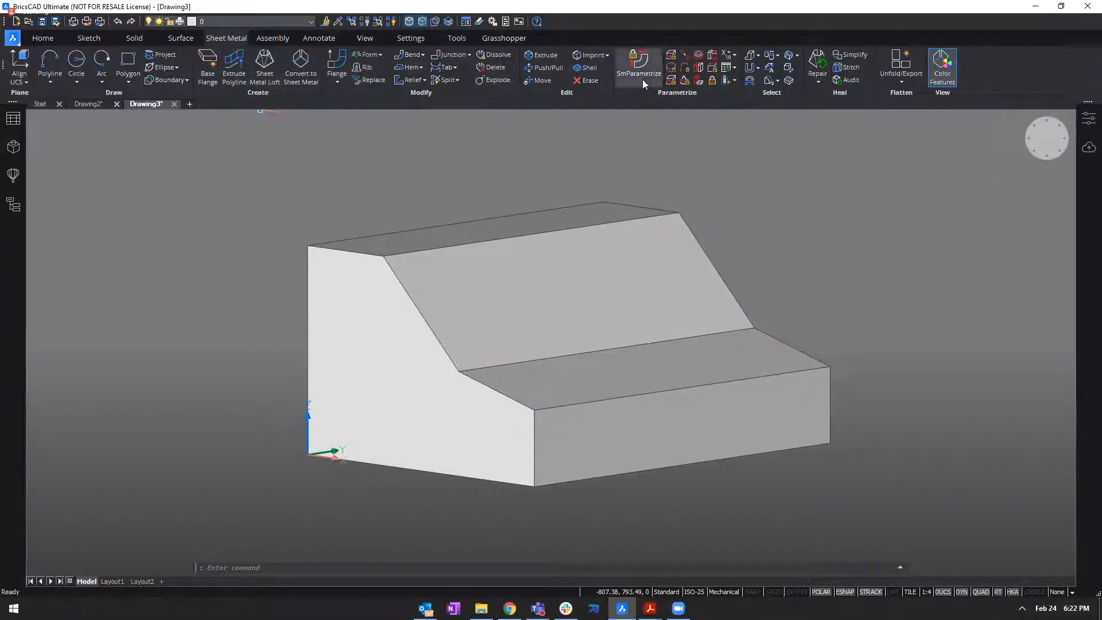
{"action": "left_click", "coordinate": [595, 71]}
{"action": "middle_click_drag", "start_coordinate": [546, 180], "coordinate": [565, 172], "text": "shift"}
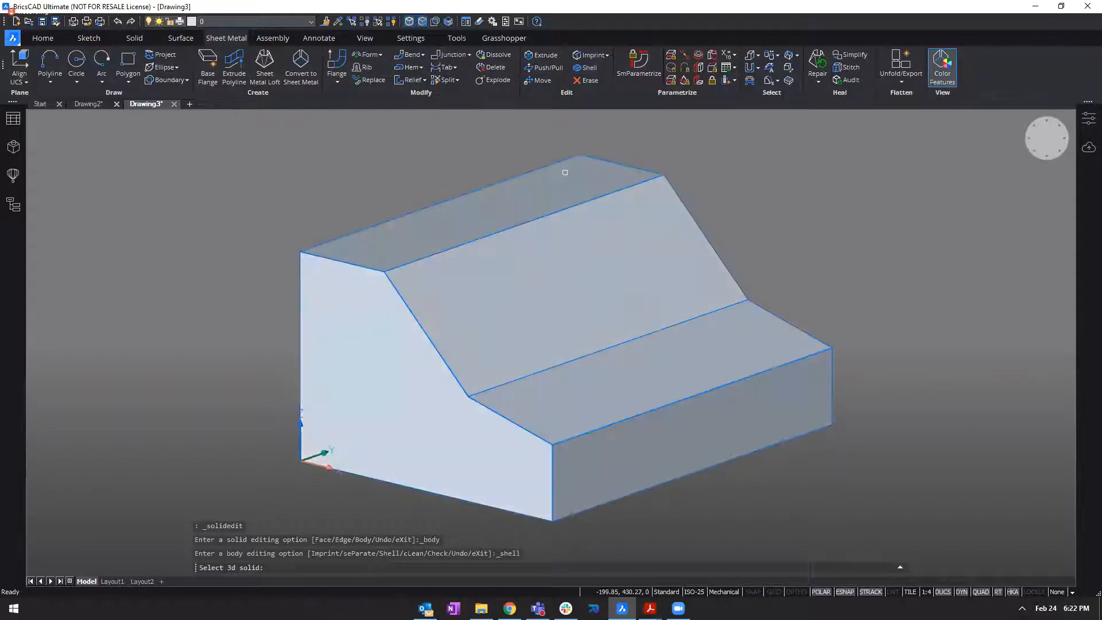
{"action": "scroll", "coordinate": [548, 341], "scroll_direction": "down", "scroll_amount": 1}
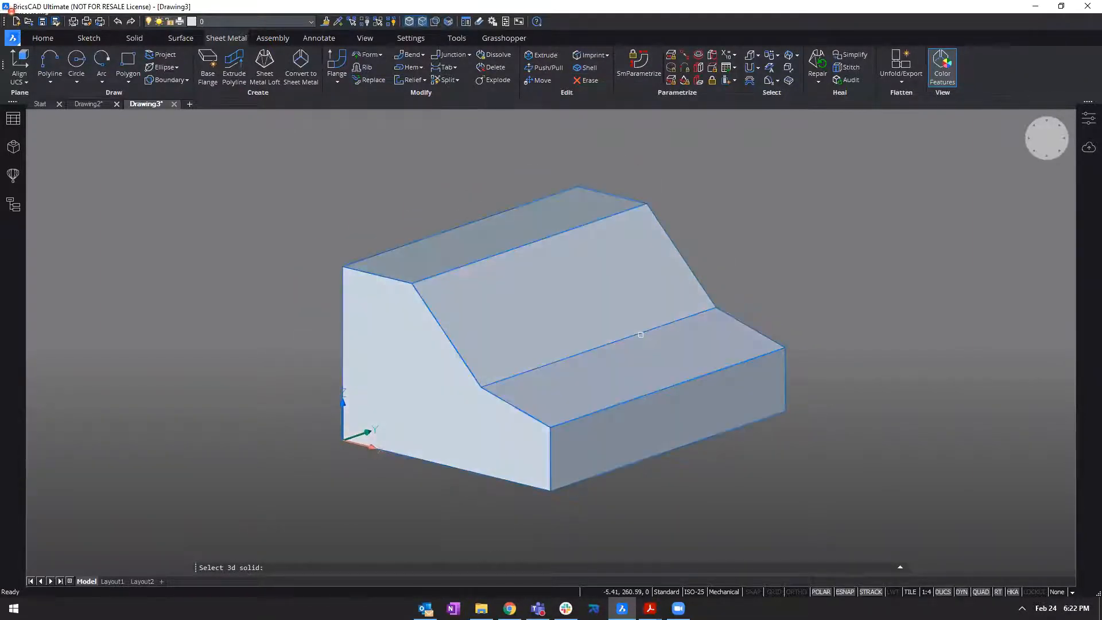
{"action": "left_click", "coordinate": [640, 335]}
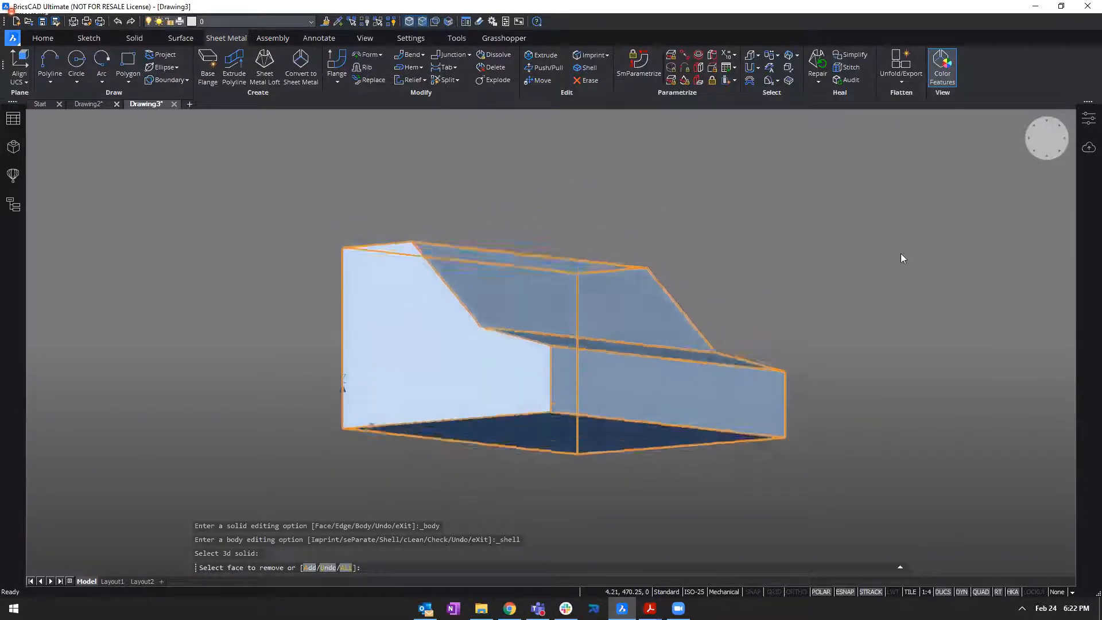
{"action": "middle_click_drag", "start_coordinate": [901, 254], "coordinate": [900, 202], "text": "shift"}
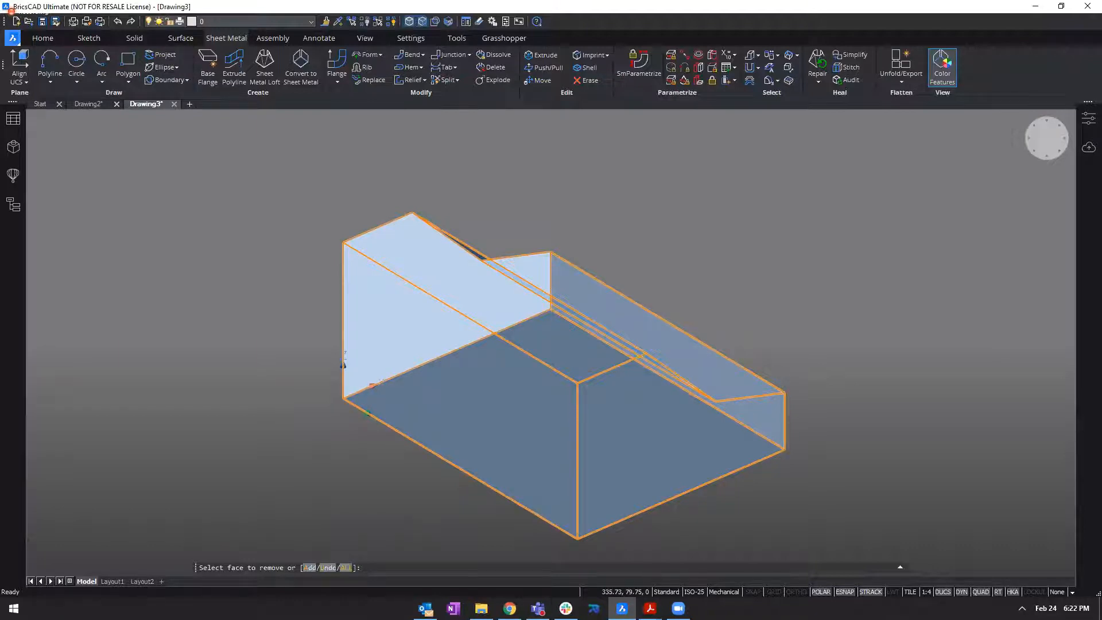
{"action": "middle_click_drag", "start_coordinate": [520, 402], "coordinate": [511, 363], "text": "shift"}
{"action": "scroll", "coordinate": [511, 363], "scroll_direction": "down", "scroll_amount": 1}
{"action": "left_click", "coordinate": [572, 404]}
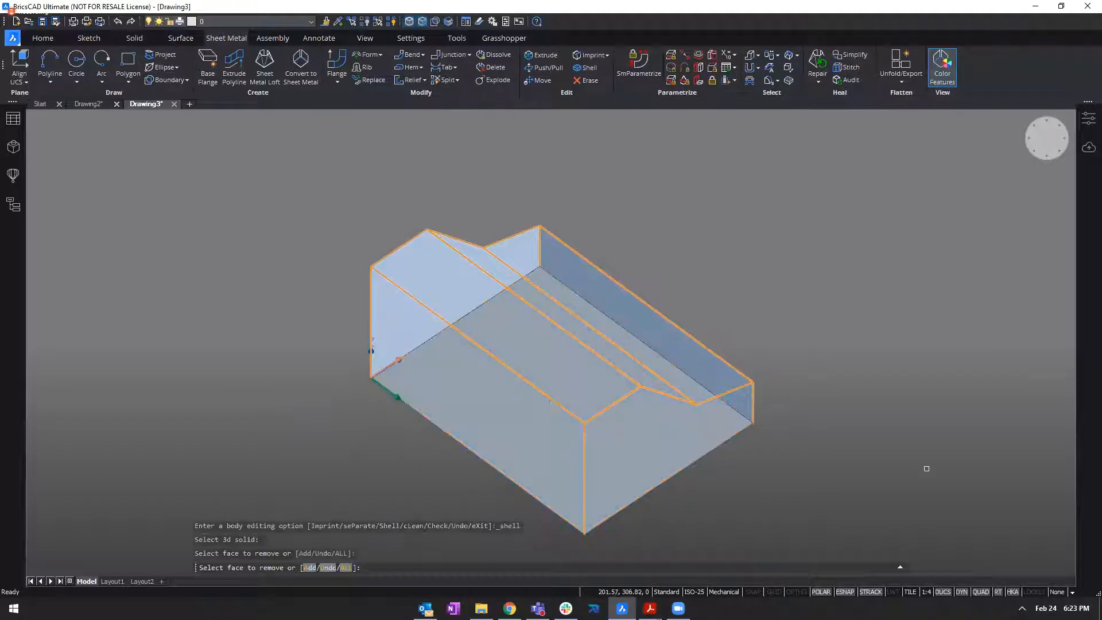
{"action": "middle_click_drag", "start_coordinate": [901, 419], "coordinate": [860, 267], "text": "shift"}
{"action": "key", "text": "Return"}
{"action": "middle_click_drag", "start_coordinate": [781, 279], "coordinate": [787, 279]}
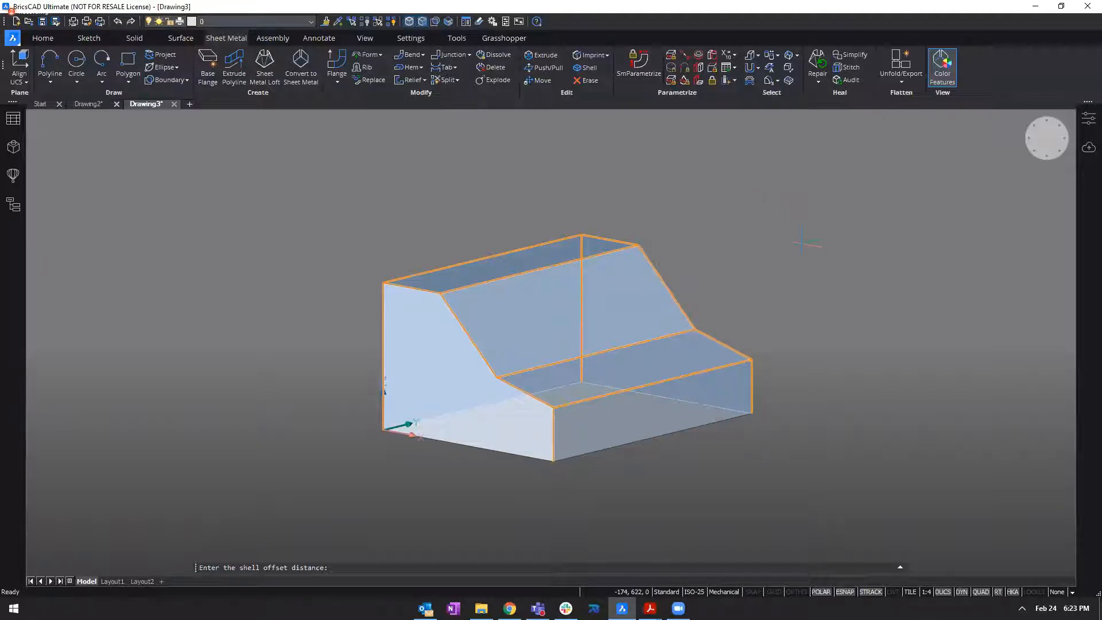
{"action": "key", "text": "Return"}
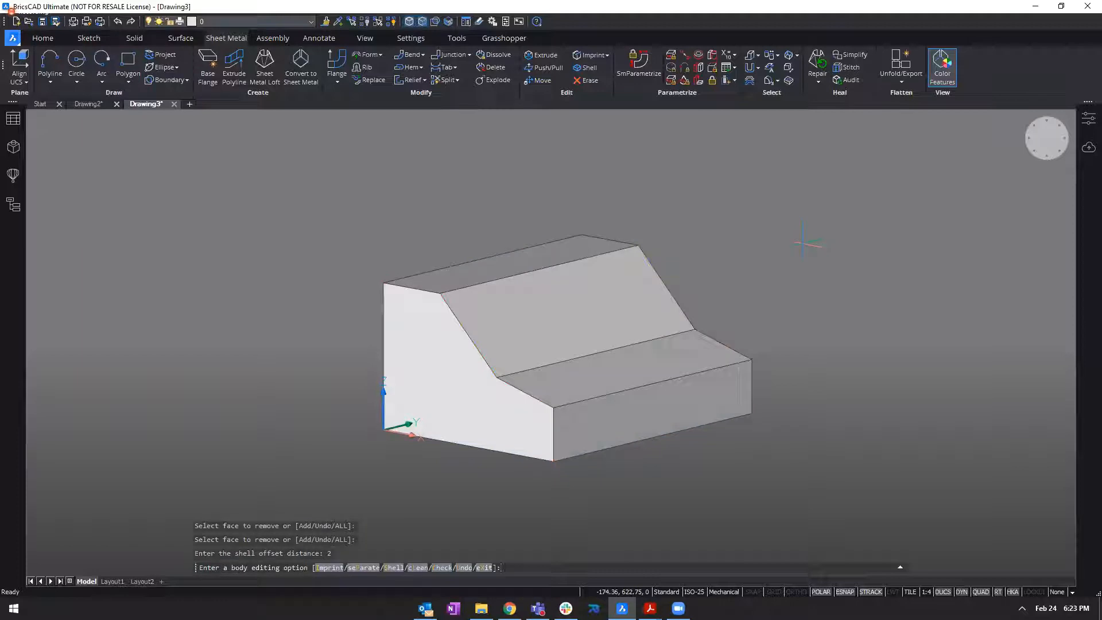
{"action": "key", "text": "Return"}
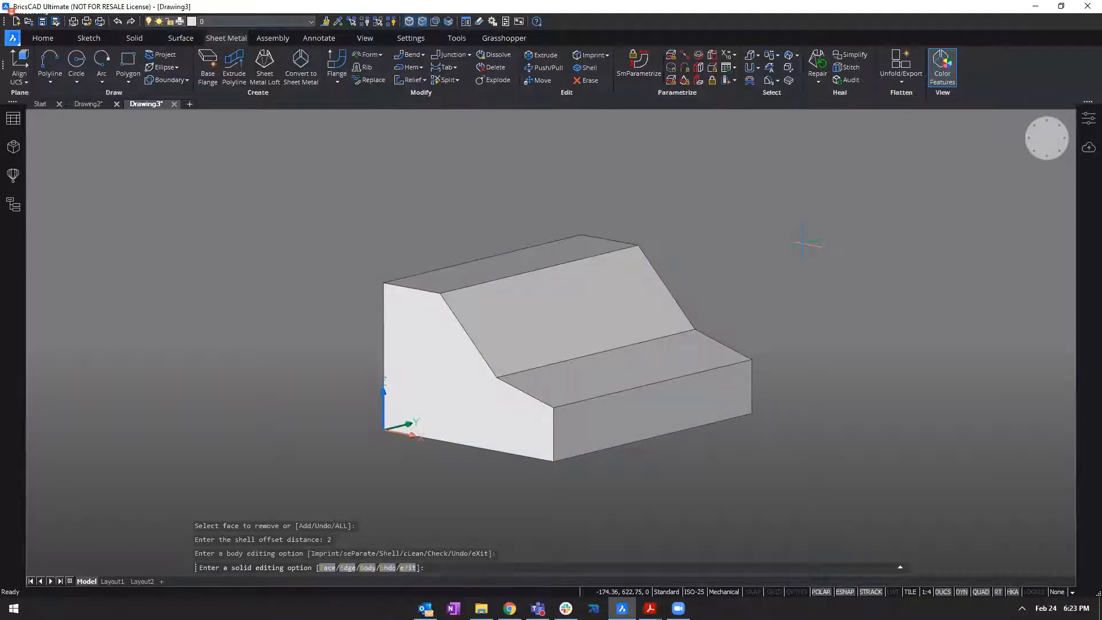
{"action": "key", "text": "Return"}
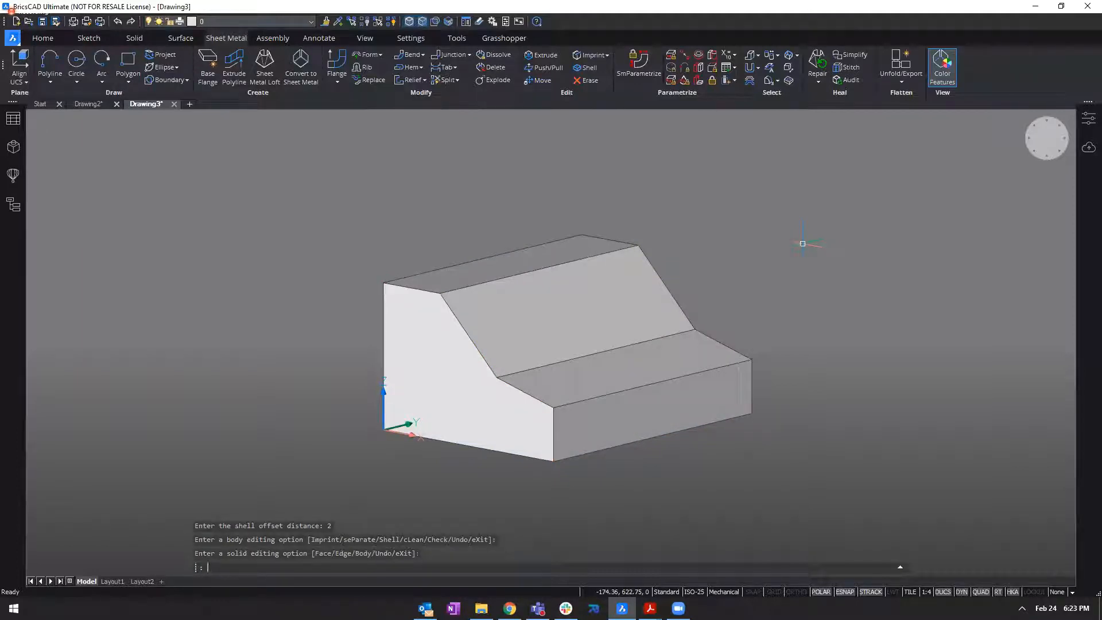
Examine the shelled body's open underside and the wall thickness at its corner.
{"action": "middle_click_drag", "start_coordinate": [787, 270], "coordinate": [782, 249], "text": "shift"}
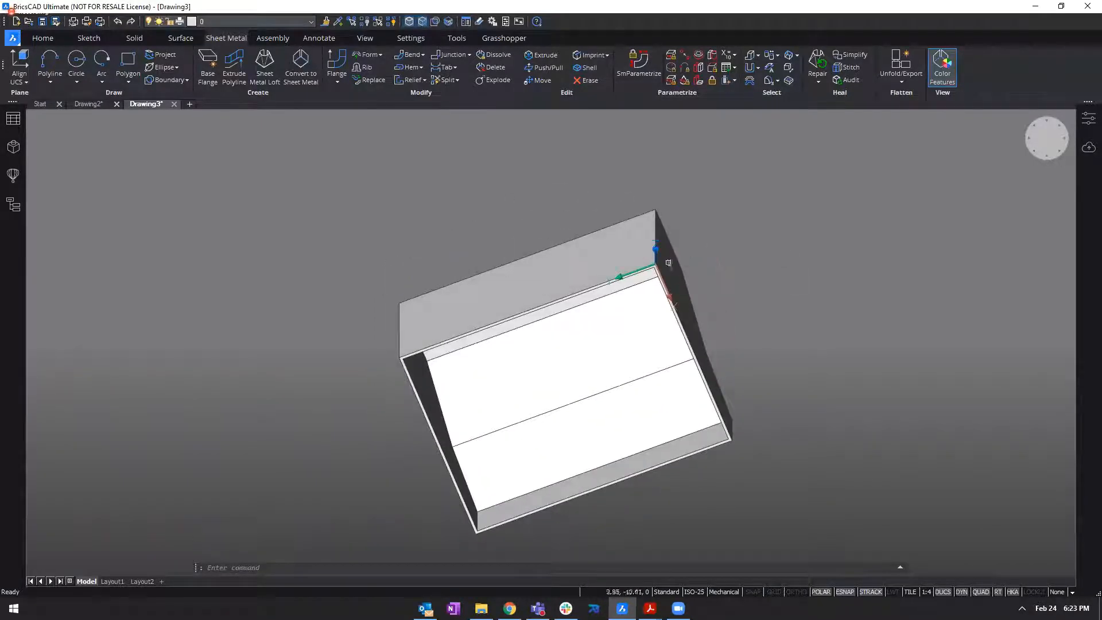
{"action": "middle_click_drag", "start_coordinate": [703, 316], "coordinate": [658, 419], "text": "shift"}
{"action": "scroll", "coordinate": [664, 271], "scroll_direction": "up", "scroll_amount": 3}
{"action": "scroll", "coordinate": [551, 454], "scroll_direction": "down", "scroll_amount": 1}
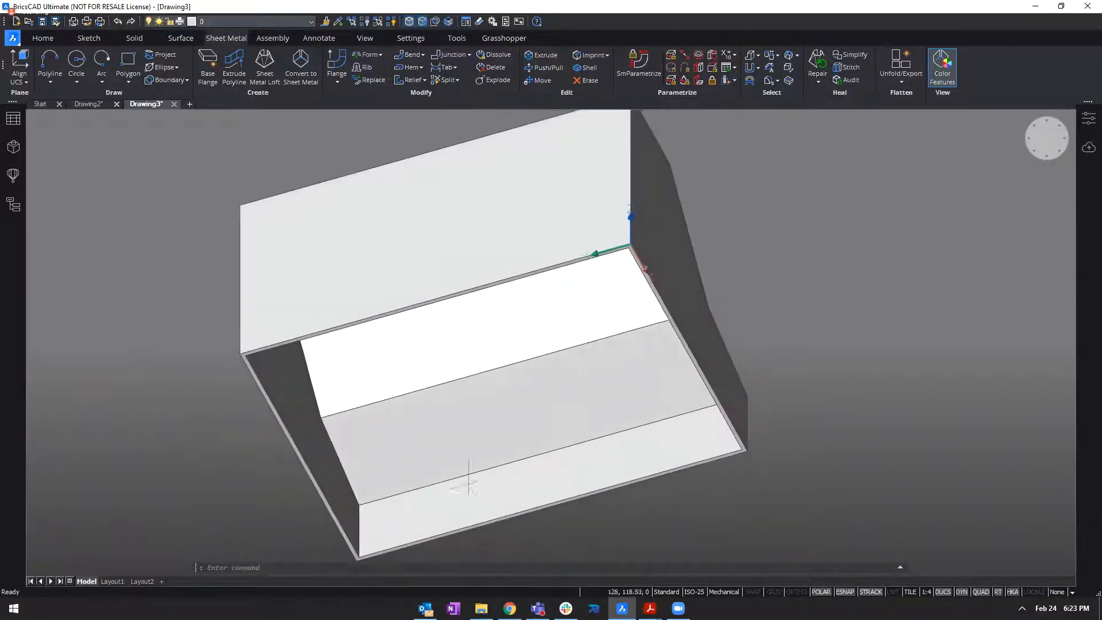
{"action": "scroll", "coordinate": [629, 256], "scroll_direction": "up", "scroll_amount": 5}
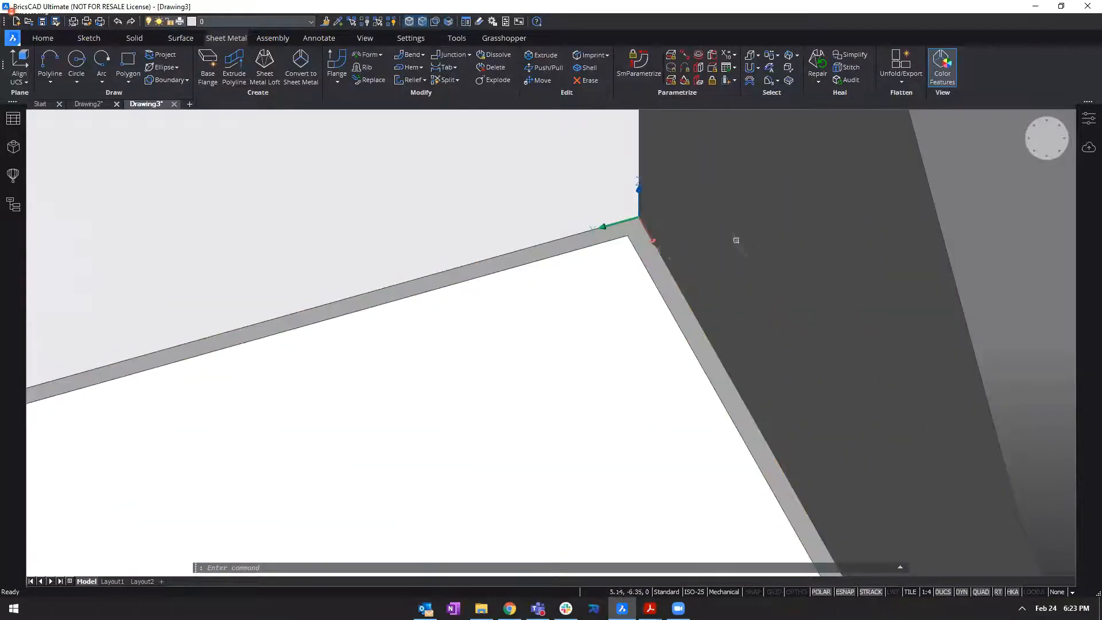
{"action": "mouse_move", "coordinate": [1003, 216]}
{"action": "middle_mouse_down", "text": "shift"}
{"action": "mouse_move", "coordinate": [970, 402]}
{"action": "mouse_move", "coordinate": [1005, 217]}
{"action": "mouse_move", "coordinate": [988, 208]}
{"action": "middle_mouse_up", "text": "shift"}
{"action": "scroll", "coordinate": [976, 367], "scroll_direction": "down", "scroll_amount": 4}
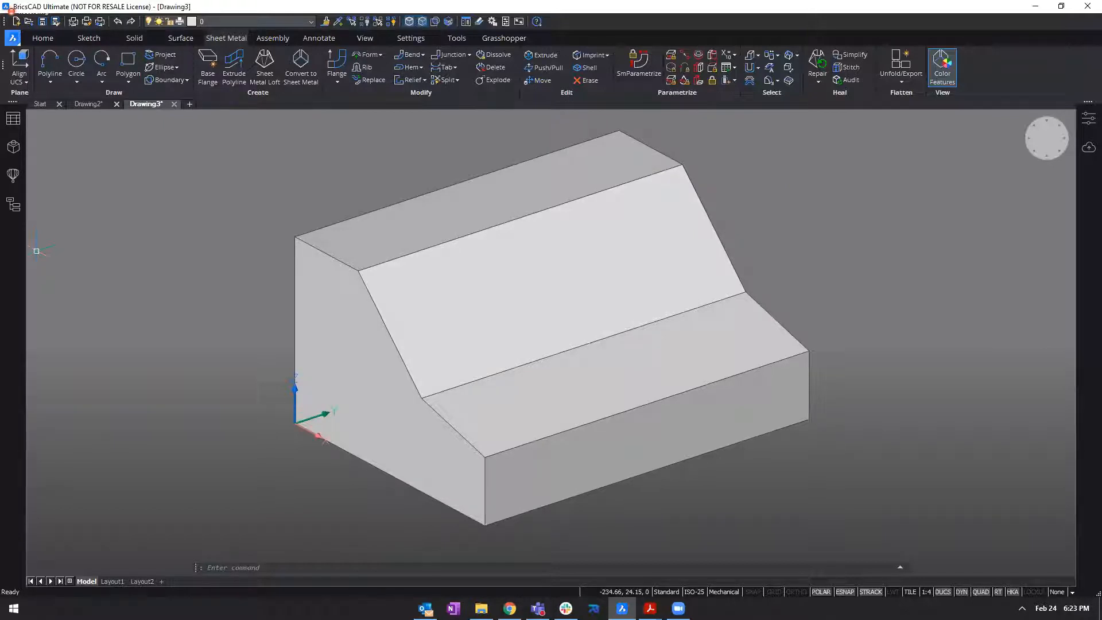
Offset the boundary of the steep sloped face inward by 10 mm to form a rectangular outline on it.
{"action": "middle_click_drag", "start_coordinate": [686, 197], "coordinate": [704, 262], "text": "shift"}
{"action": "left_click", "coordinate": [704, 261]}
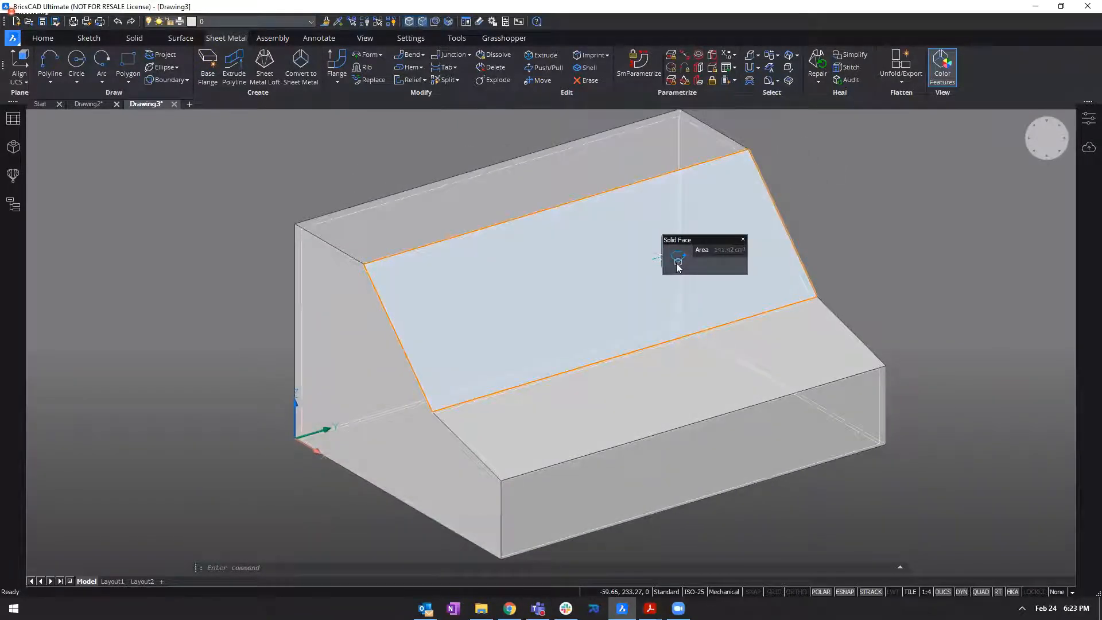
{"action": "mouse_move", "coordinate": [678, 263]}
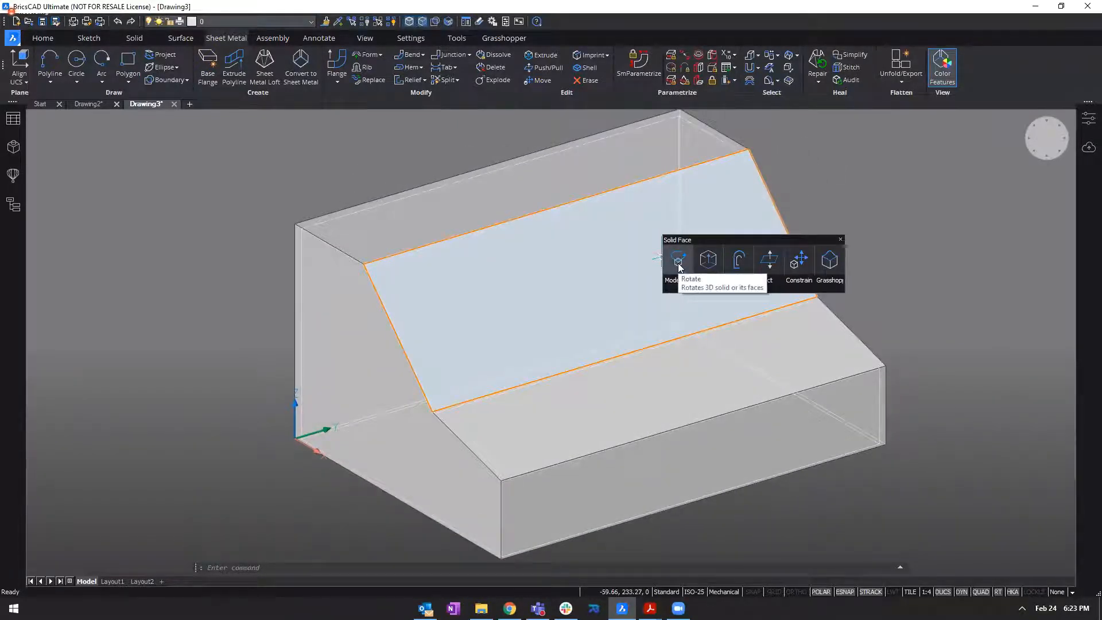
{"action": "mouse_move", "coordinate": [678, 286]}
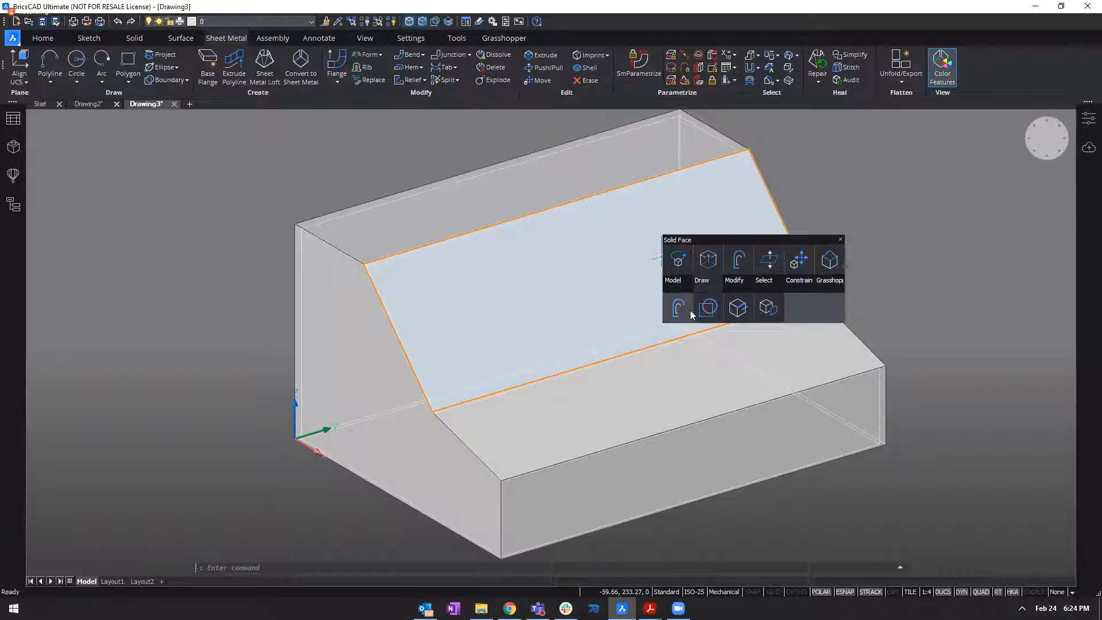
{"action": "left_click", "coordinate": [678, 310]}
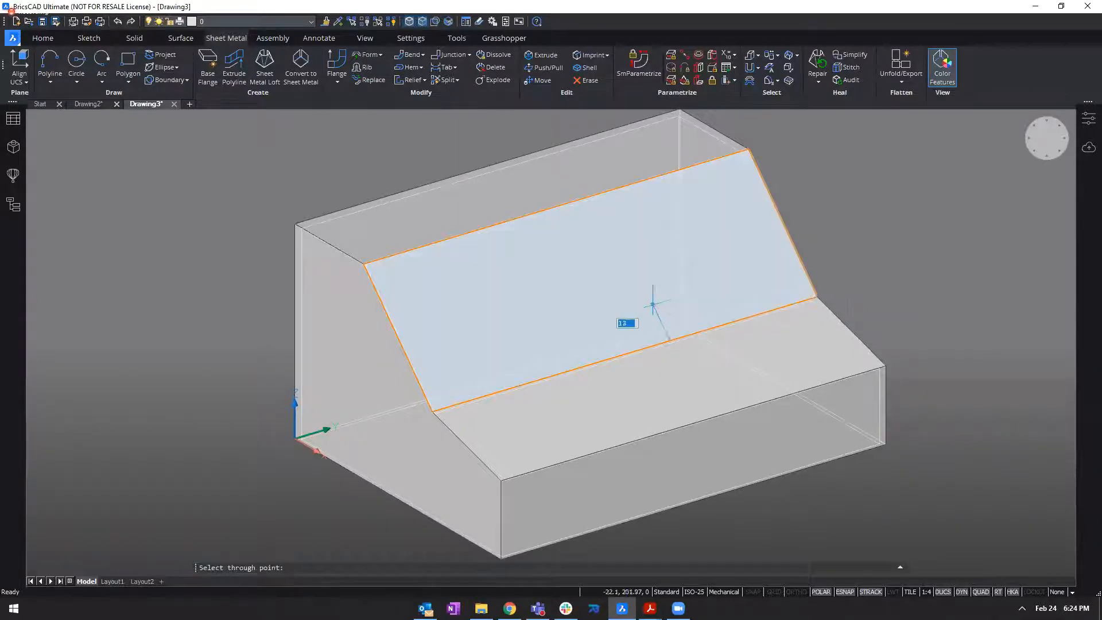
{"action": "middle_click_drag", "start_coordinate": [643, 283], "coordinate": [579, 297], "text": "shift"}
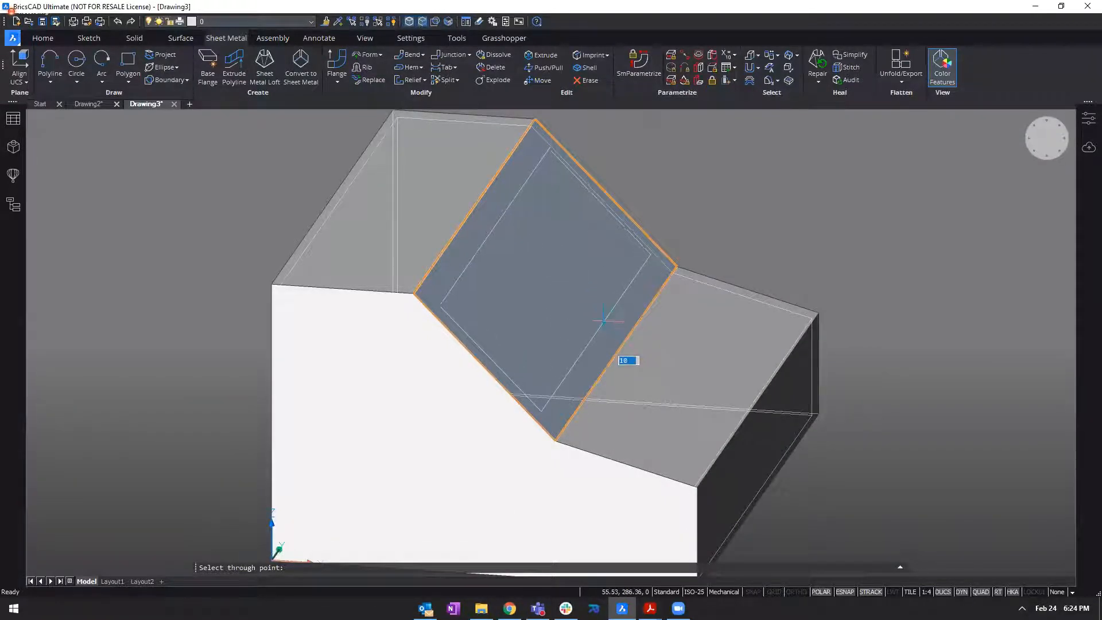
{"action": "left_click", "coordinate": [602, 322]}
Extrude the offset rectangle about 60 mm inward through the steep sloped wall to cut a window opening.
{"action": "middle_click_drag", "start_coordinate": [918, 190], "coordinate": [758, 190], "text": "shift"}
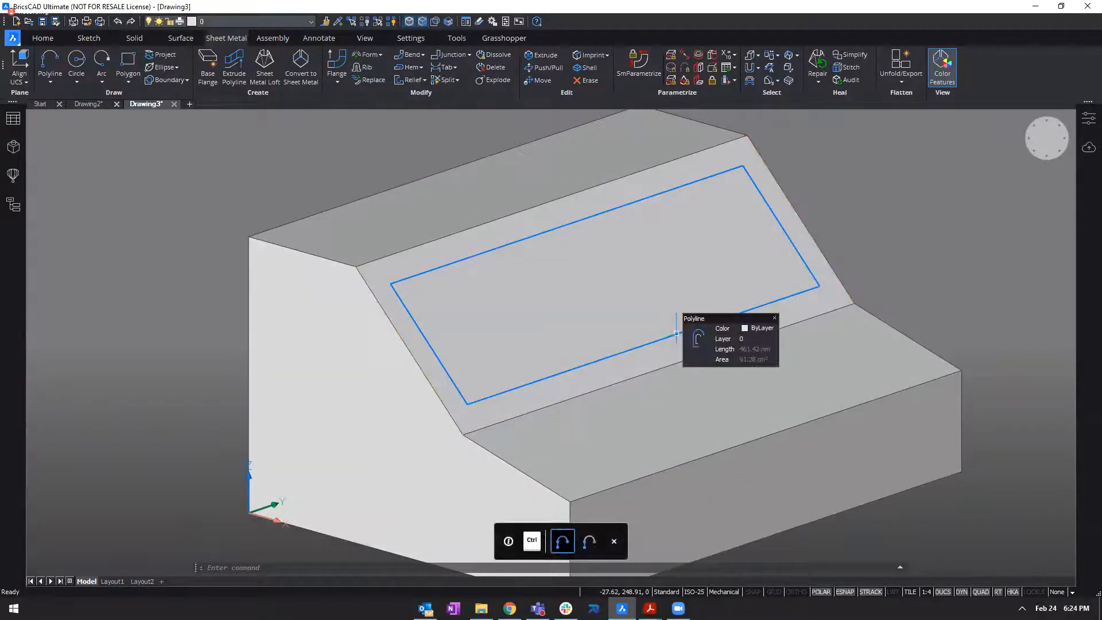
{"action": "mouse_move", "coordinate": [702, 345]}
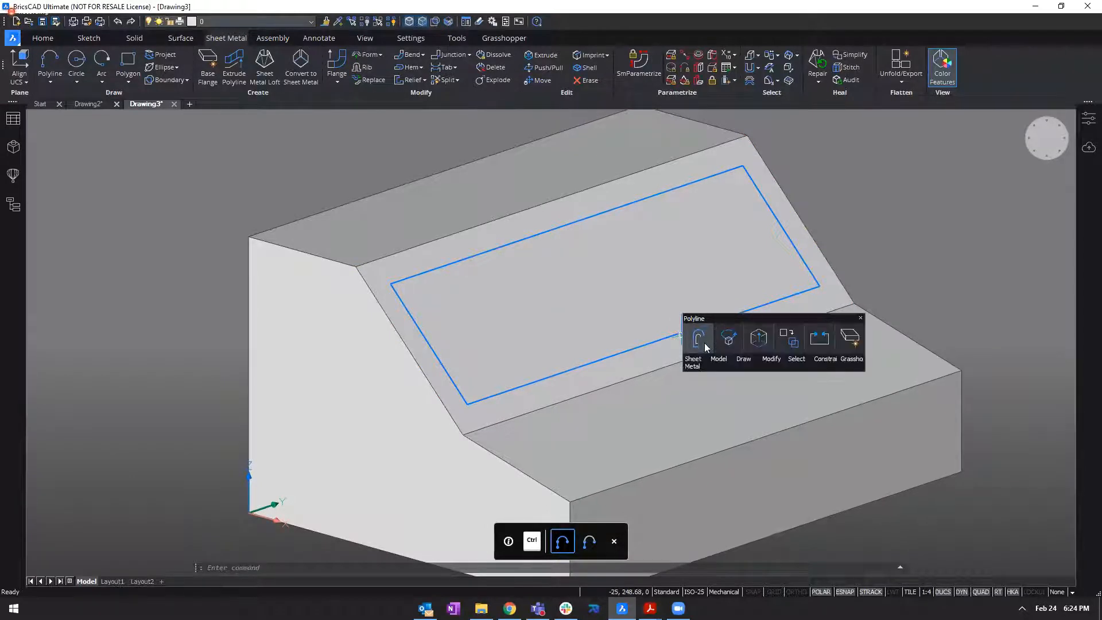
{"action": "mouse_move", "coordinate": [765, 360]}
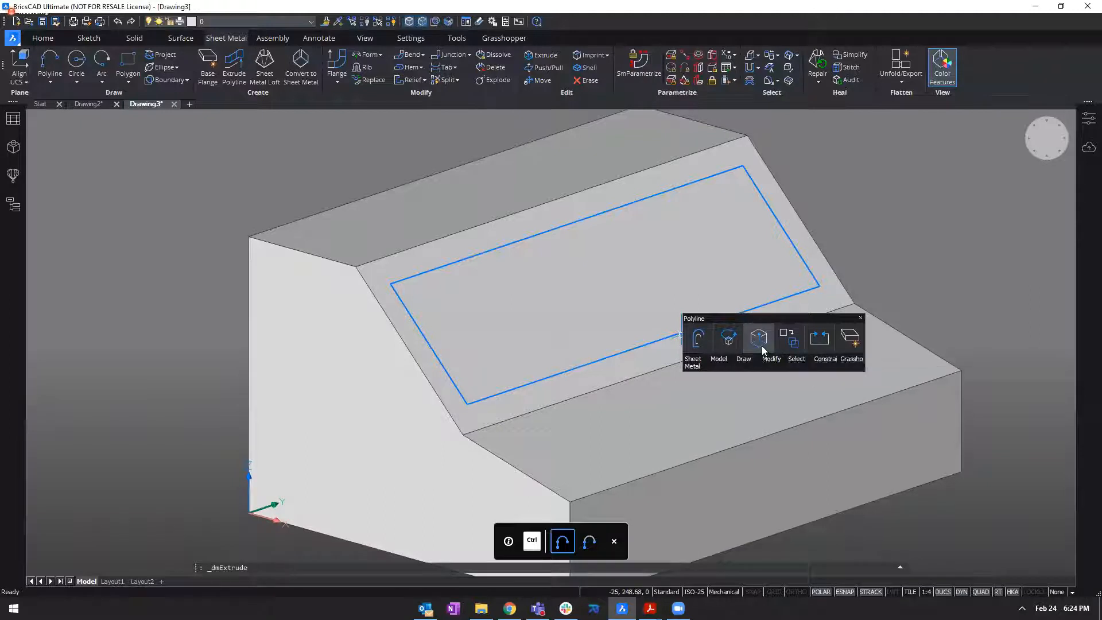
{"action": "left_click", "coordinate": [762, 345]}
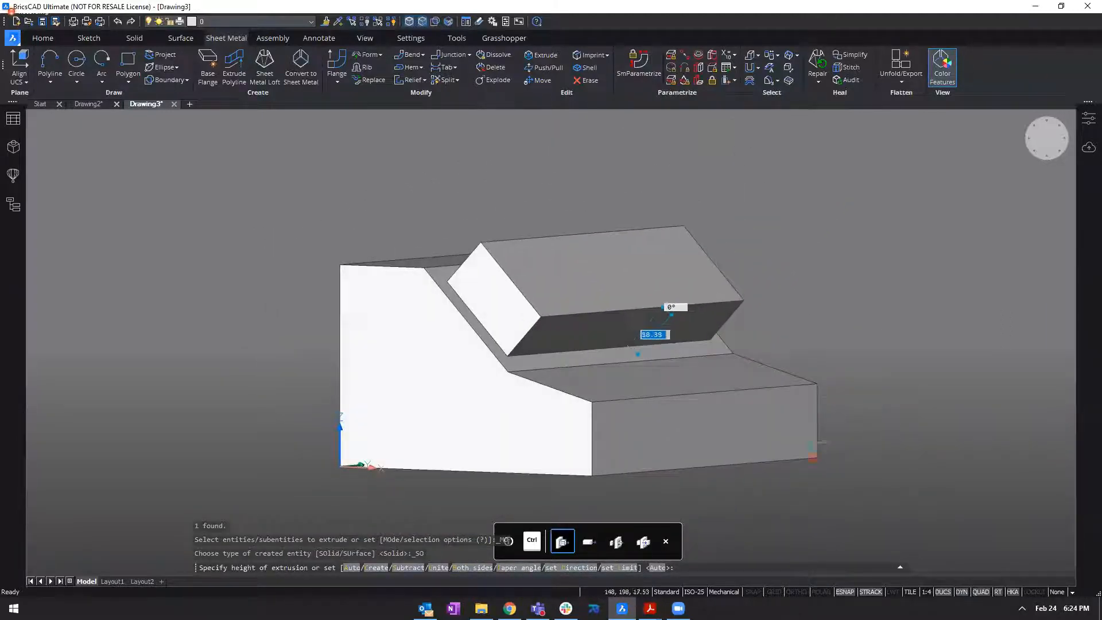
{"action": "middle_click_drag", "start_coordinate": [768, 466], "coordinate": [758, 463], "text": "shift"}
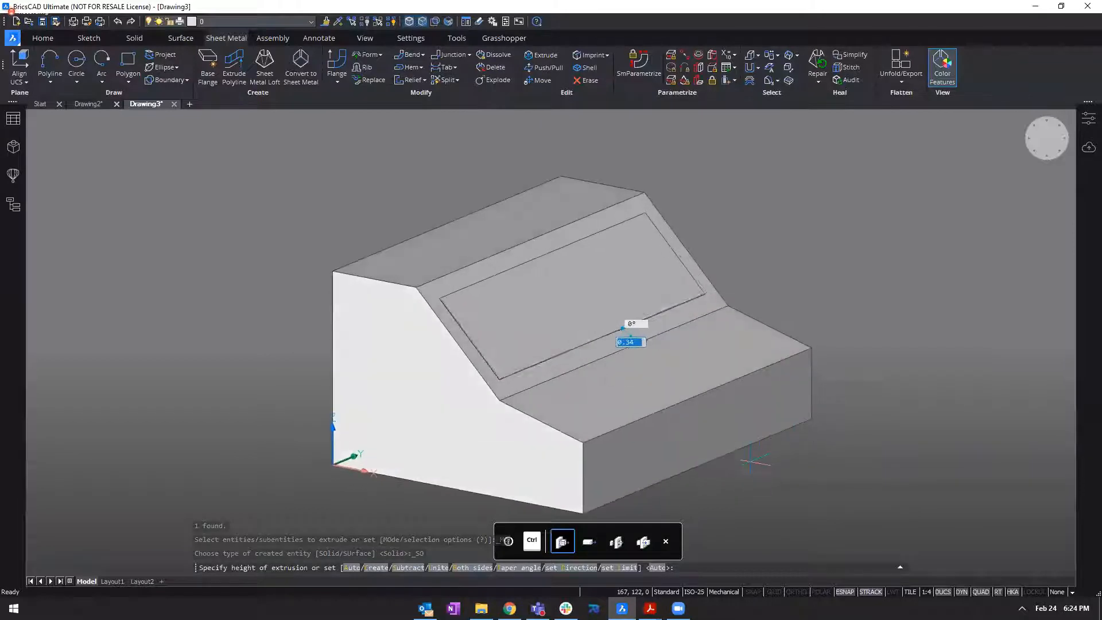
{"action": "middle_click_drag", "start_coordinate": [530, 495], "coordinate": [692, 493], "text": "shift"}
{"action": "middle_click_drag", "start_coordinate": [611, 470], "coordinate": [605, 479], "text": "shift"}
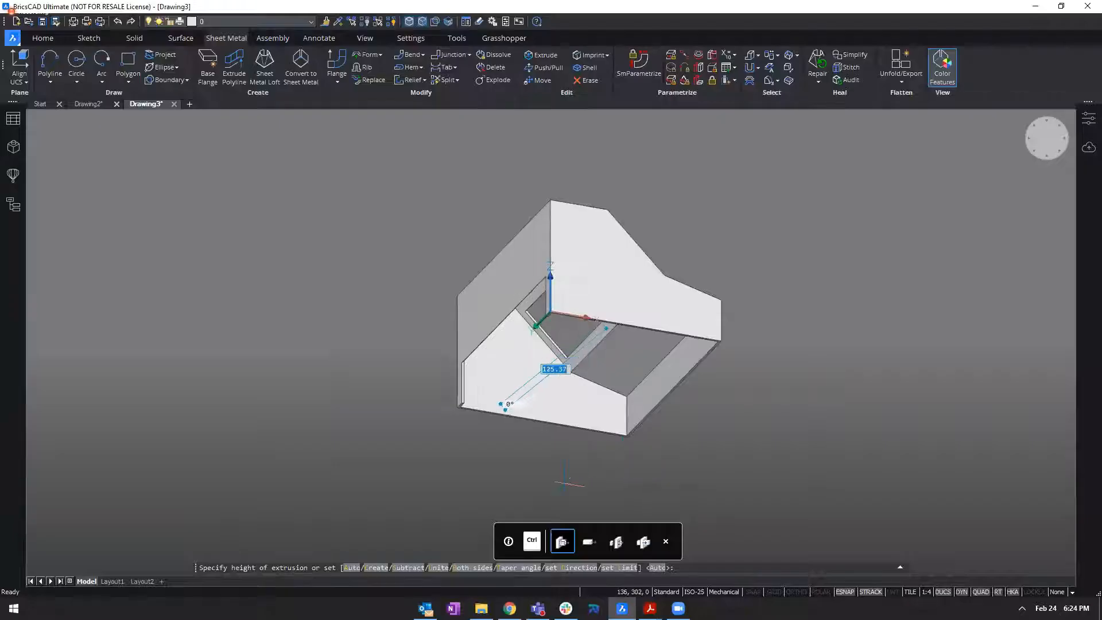
{"action": "mouse_move", "coordinate": [626, 466]}
{"action": "middle_mouse_down", "text": "shift"}
{"action": "mouse_move", "coordinate": [588, 471]}
{"action": "mouse_move", "coordinate": [630, 473]}
{"action": "middle_mouse_up", "text": "shift"}
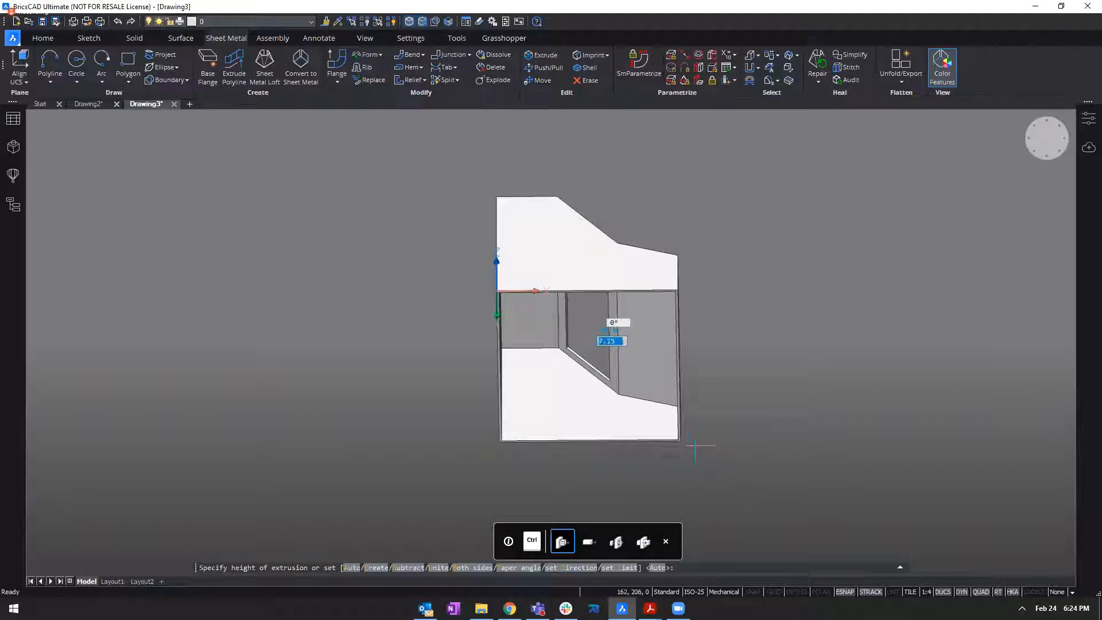
{"action": "middle_click_drag", "start_coordinate": [696, 446], "coordinate": [624, 457], "text": "shift"}
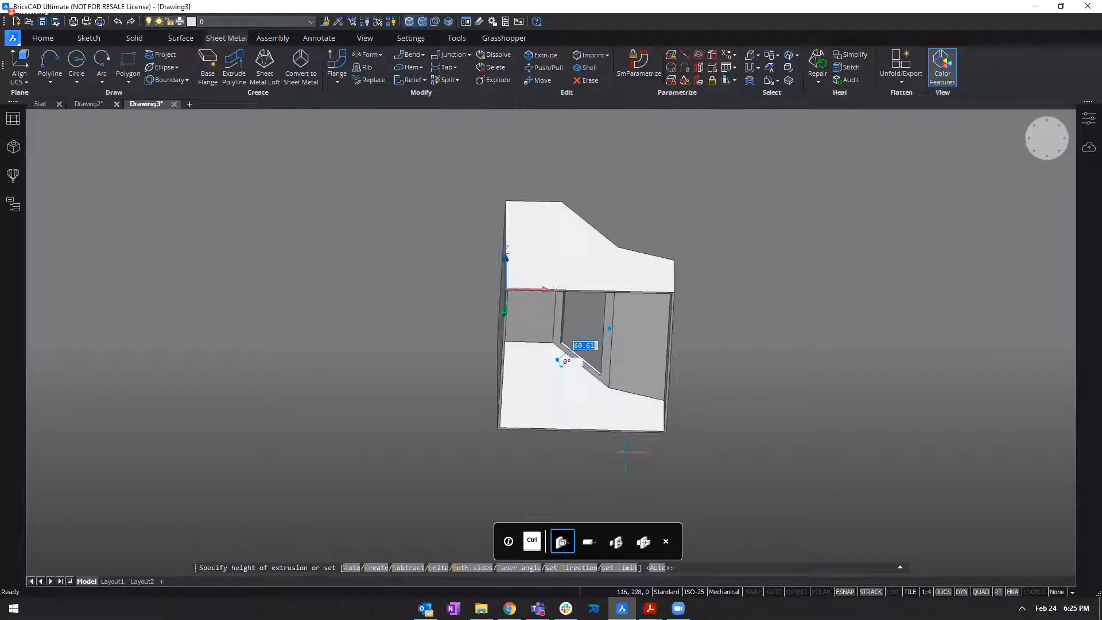
{"action": "left_click", "coordinate": [625, 452]}
{"action": "middle_click_drag", "start_coordinate": [707, 425], "coordinate": [800, 347], "text": "shift"}
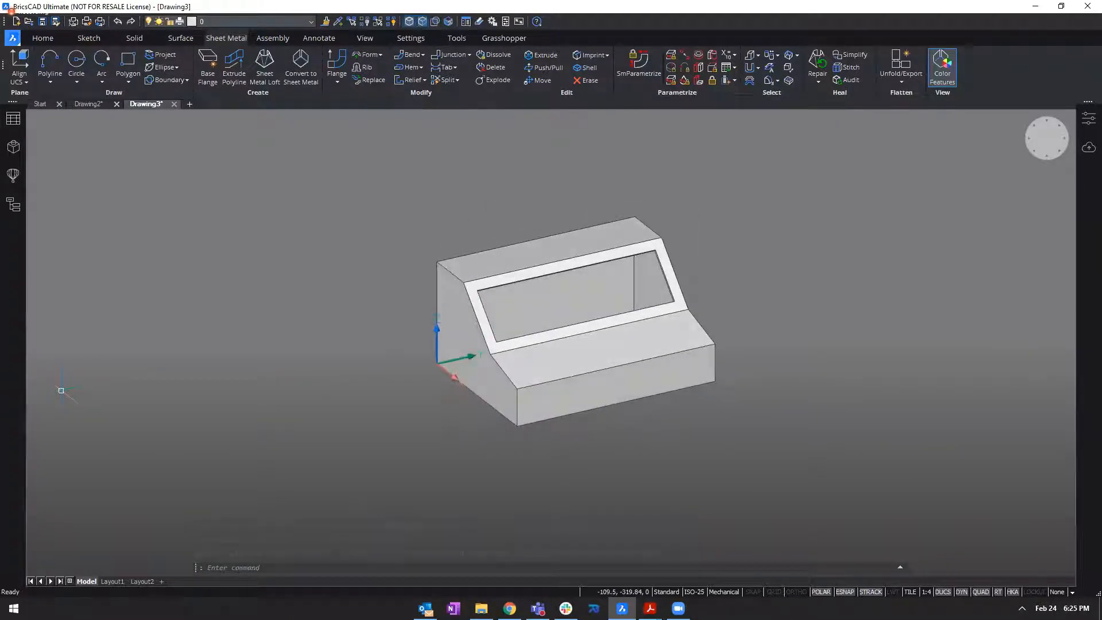
Convert the hollow windowed solid to a sheet metal part.
{"action": "middle_click_drag", "start_coordinate": [546, 189], "coordinate": [550, 168], "text": "shift"}
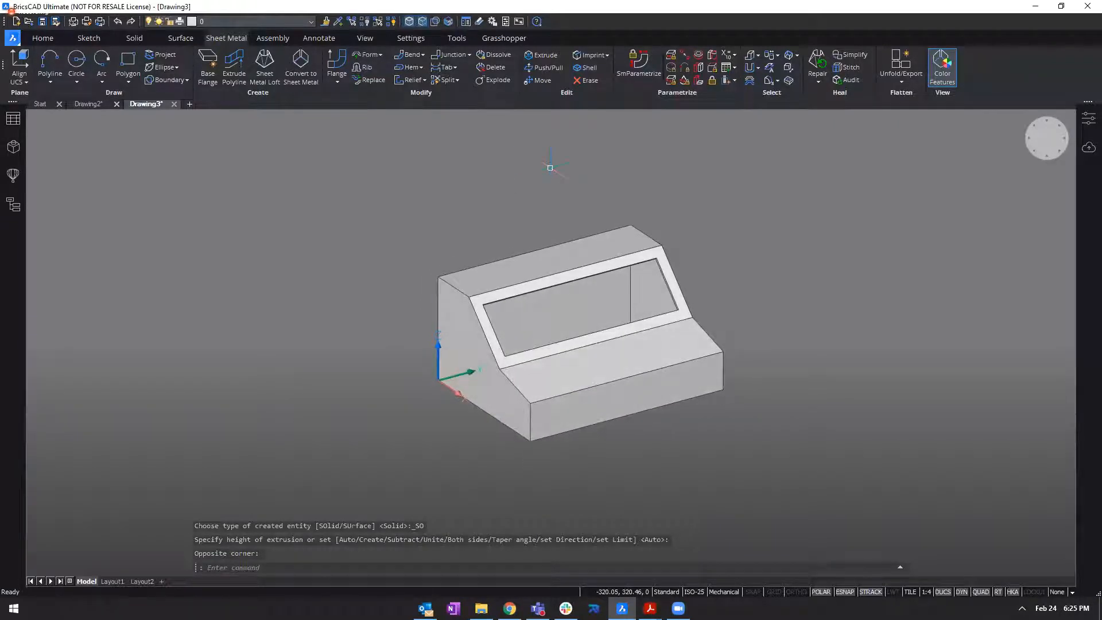
{"action": "middle_click_drag", "start_coordinate": [550, 168], "coordinate": [874, 274], "text": "shift"}
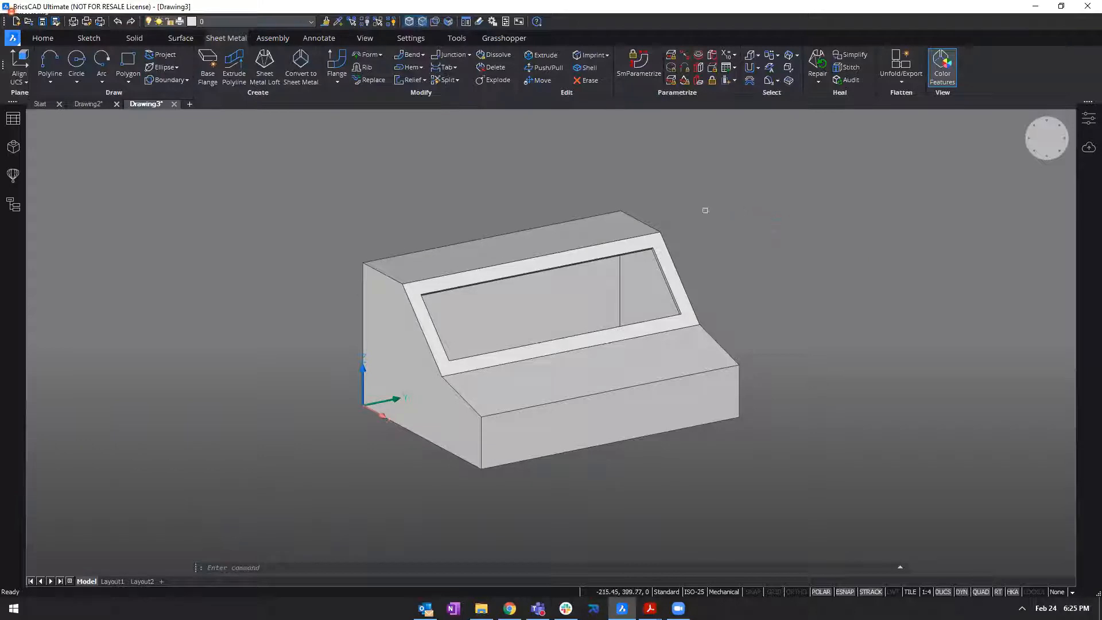
{"action": "left_click", "coordinate": [301, 74]}
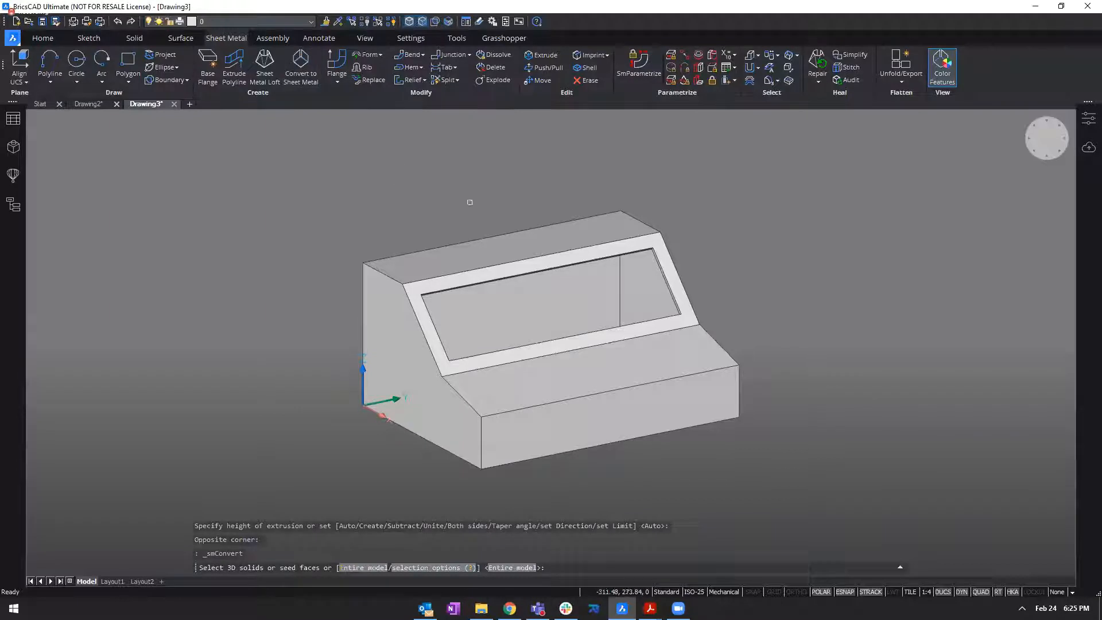
{"action": "left_click", "coordinate": [492, 254]}
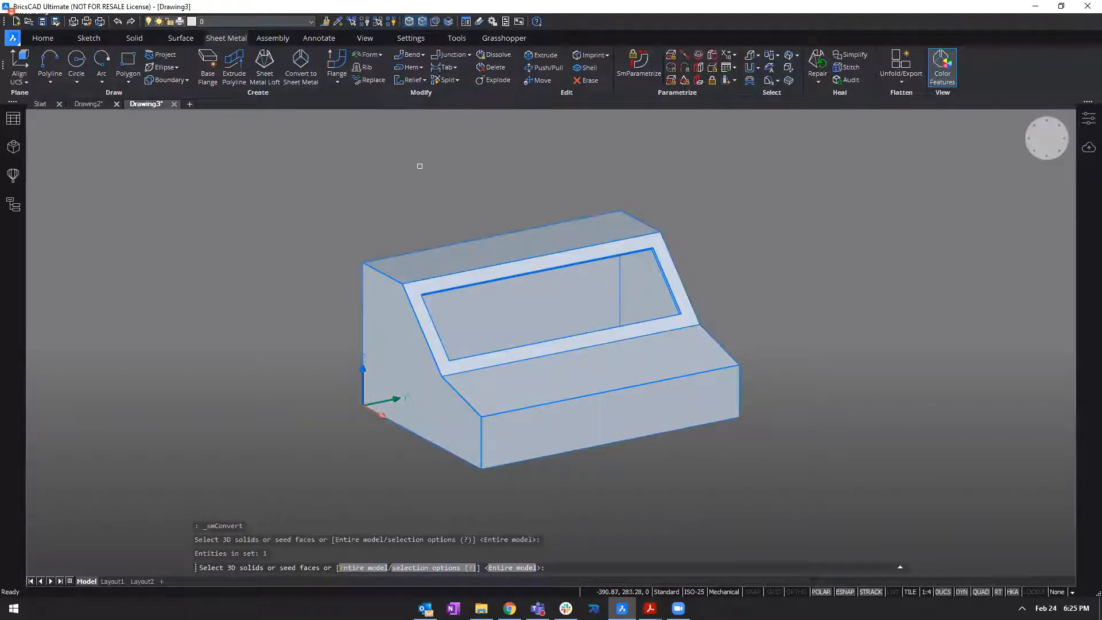
{"action": "key", "text": "Return"}
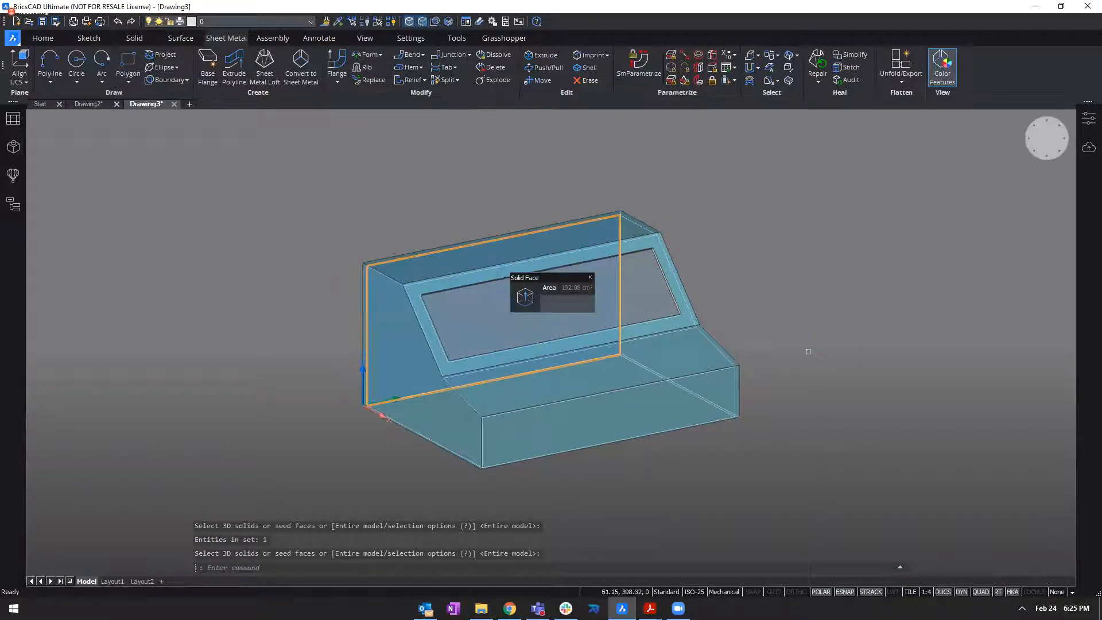
Examine the converted sheet metal body's flanges and window opening from several angles.
{"action": "middle_click_drag", "start_coordinate": [803, 348], "coordinate": [691, 350], "text": "shift"}
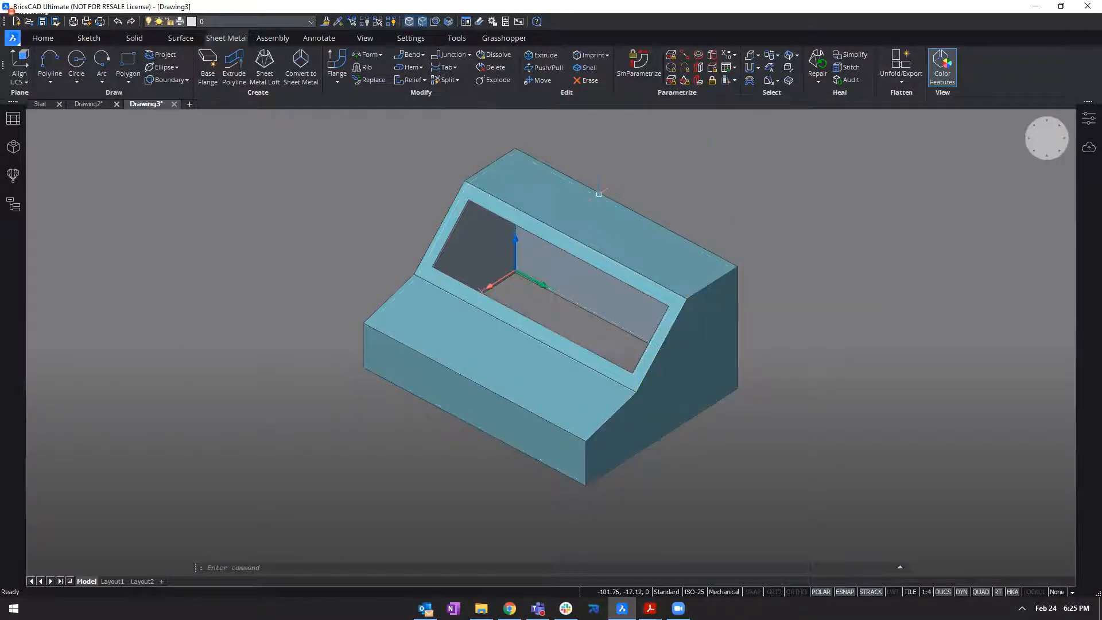
{"action": "middle_click_drag", "start_coordinate": [867, 236], "coordinate": [887, 216], "text": "shift"}
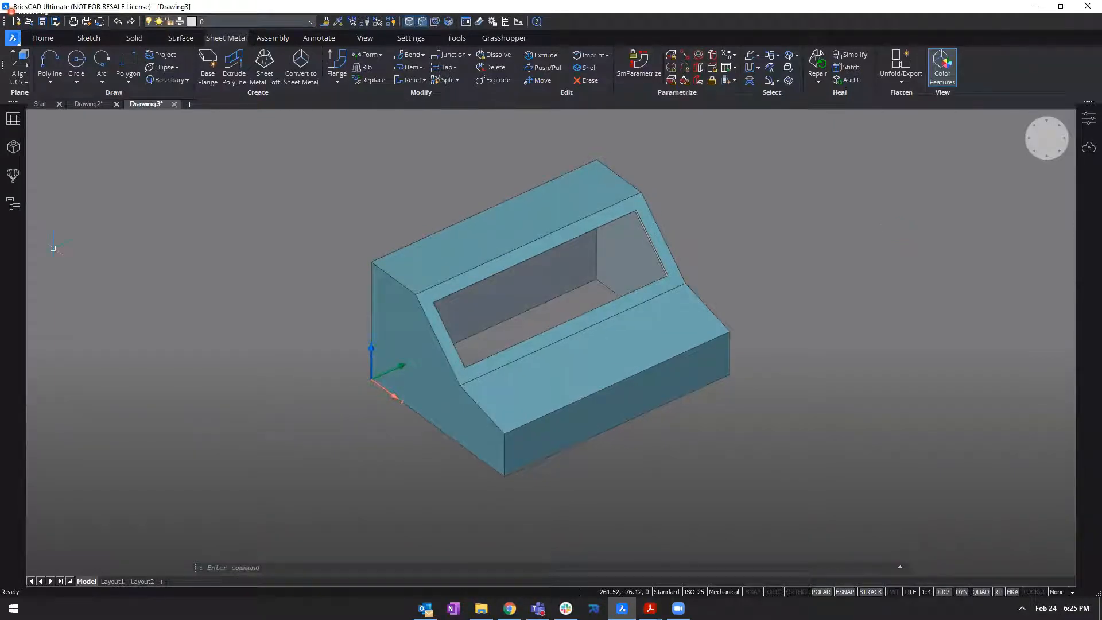
{"action": "left_click_drag", "start_coordinate": [290, 291], "coordinate": [325, 316]}
{"action": "mouse_move", "coordinate": [298, 306]}
{"action": "middle_mouse_down", "text": "shift"}
{"action": "mouse_move", "coordinate": [284, 294]}
{"action": "mouse_move", "coordinate": [316, 311]}
{"action": "middle_mouse_up", "text": "shift"}
{"action": "scroll", "coordinate": [284, 294], "scroll_direction": "up", "scroll_amount": 1}
{"action": "middle_click_drag", "start_coordinate": [886, 221], "coordinate": [885, 238], "text": "shift"}
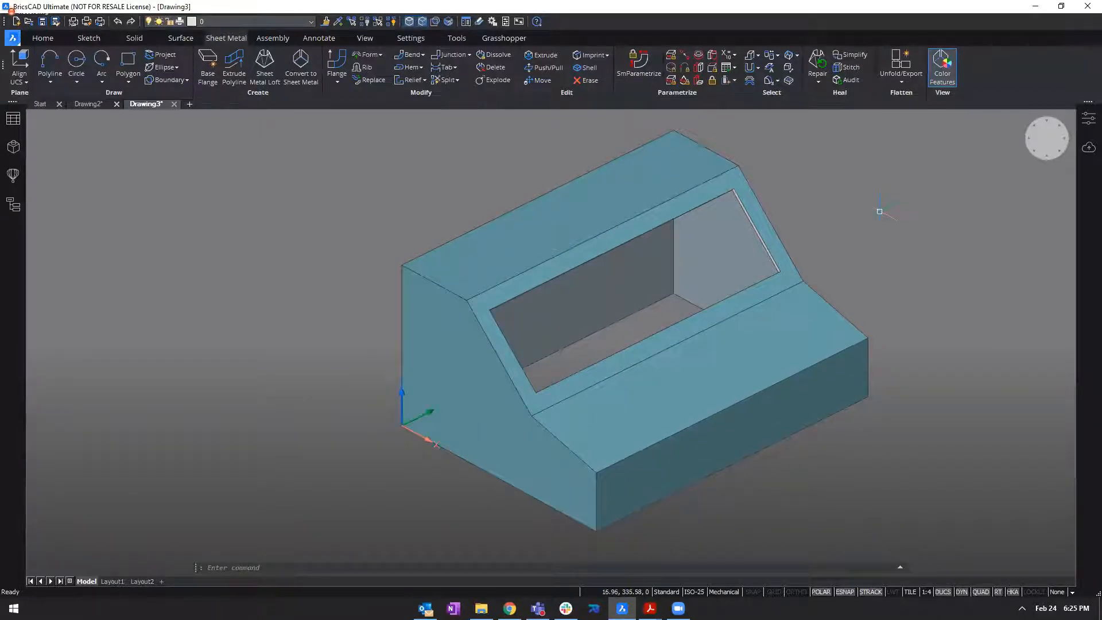
{"action": "middle_click_drag", "start_coordinate": [838, 193], "coordinate": [807, 187]}
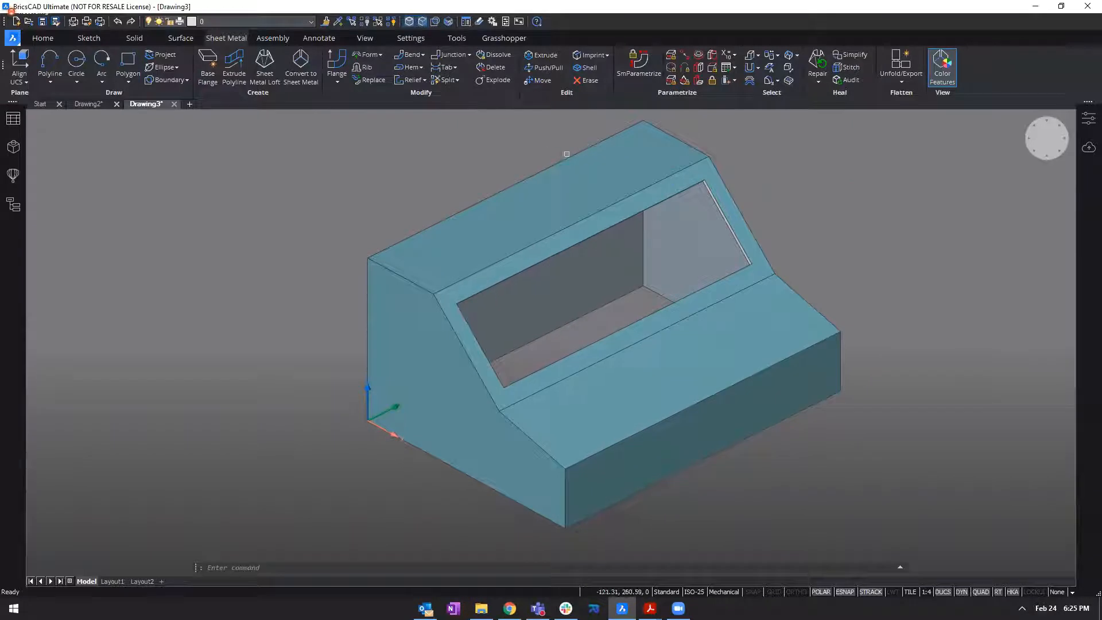
{"action": "left_click", "coordinate": [440, 81]}
{"action": "key", "text": "Escape"}
{"action": "key", "text": "Escape"}
Create reliefs across the entire model using the Auto relief size.
{"action": "left_click", "coordinate": [424, 81]}
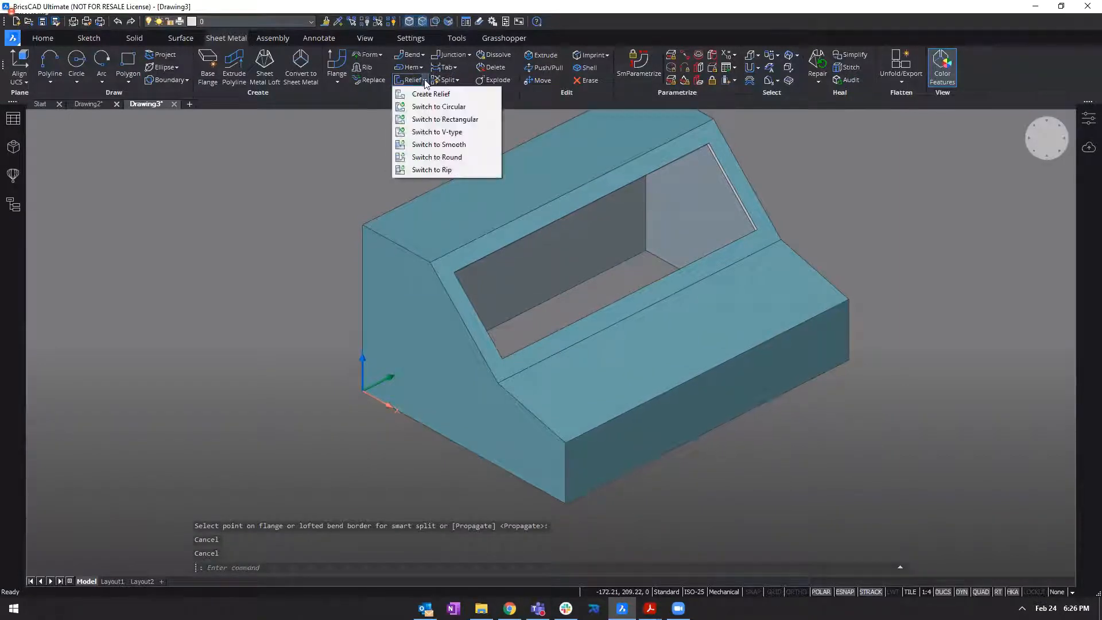
{"action": "left_click", "coordinate": [430, 93]}
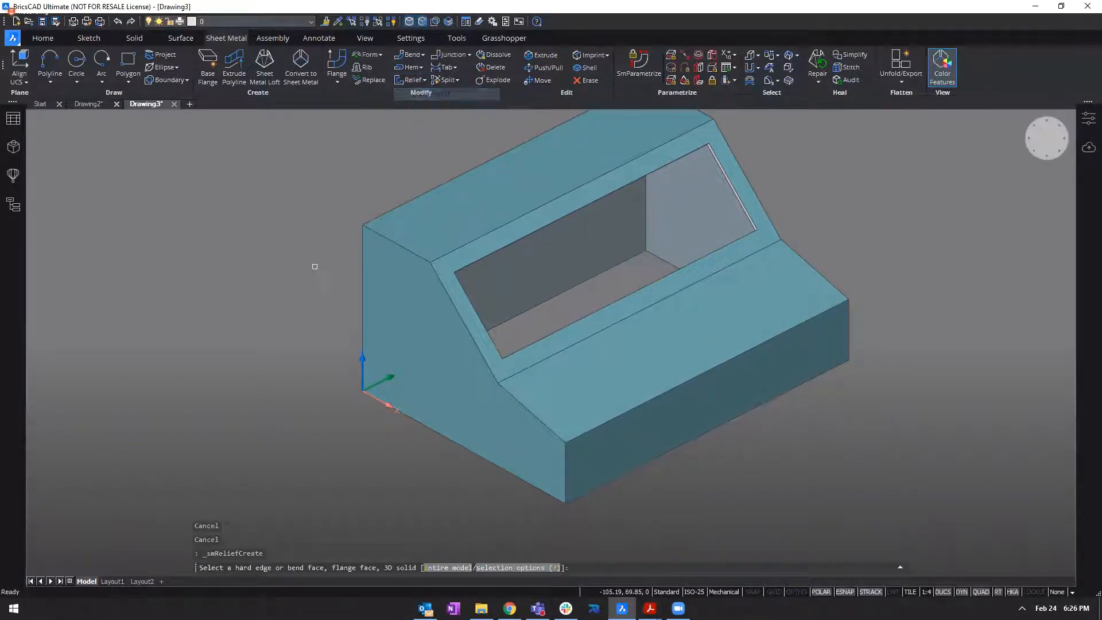
{"action": "scroll", "coordinate": [760, 476], "scroll_direction": "down", "scroll_amount": 2}
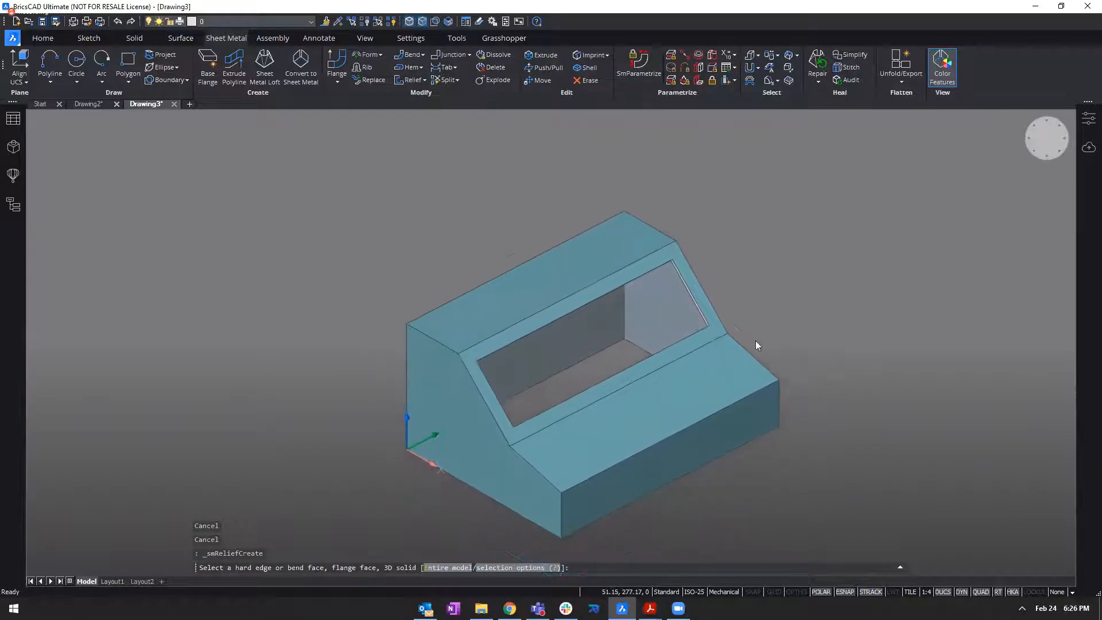
{"action": "left_click", "coordinate": [444, 568]}
{"action": "key", "text": "Return"}
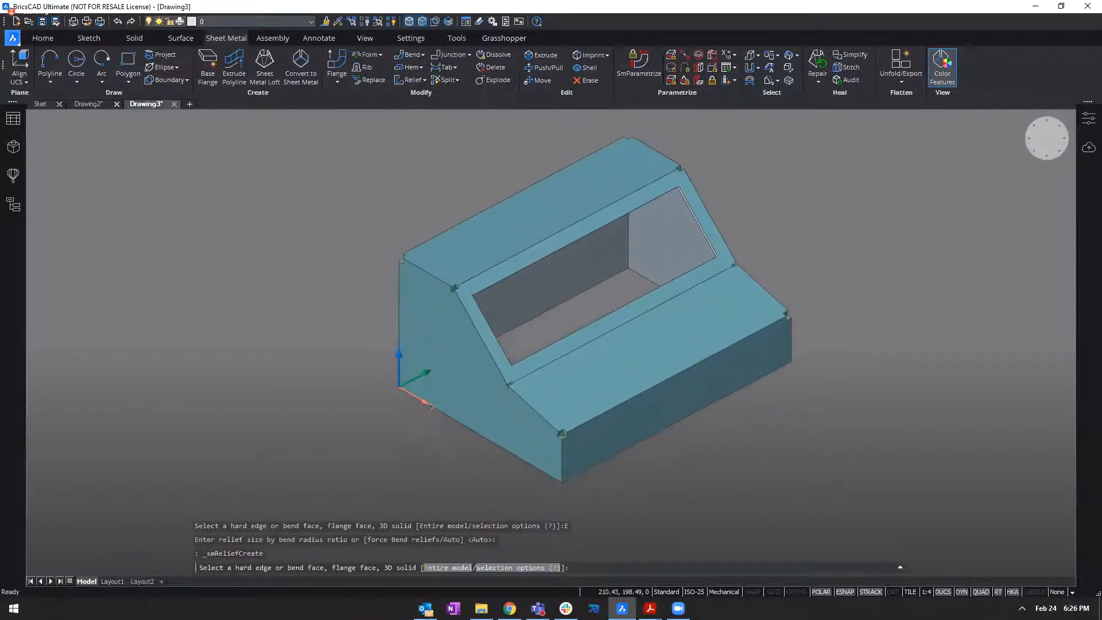
{"action": "scroll", "coordinate": [563, 428], "scroll_direction": "up", "scroll_amount": 10}
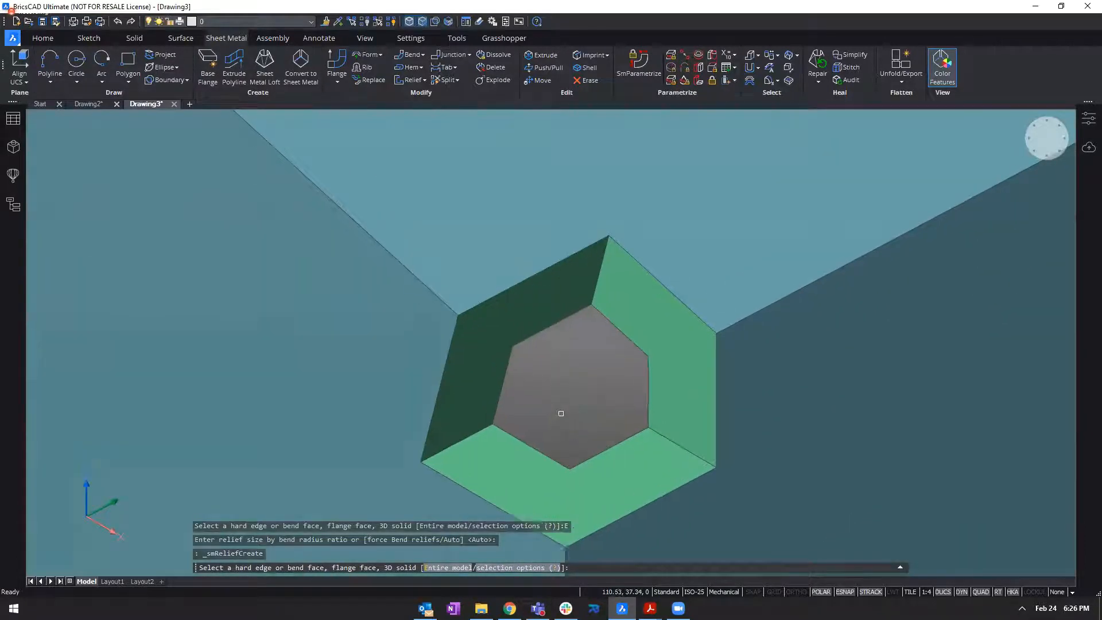
{"action": "key", "text": "Escape"}
Examine the corner reliefs around the sloped face and at the upper edges on both sides.
{"action": "scroll", "coordinate": [570, 383], "scroll_direction": "down", "scroll_amount": 4}
{"action": "scroll", "coordinate": [575, 385], "scroll_direction": "up", "scroll_amount": 3}
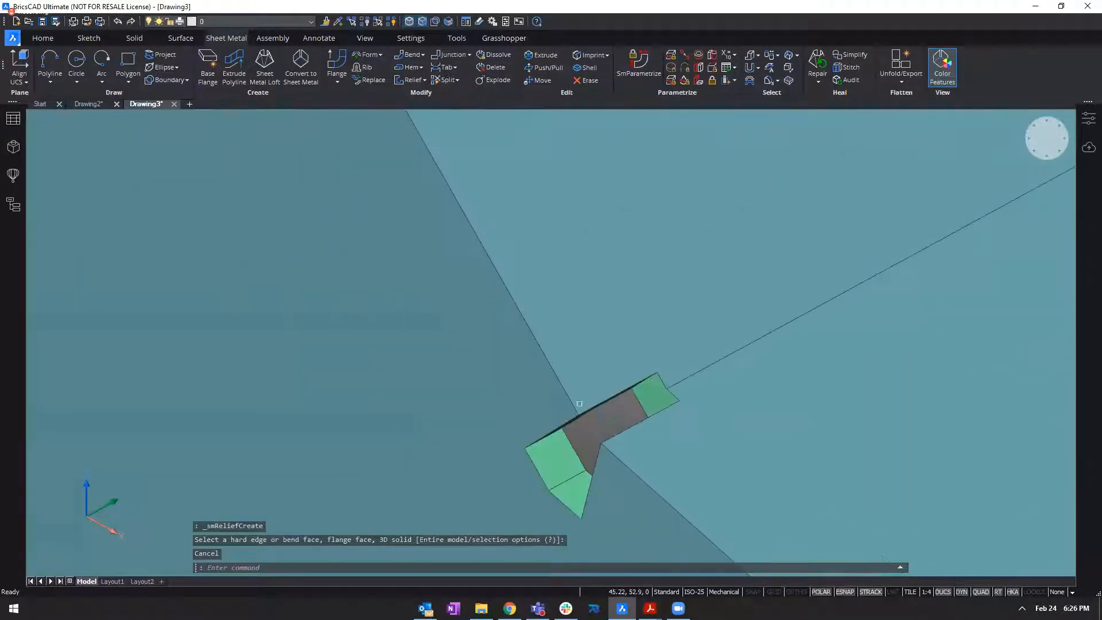
{"action": "scroll", "coordinate": [611, 454], "scroll_direction": "down", "scroll_amount": 2}
{"action": "middle_click_drag", "start_coordinate": [629, 446], "coordinate": [563, 413], "text": "shift"}
{"action": "scroll", "coordinate": [514, 421], "scroll_direction": "up", "scroll_amount": 5}
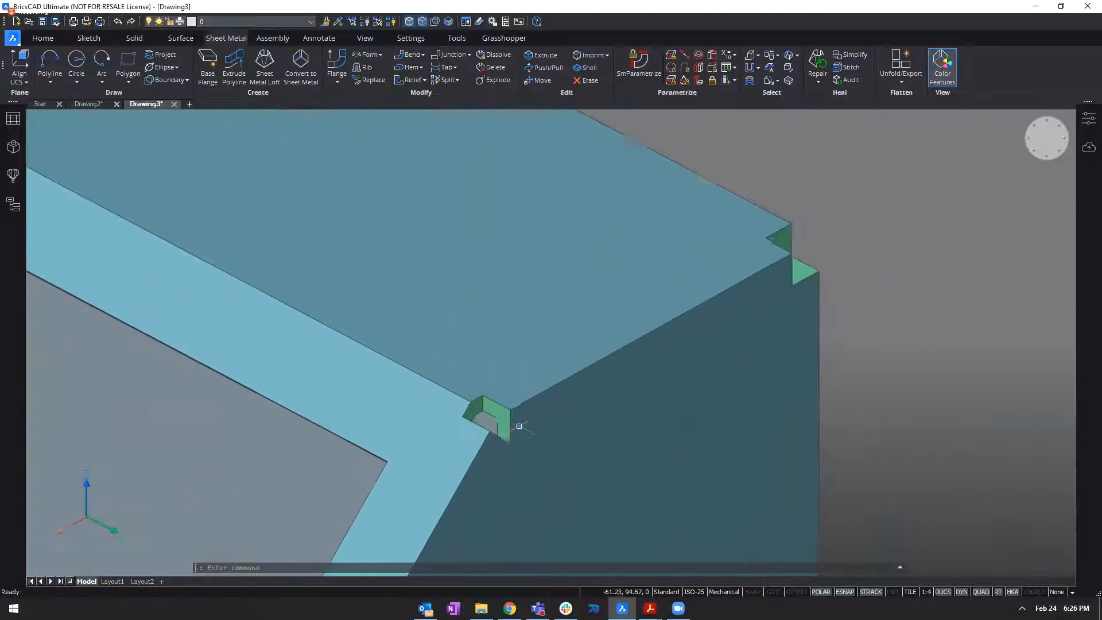
{"action": "scroll", "coordinate": [634, 304], "scroll_direction": "down", "scroll_amount": 3}
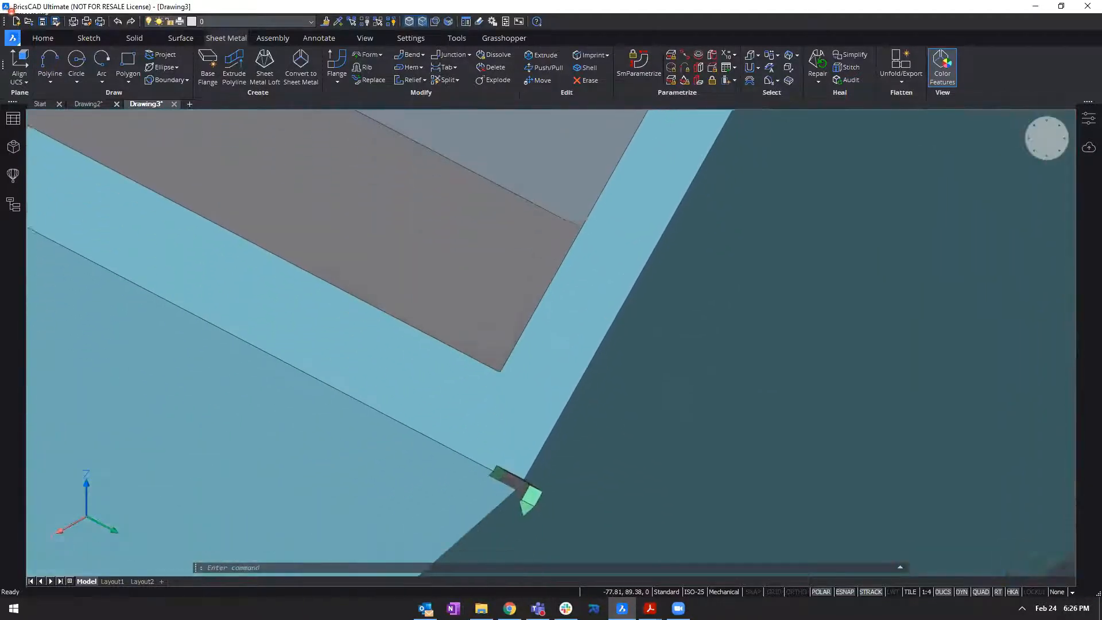
Examine the whole relieved enclosure and the edges between its side, top and front flanges.
{"action": "scroll", "coordinate": [531, 462], "scroll_direction": "up", "scroll_amount": 4}
{"action": "middle_click_drag", "start_coordinate": [605, 462], "coordinate": [605, 461], "text": "shift"}
{"action": "scroll", "coordinate": [606, 467], "scroll_direction": "down", "scroll_amount": 8}
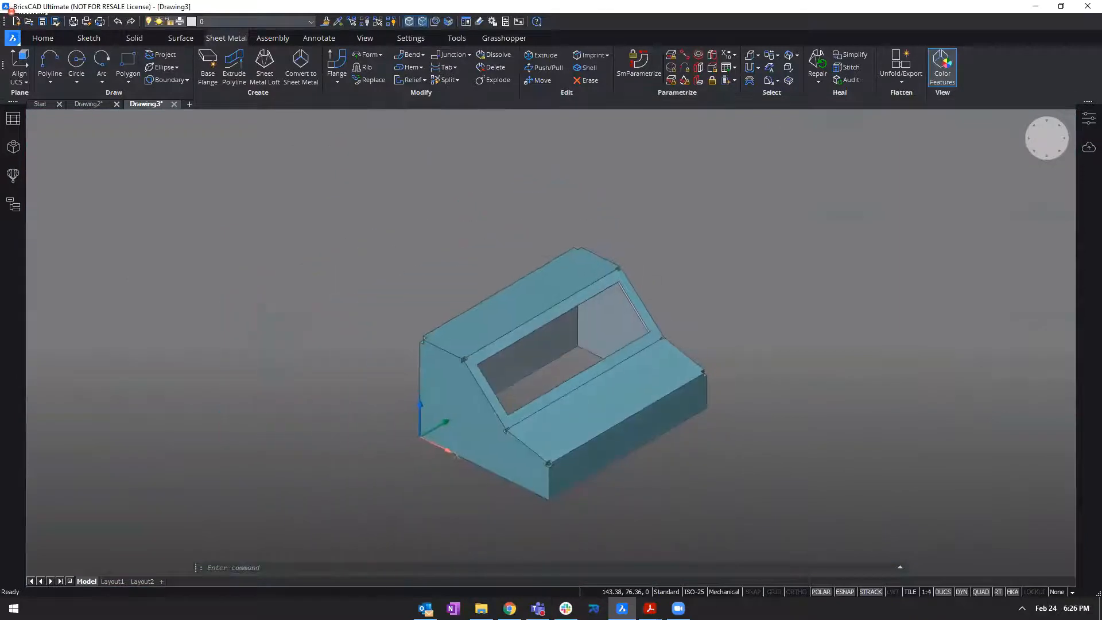
{"action": "scroll", "coordinate": [607, 466], "scroll_direction": "up", "scroll_amount": 2}
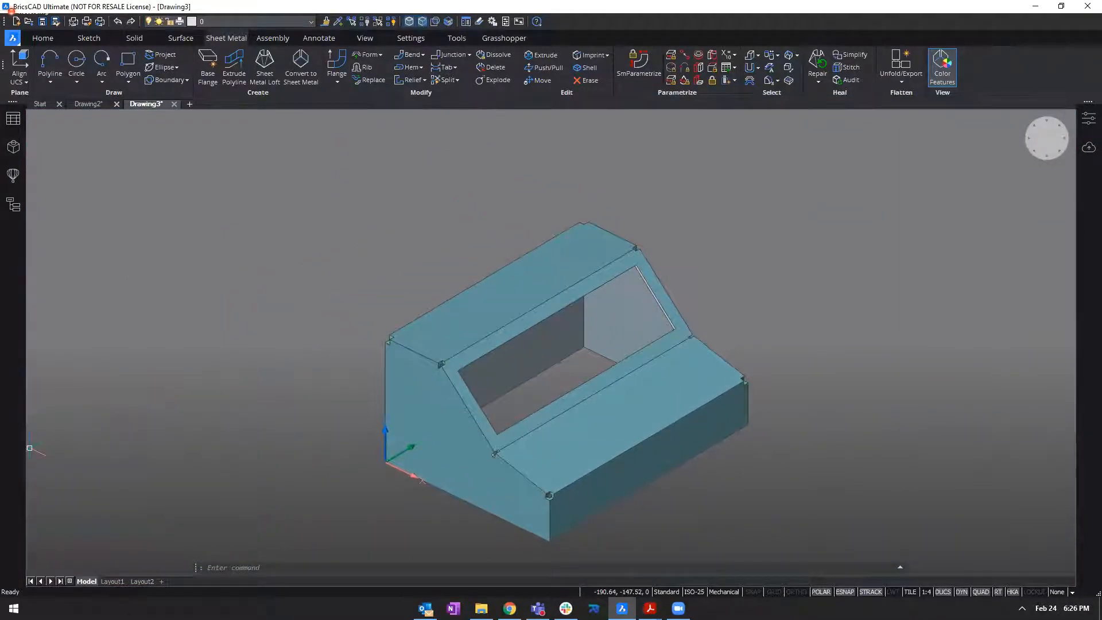
{"action": "left_click", "coordinate": [288, 286]}
{"action": "left_click", "coordinate": [304, 299]}
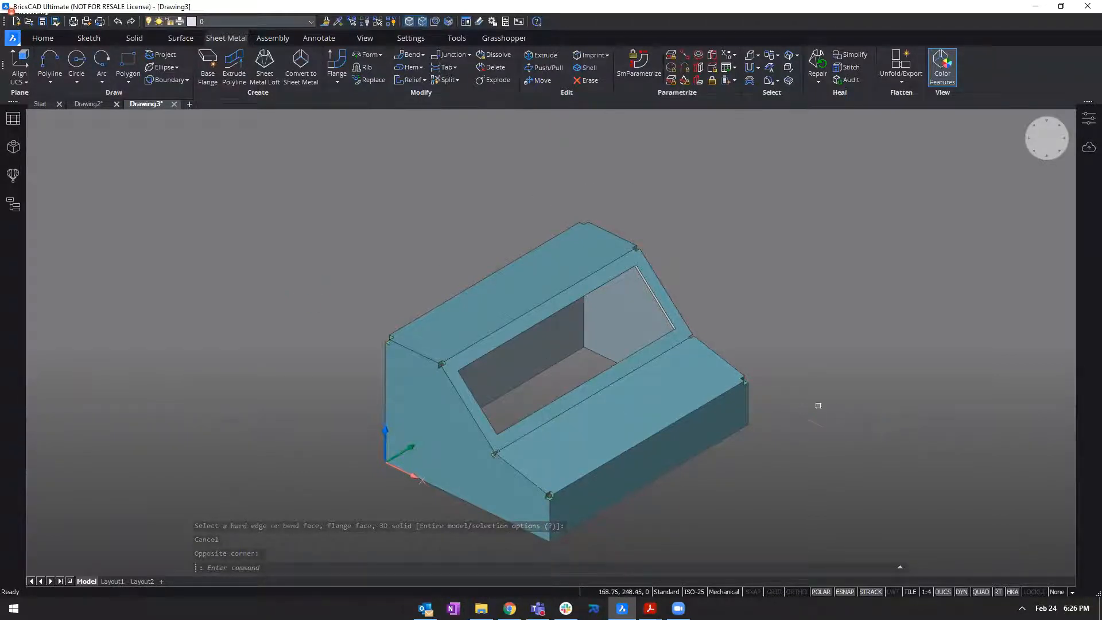
{"action": "middle_click_drag", "start_coordinate": [818, 406], "coordinate": [842, 370]}
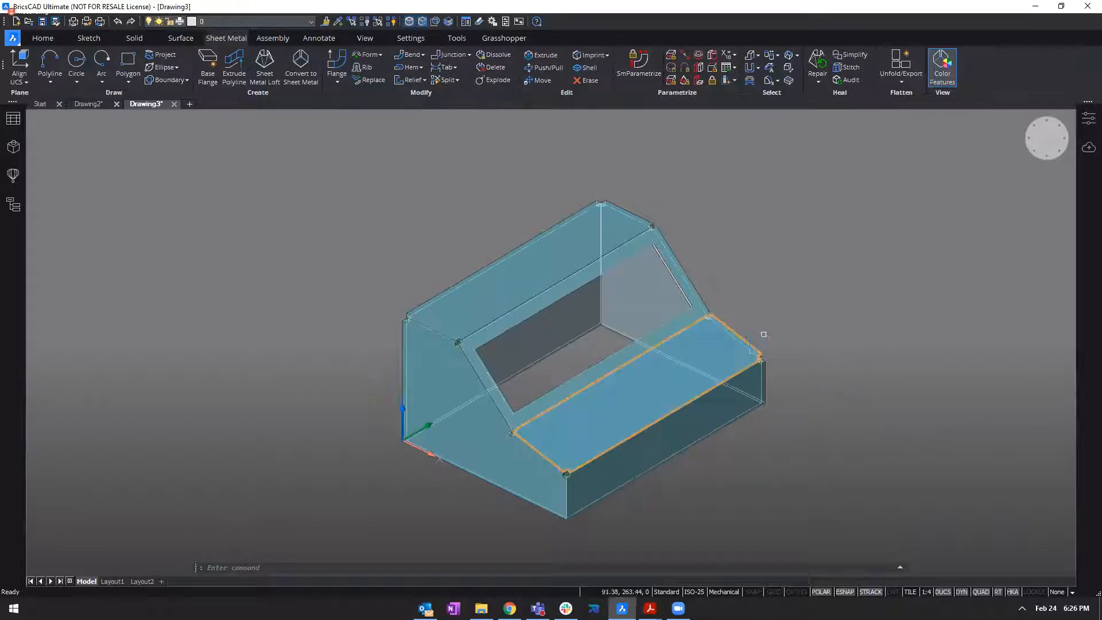
{"action": "middle_click_drag", "start_coordinate": [767, 336], "coordinate": [794, 316]}
{"action": "scroll", "coordinate": [816, 288], "scroll_direction": "up", "scroll_amount": 1}
{"action": "middle_click_drag", "start_coordinate": [842, 262], "coordinate": [849, 252]}
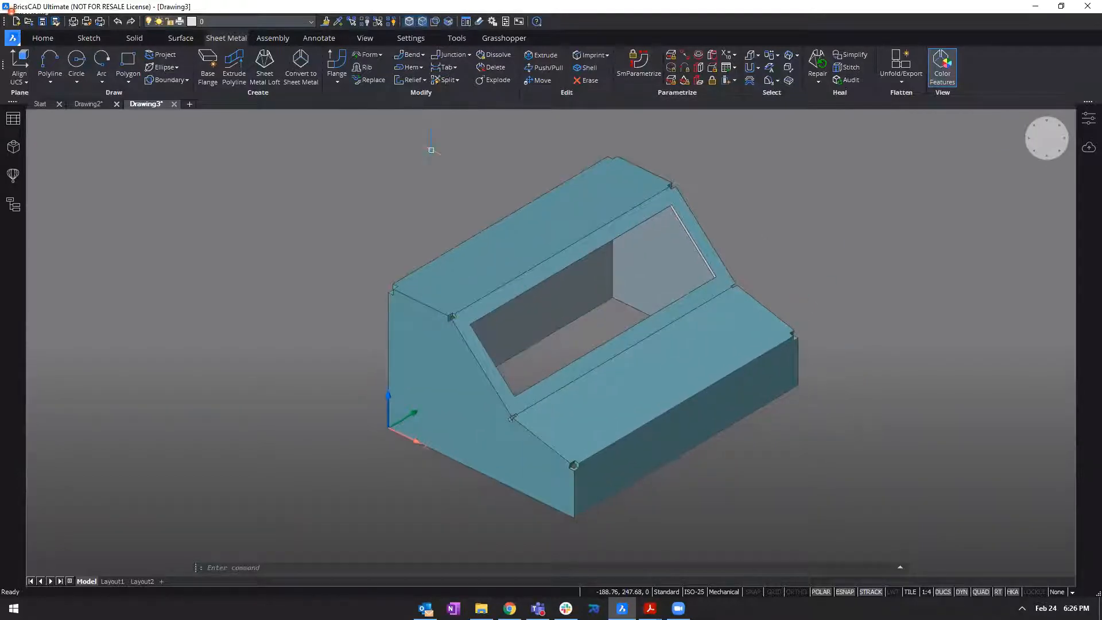
Create a junction on the upper edge of the side flange nearest the origin, where it meets the top flange.
{"action": "left_click", "coordinate": [448, 54]}
{"action": "scroll", "coordinate": [346, 210], "scroll_direction": "up", "scroll_amount": 1}
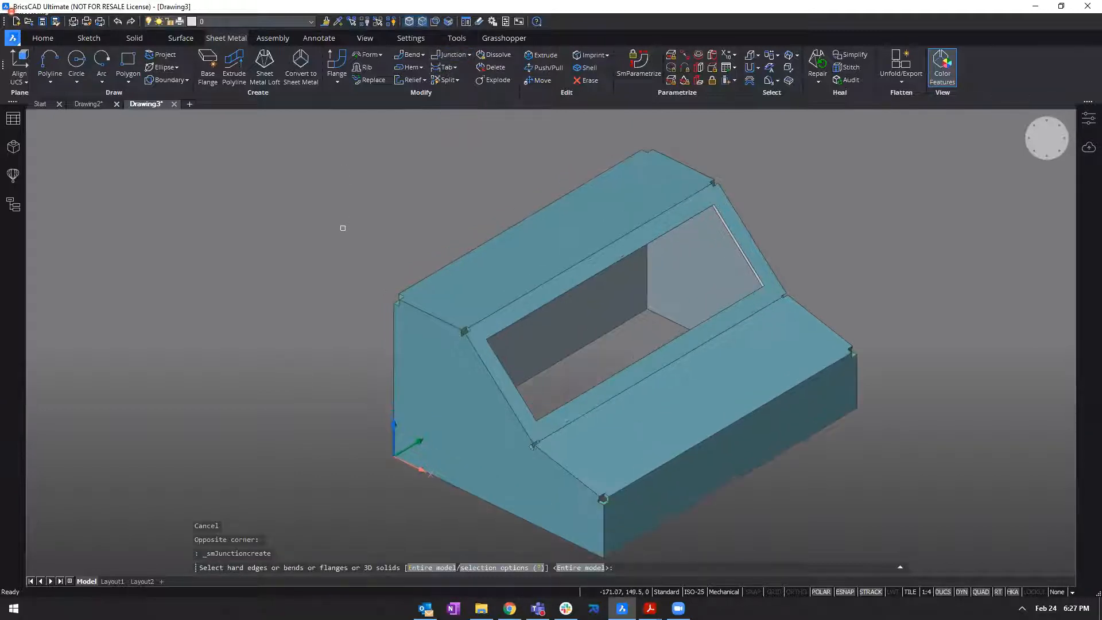
{"action": "middle_click_drag", "start_coordinate": [283, 396], "coordinate": [417, 275], "text": "shift"}
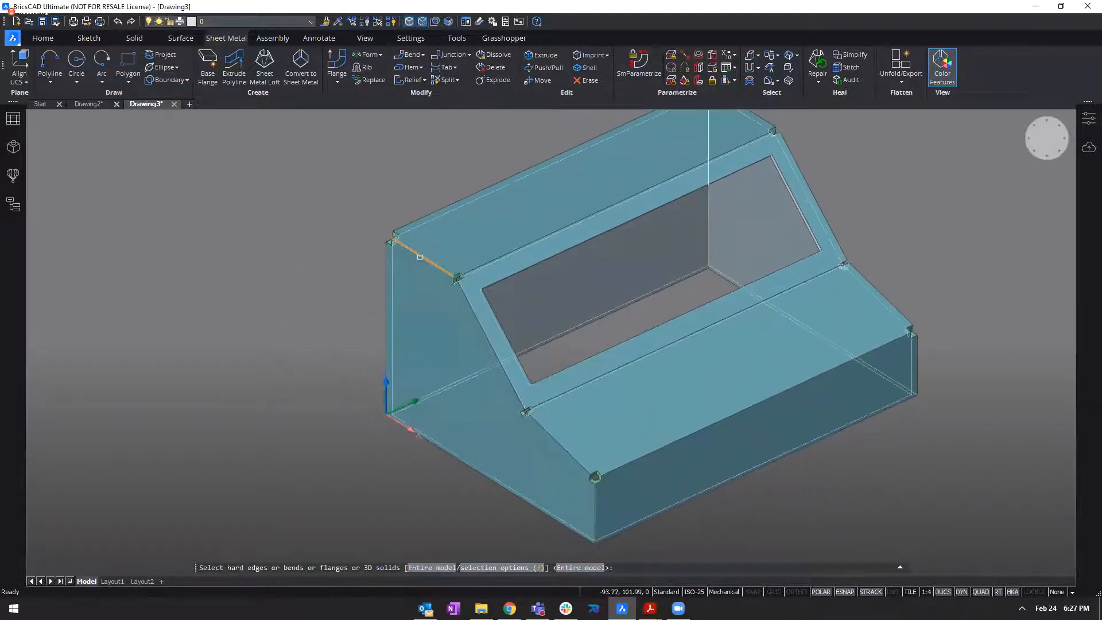
{"action": "left_click", "coordinate": [420, 257]}
{"action": "key", "text": "Return"}
{"action": "key", "text": "Return"}
Create junctions on the same side's window-slope edge, lower shelf edge and front vertical edge.
{"action": "middle_click_drag", "start_coordinate": [453, 342], "coordinate": [486, 345], "text": "shift"}
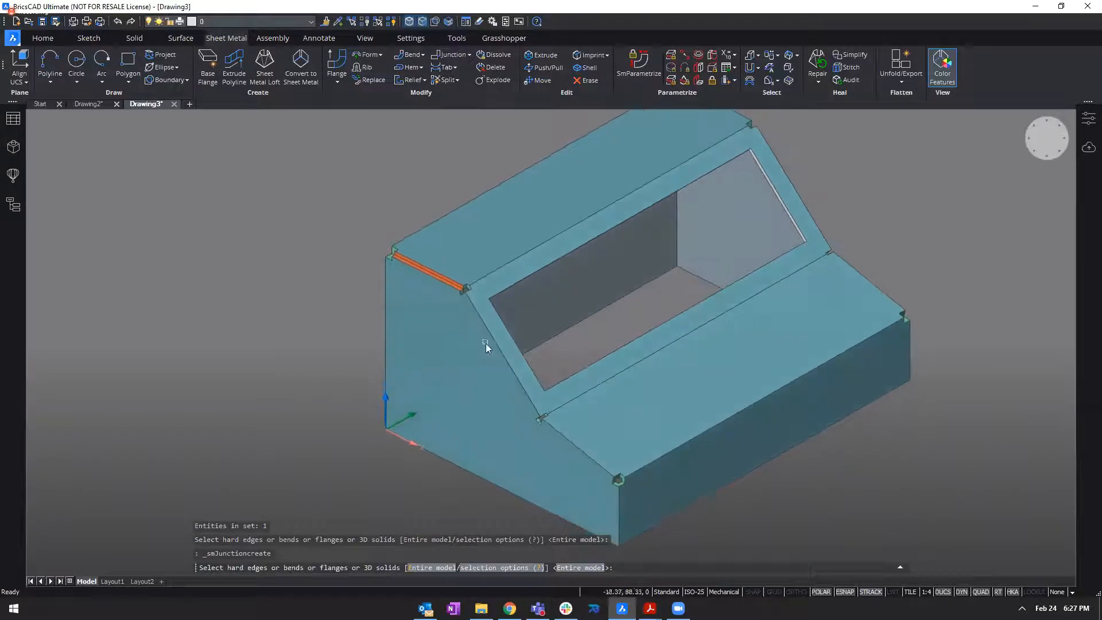
{"action": "left_click", "coordinate": [485, 329]}
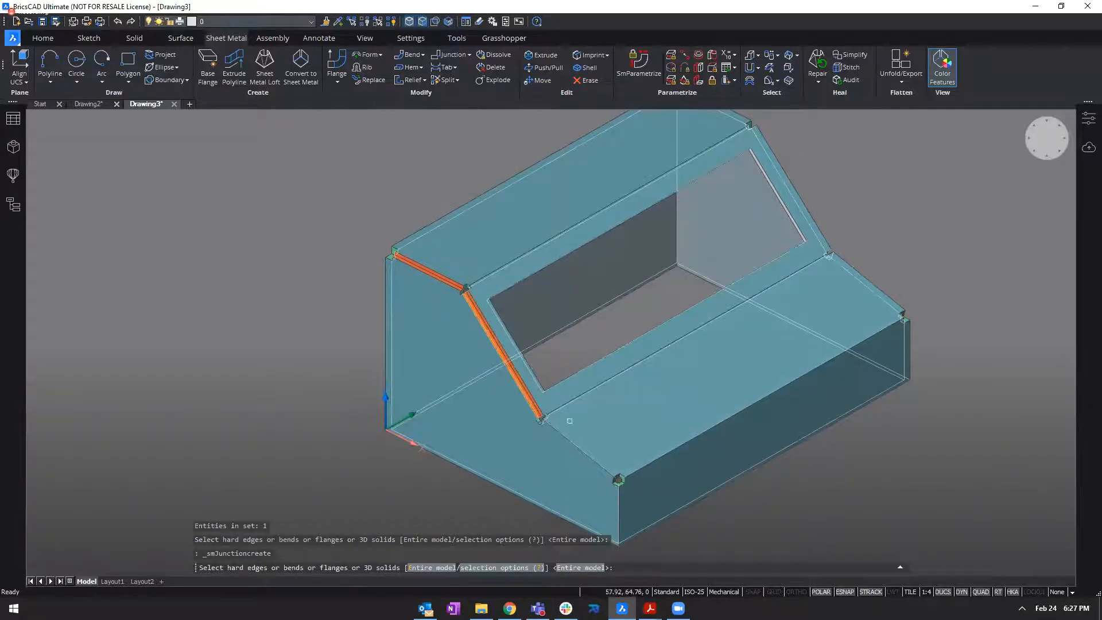
{"action": "left_click", "coordinate": [577, 449]}
{"action": "middle_click_drag", "start_coordinate": [577, 450], "coordinate": [576, 444]}
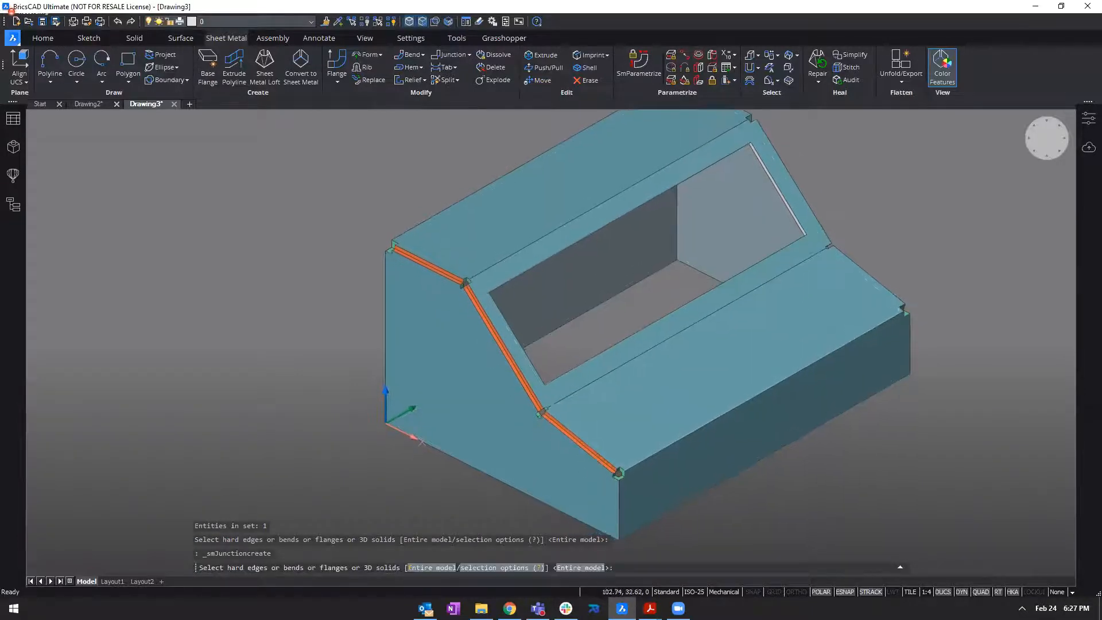
{"action": "left_click", "coordinate": [620, 499]}
{"action": "scroll", "coordinate": [543, 416], "scroll_direction": "up", "scroll_amount": 5}
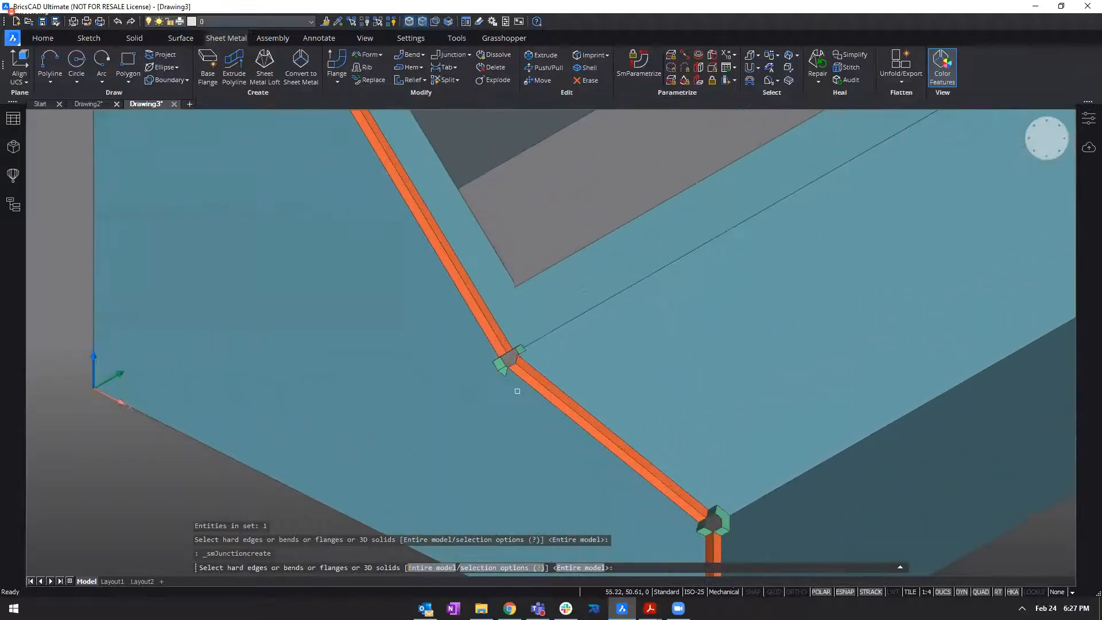
{"action": "scroll", "coordinate": [550, 368], "scroll_direction": "down", "scroll_amount": 3}
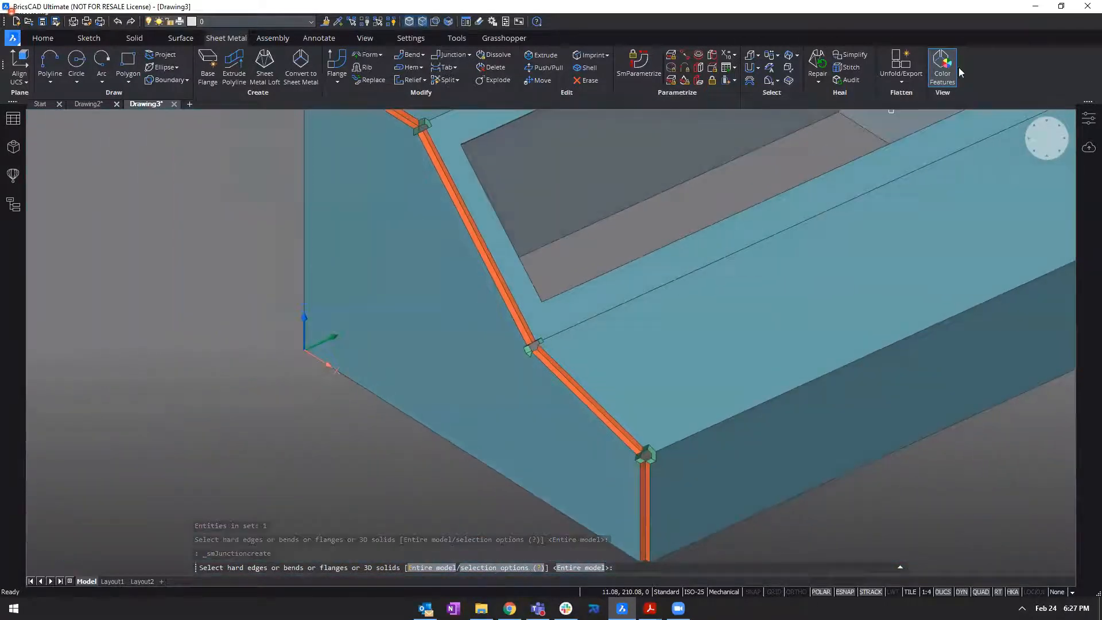
Create junctions on the opposite side's front vertical edge and lower shelf edge.
{"action": "middle_click_drag", "start_coordinate": [827, 167], "coordinate": [704, 388], "text": "shift"}
{"action": "scroll", "coordinate": [869, 138], "scroll_direction": "down", "scroll_amount": 2}
{"action": "scroll", "coordinate": [731, 309], "scroll_direction": "up", "scroll_amount": 4}
{"action": "scroll", "coordinate": [731, 309], "scroll_direction": "up", "scroll_amount": 2}
{"action": "left_click", "coordinate": [693, 399]}
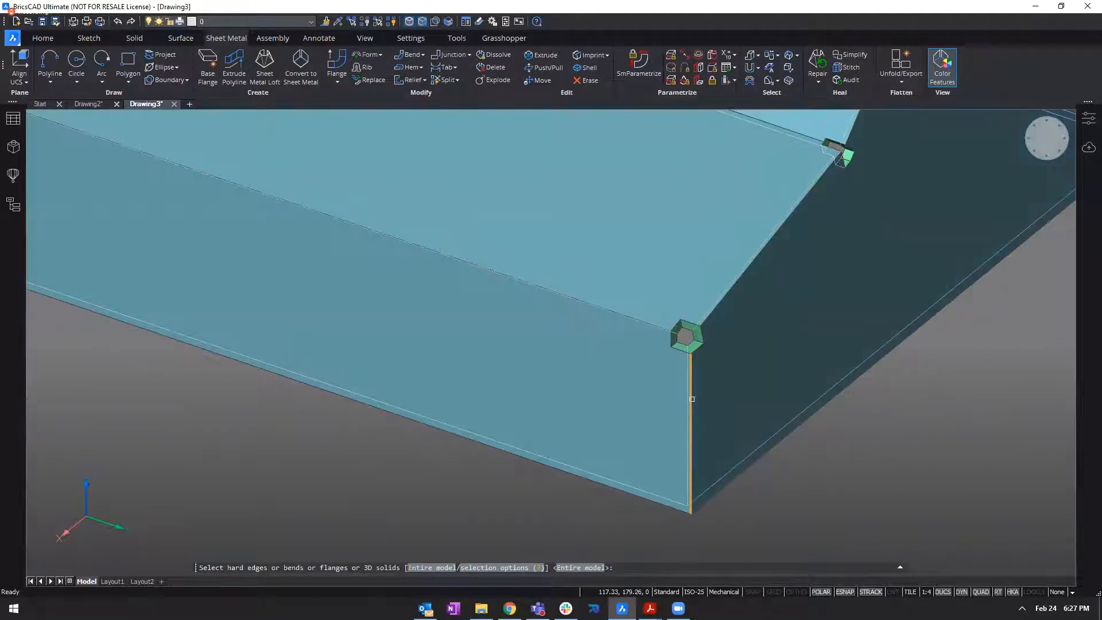
{"action": "key", "text": "Return"}
{"action": "key", "text": "Return"}
{"action": "left_click", "coordinate": [722, 303]}
Create junctions on the opposite side's window-slope edge and upper edge, completing that side's profile.
{"action": "key", "text": "Return"}
{"action": "key", "text": "Return"}
{"action": "middle_click_drag", "start_coordinate": [722, 302], "coordinate": [757, 351], "text": "shift"}
{"action": "scroll", "coordinate": [751, 333], "scroll_direction": "down", "scroll_amount": 2}
{"action": "left_click", "coordinate": [788, 315]}
{"action": "key", "text": "Return"}
{"action": "key", "text": "Return"}
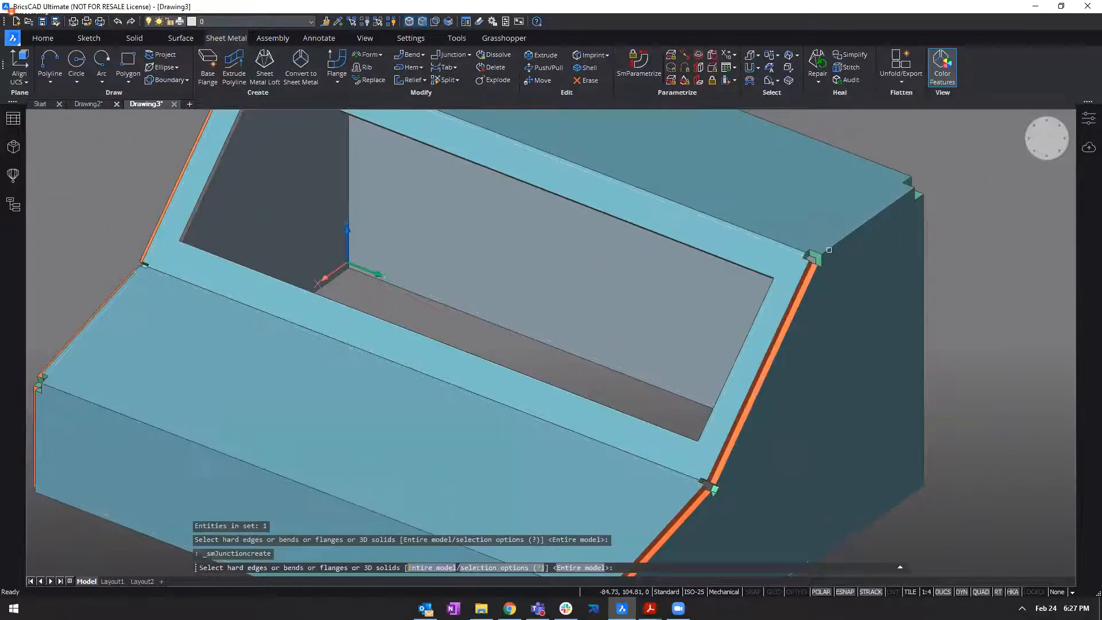
{"action": "left_click", "coordinate": [830, 248]}
{"action": "key", "text": "Return"}
{"action": "key", "text": "Return"}
{"action": "middle_click_drag", "start_coordinate": [906, 331], "coordinate": [990, 328], "text": "shift"}
{"action": "middle_click_drag", "start_coordinate": [798, 275], "coordinate": [892, 230], "text": "shift"}
{"action": "key", "text": "Escape"}
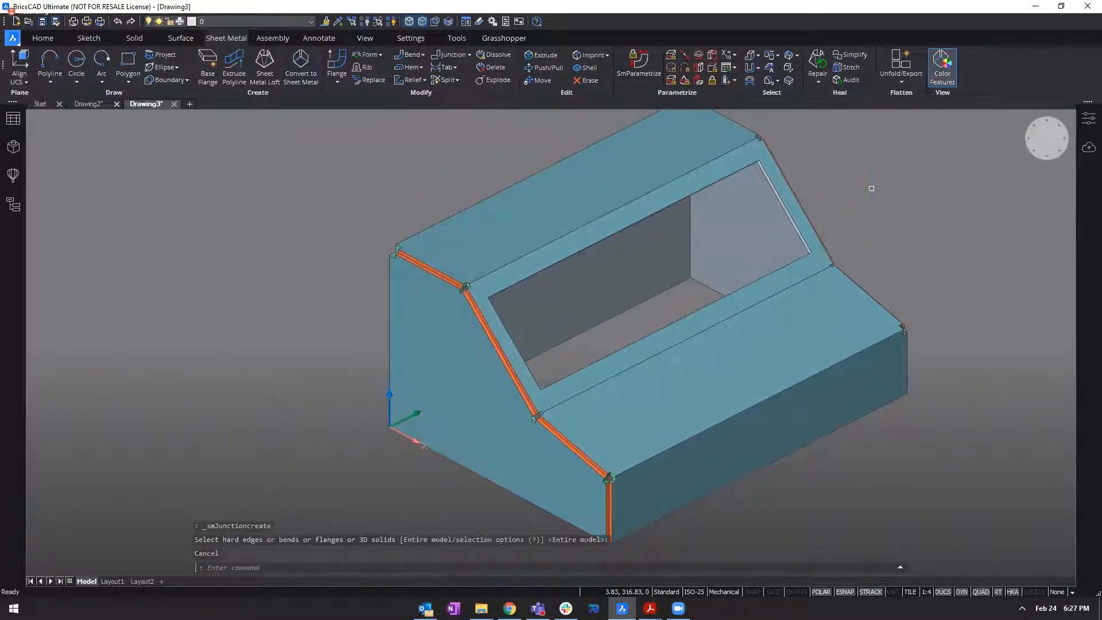
Create bends on the remaining hard edges using the Entire model option.
{"action": "scroll", "coordinate": [79, 366], "scroll_direction": "down", "scroll_amount": 1}
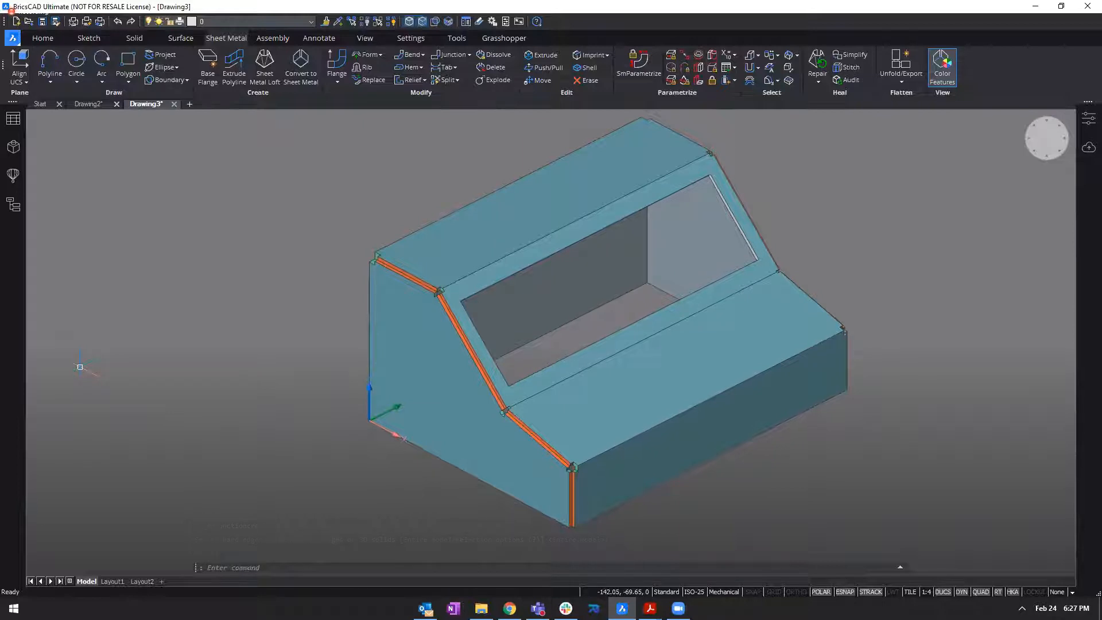
{"action": "middle_click_drag", "start_coordinate": [497, 186], "coordinate": [650, 224], "text": "shift"}
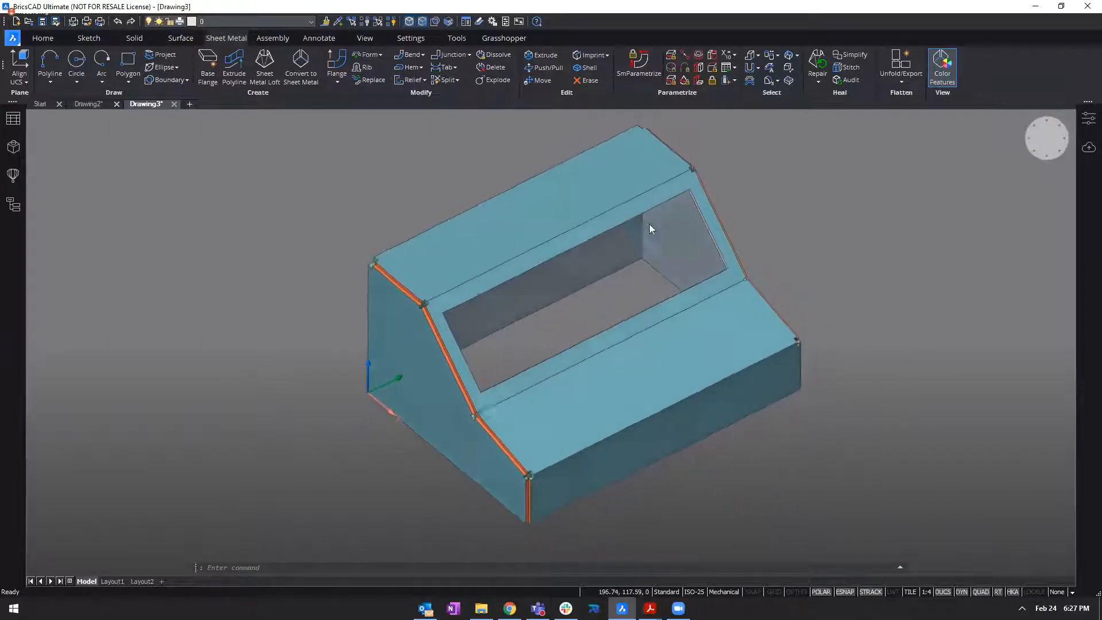
{"action": "left_click", "coordinate": [409, 52]}
{"action": "scroll", "coordinate": [521, 346], "scroll_direction": "up", "scroll_amount": 2}
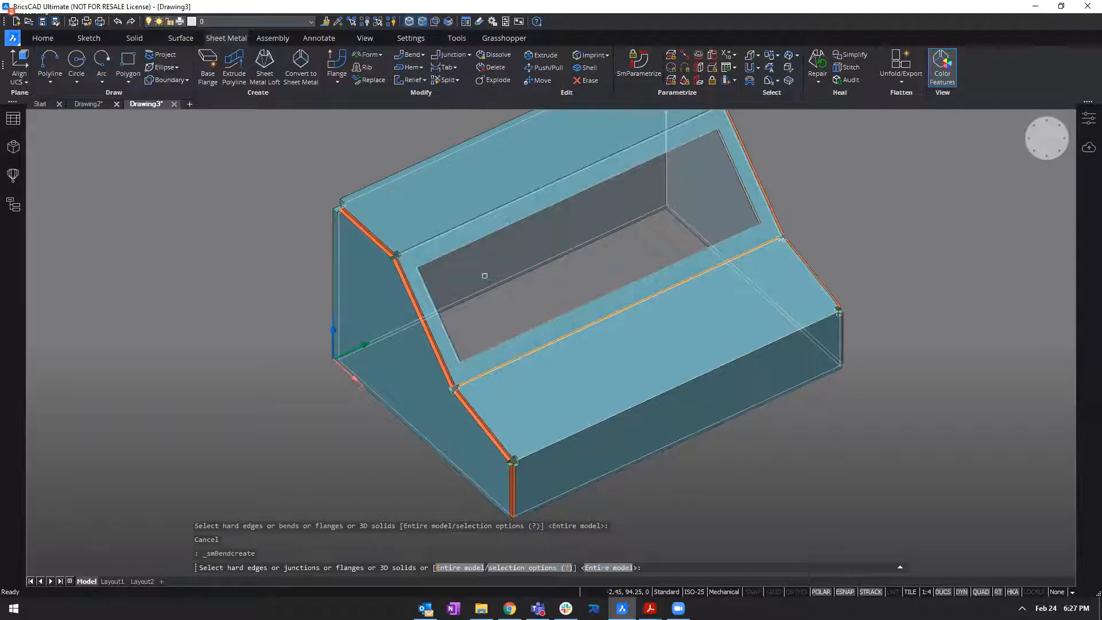
{"action": "scroll", "coordinate": [505, 290], "scroll_direction": "down", "scroll_amount": 2}
{"action": "key", "text": "Return"}
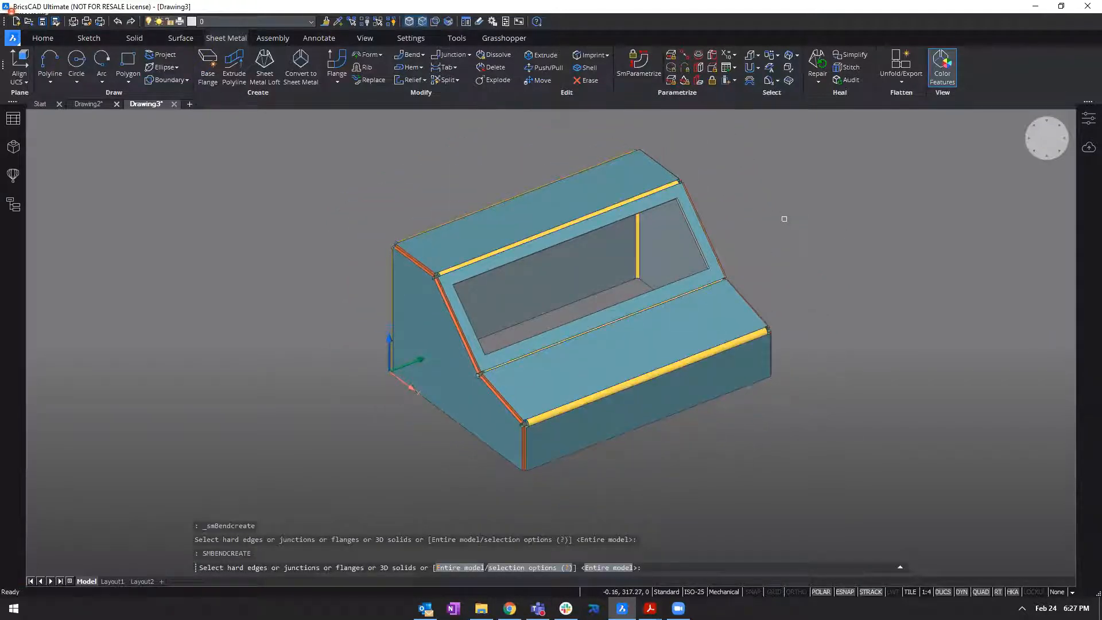
{"action": "key", "text": "Escape"}
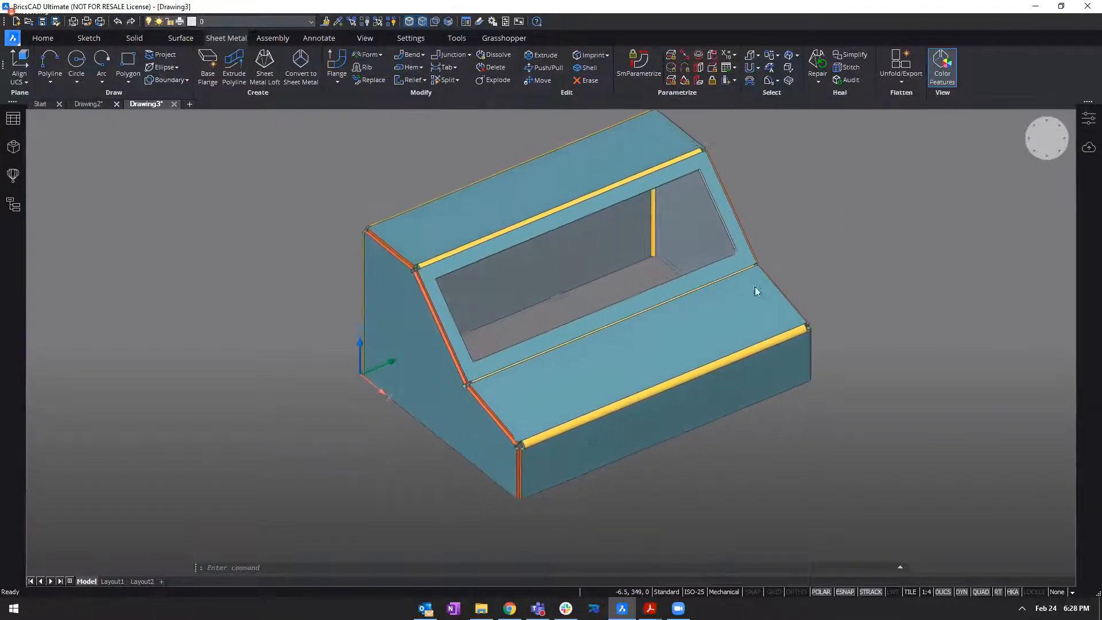
Examine the bends, junctions and corner reliefs up close and across the whole enclosure.
{"action": "scroll", "coordinate": [512, 408], "scroll_direction": "up", "scroll_amount": 3}
{"action": "scroll", "coordinate": [512, 408], "scroll_direction": "up", "scroll_amount": 5}
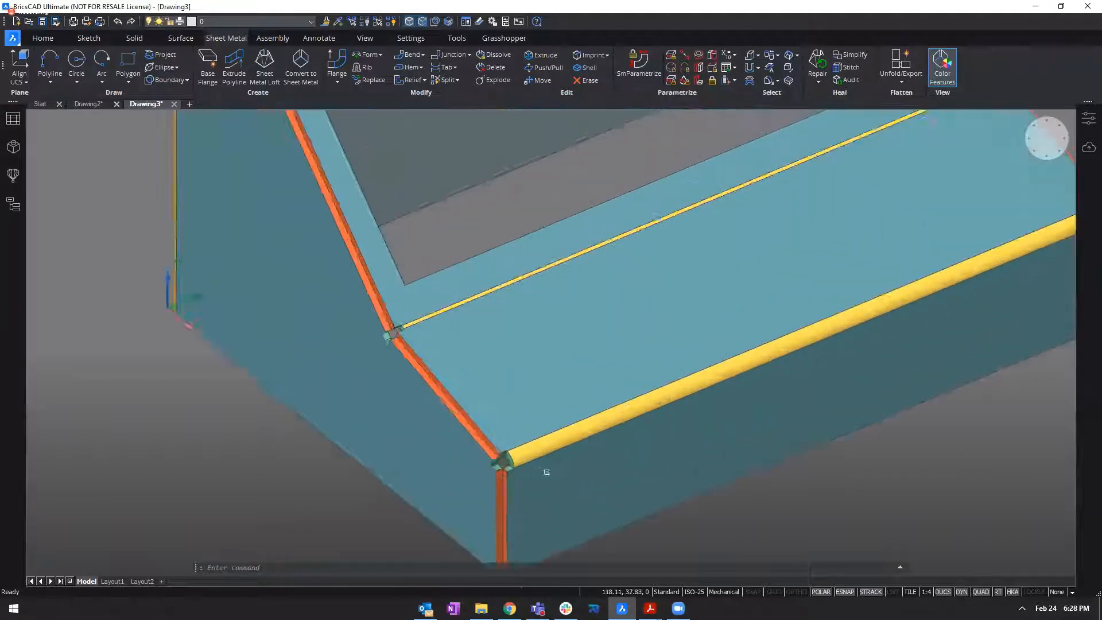
{"action": "scroll", "coordinate": [457, 338], "scroll_direction": "up", "scroll_amount": 2}
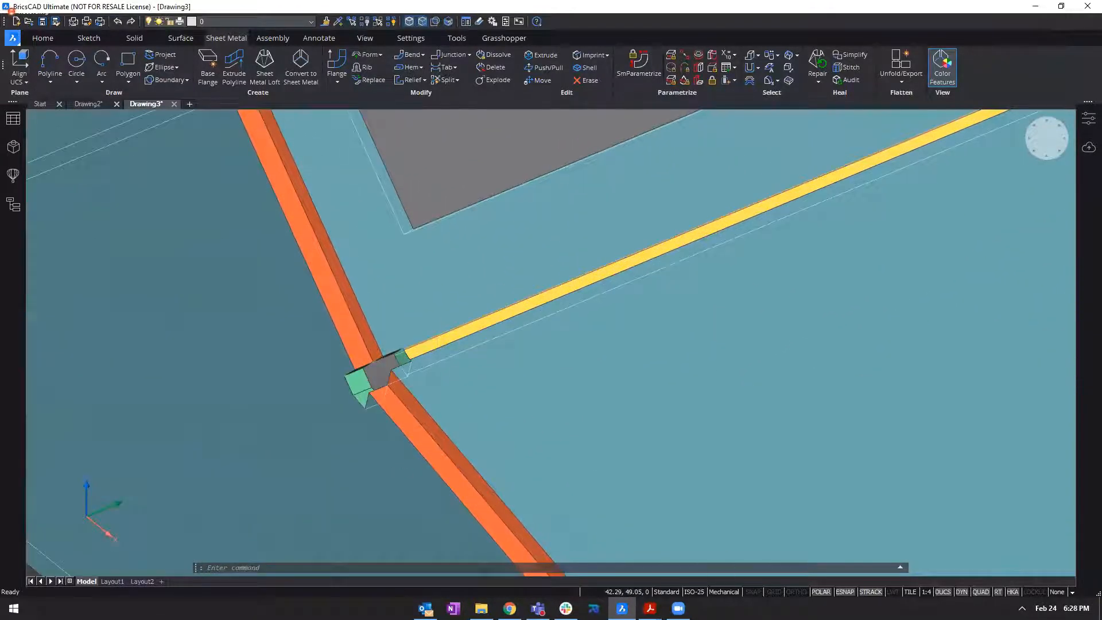
{"action": "middle_click_drag", "start_coordinate": [426, 181], "coordinate": [585, 551]}
{"action": "middle_click_drag", "start_coordinate": [256, 143], "coordinate": [936, 224]}
{"action": "scroll", "coordinate": [568, 346], "scroll_direction": "down", "scroll_amount": 5}
{"action": "key", "text": "Escape"}
{"action": "middle_click_drag", "start_coordinate": [689, 322], "coordinate": [422, 339], "text": "shift"}
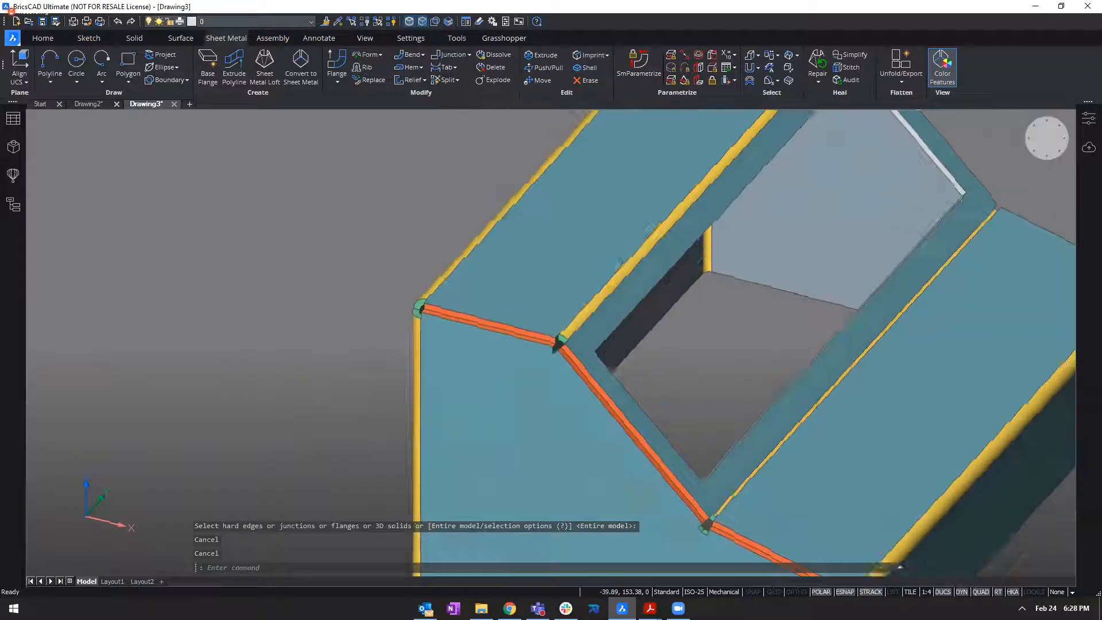
{"action": "scroll", "coordinate": [36, 367], "scroll_direction": "down", "scroll_amount": 5}
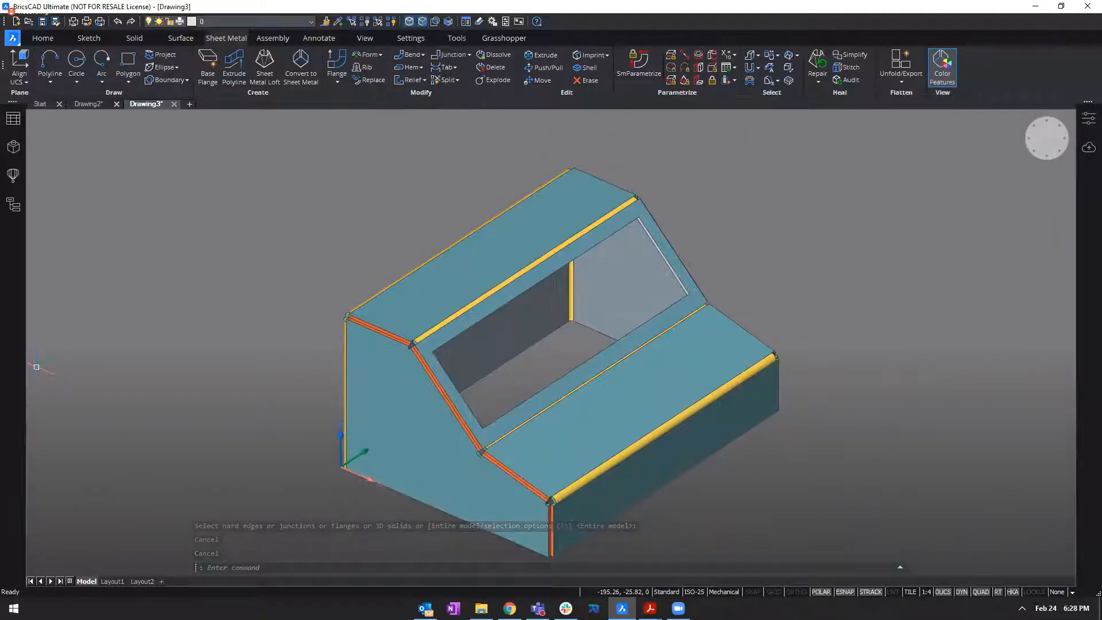
{"action": "middle_click_drag", "start_coordinate": [36, 367], "coordinate": [173, 351], "text": "shift"}
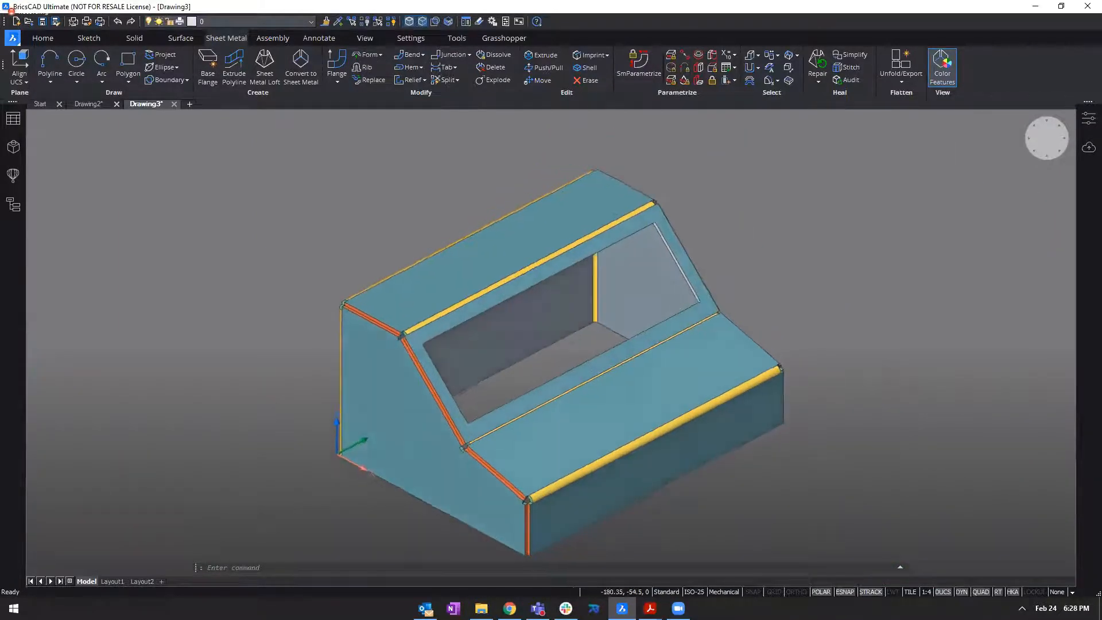
{"action": "scroll", "coordinate": [552, 304], "scroll_direction": "down", "scroll_amount": 1}
{"action": "double_click", "coordinate": [804, 207]}
{"action": "middle_click_drag", "start_coordinate": [807, 208], "coordinate": [829, 202], "text": "shift"}
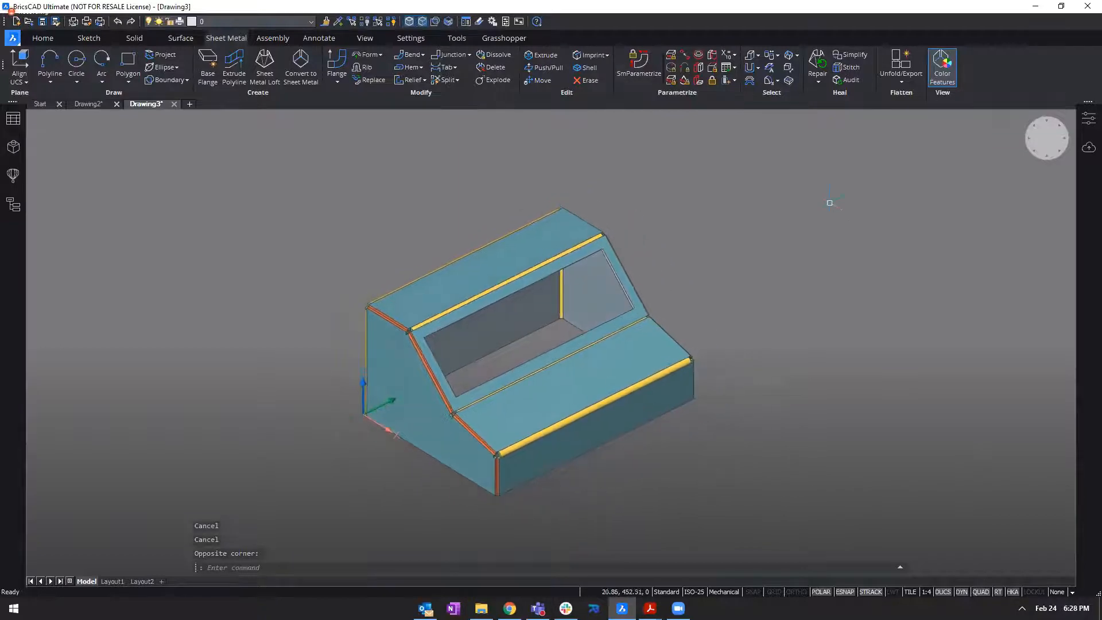
Unfold the sheet metal body from its lower shelf face, place the flat pattern beside the model and keep it.
{"action": "mouse_move", "coordinate": [617, 391]}
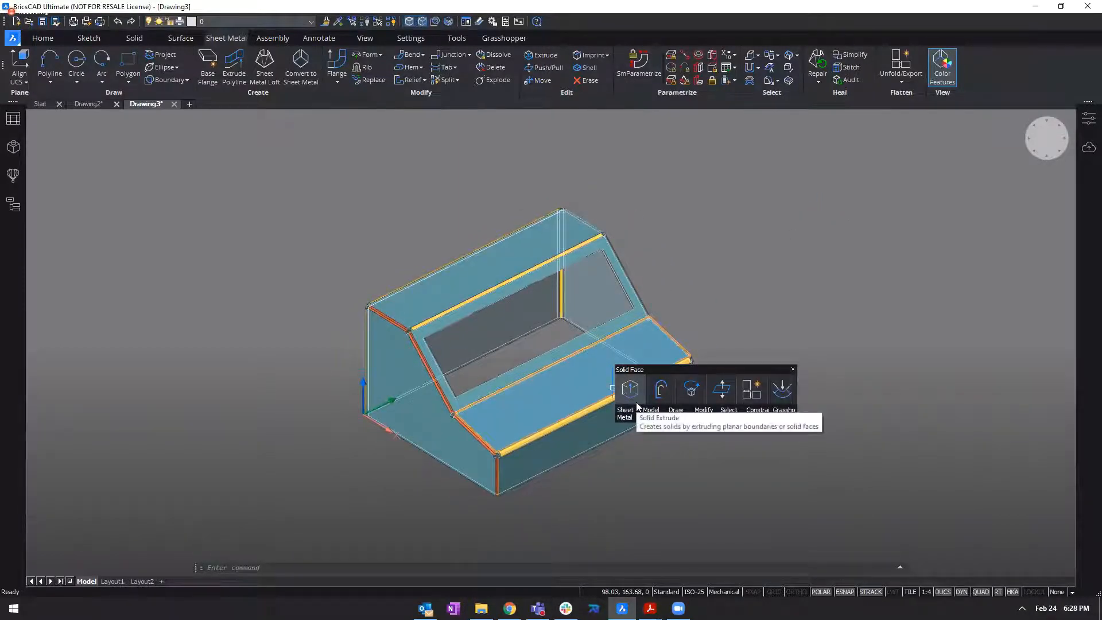
{"action": "mouse_move", "coordinate": [632, 418]}
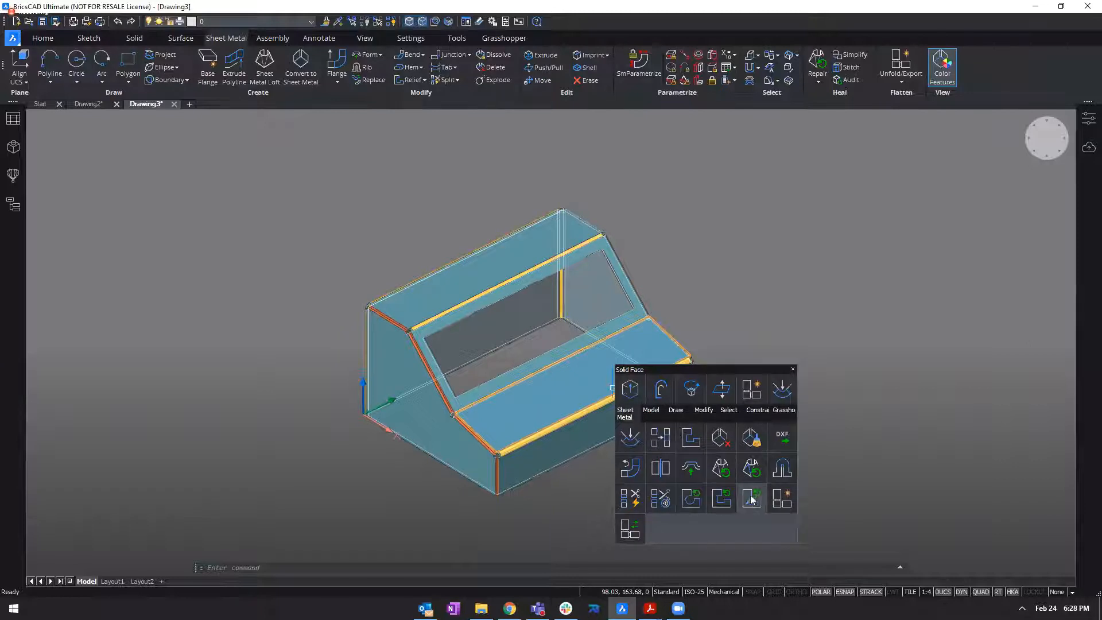
{"action": "left_click", "coordinate": [789, 502]}
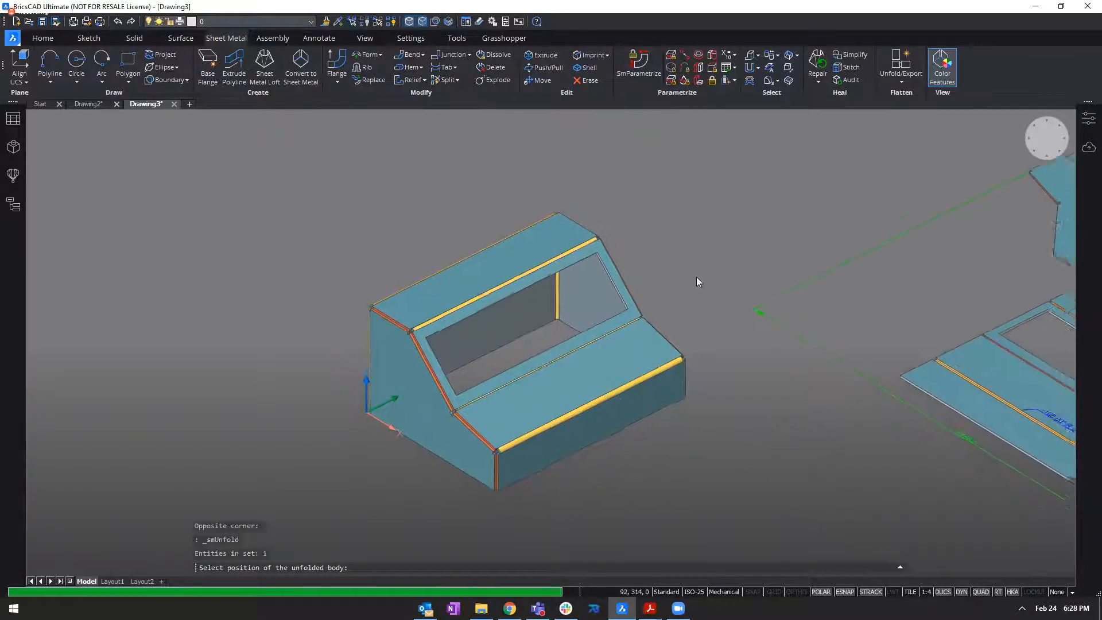
{"action": "scroll", "coordinate": [687, 271], "scroll_direction": "down", "scroll_amount": 4}
{"action": "left_click", "coordinate": [521, 268]}
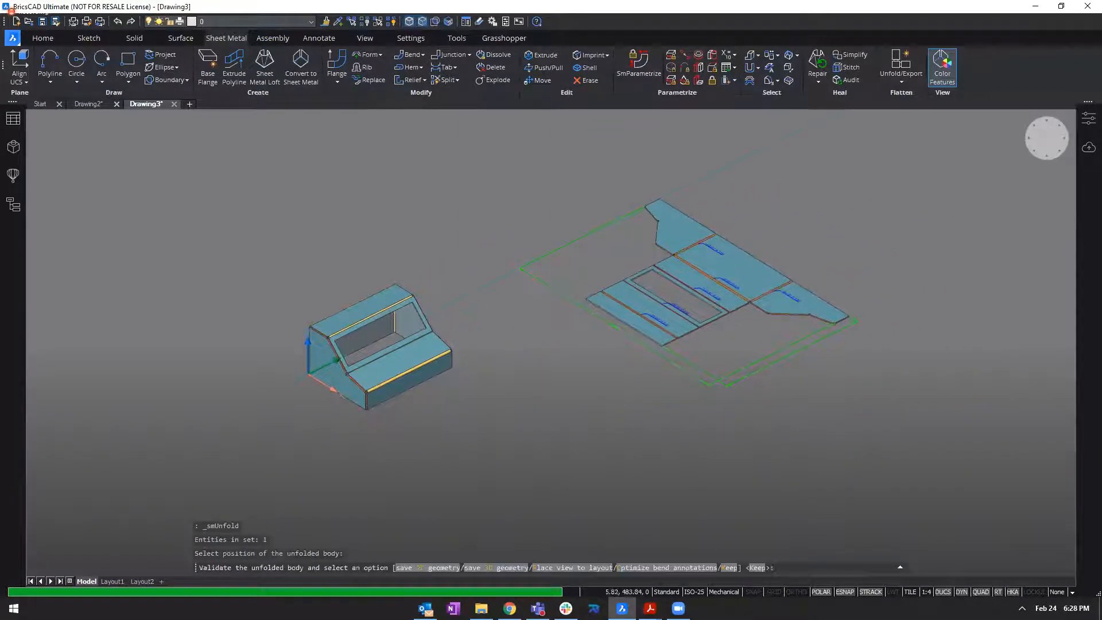
{"action": "key", "text": "Return"}
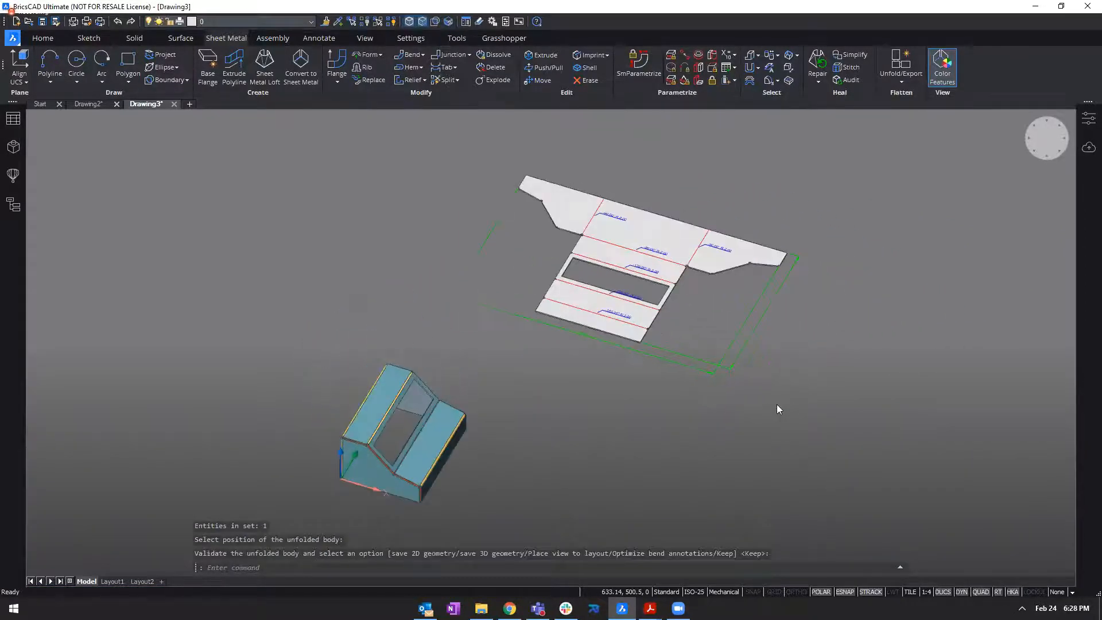
Examine the flat pattern's bend annotations and overall dimensions, and compare it with the folded enclosure.
{"action": "middle_click_drag", "start_coordinate": [752, 374], "coordinate": [811, 313], "text": "shift"}
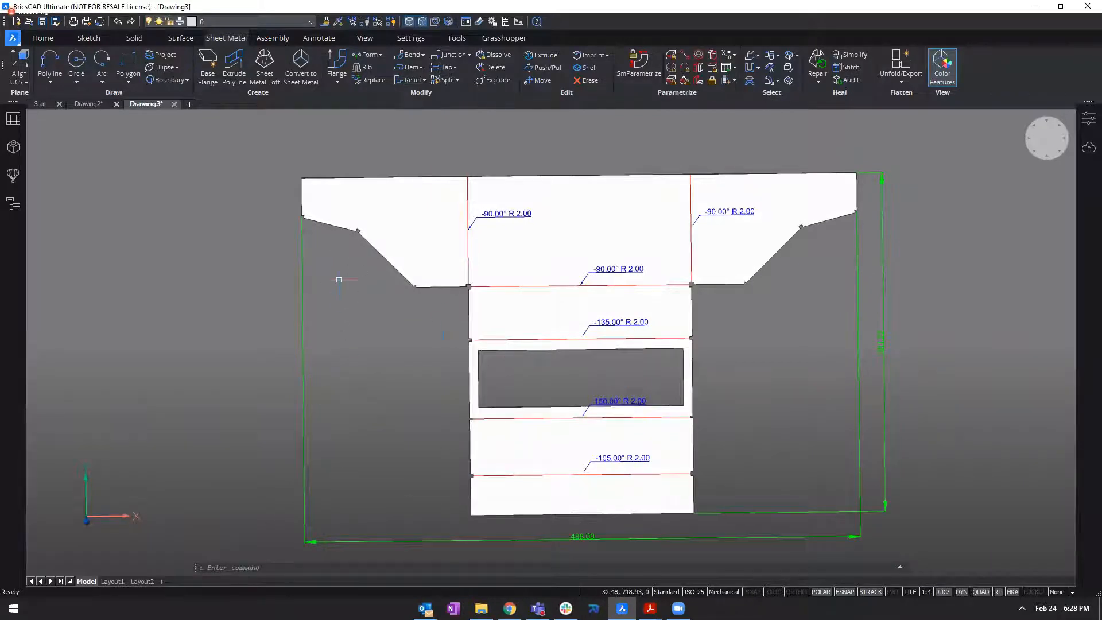
{"action": "middle_click_drag", "start_coordinate": [396, 441], "coordinate": [775, 176], "text": "shift"}
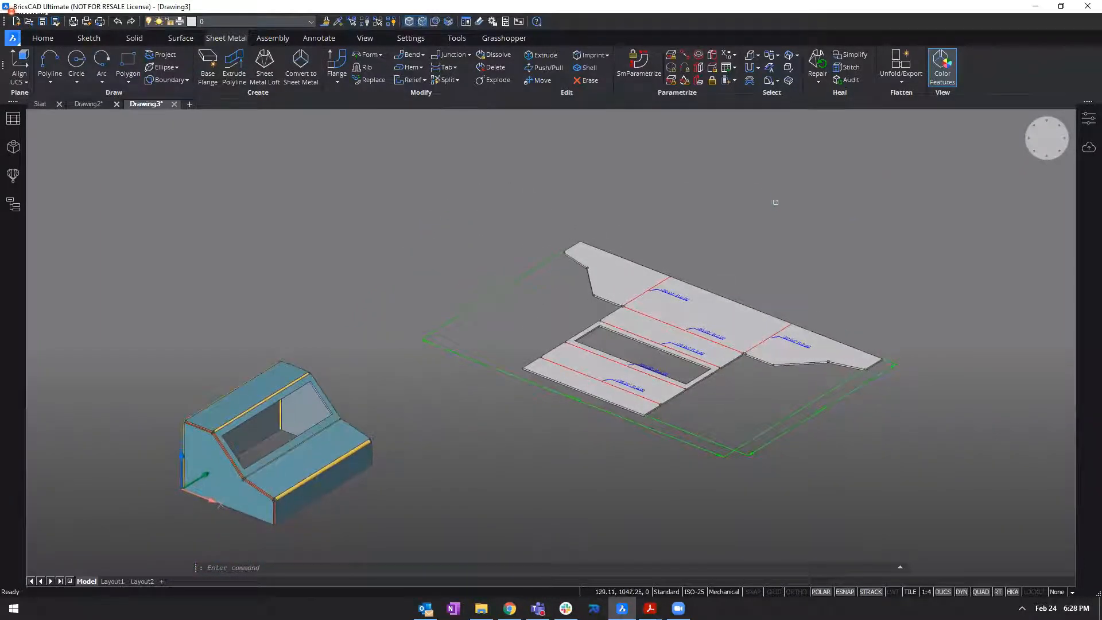
{"action": "middle_click_drag", "start_coordinate": [554, 430], "coordinate": [653, 392]}
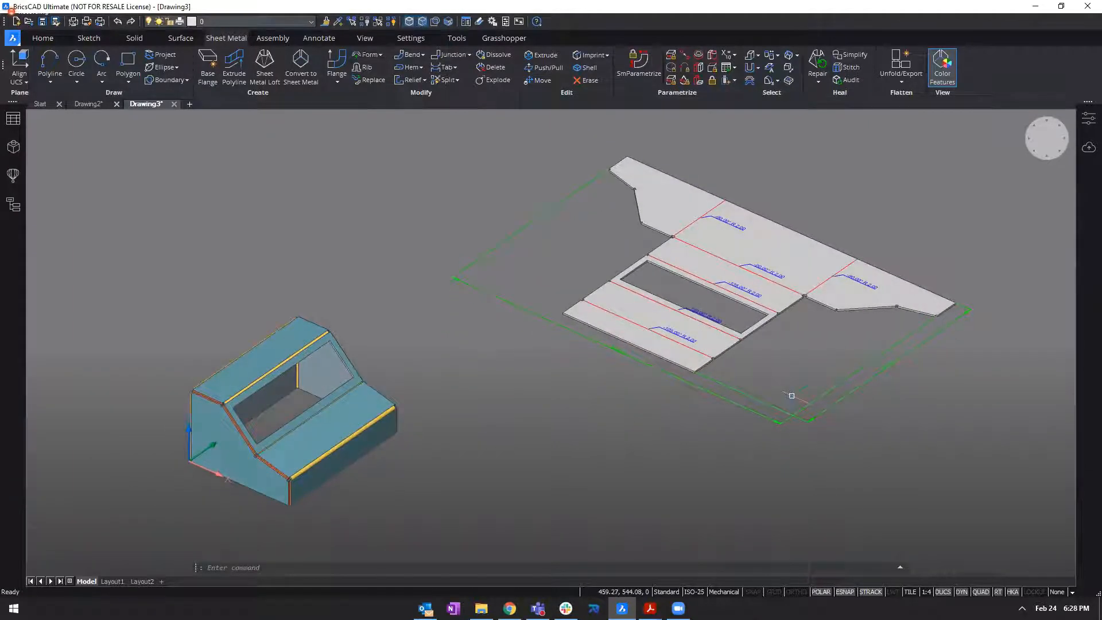
{"action": "mouse_move", "coordinate": [932, 252]}
{"action": "middle_mouse_down"}
{"action": "mouse_move", "coordinate": [987, 251]}
{"action": "mouse_move", "coordinate": [932, 252]}
{"action": "middle_mouse_up"}
{"action": "scroll", "coordinate": [932, 251], "scroll_direction": "up", "scroll_amount": 4}
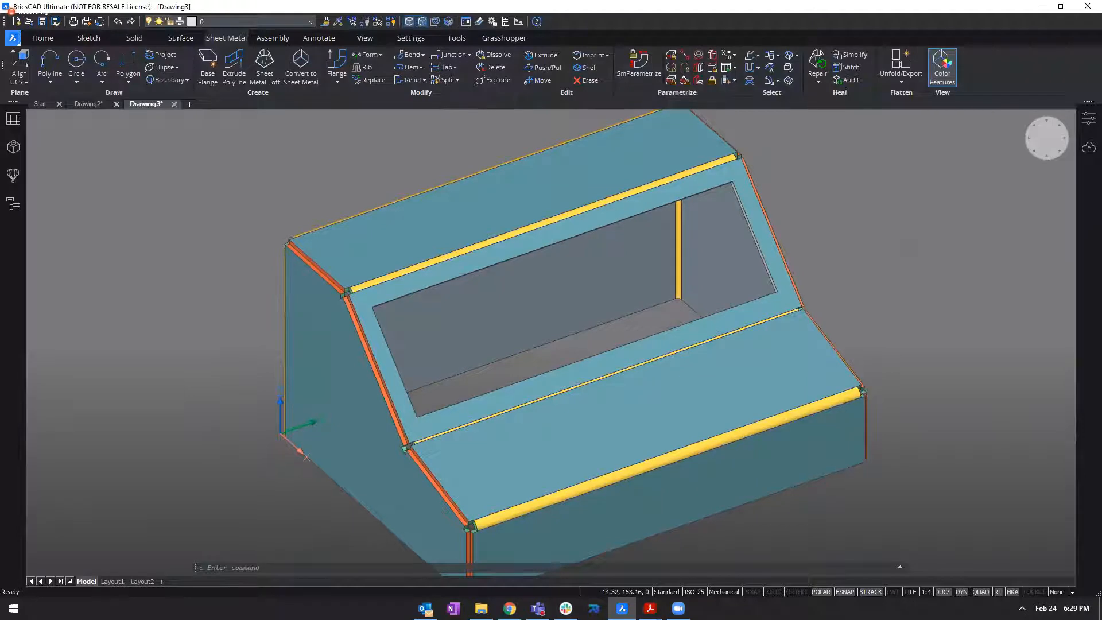
{"action": "middle_click_drag", "start_coordinate": [217, 391], "coordinate": [224, 391], "text": "shift"}
{"action": "left_click", "coordinate": [197, 389]}
{"action": "scroll", "coordinate": [330, 384], "scroll_direction": "up", "scroll_amount": 4}
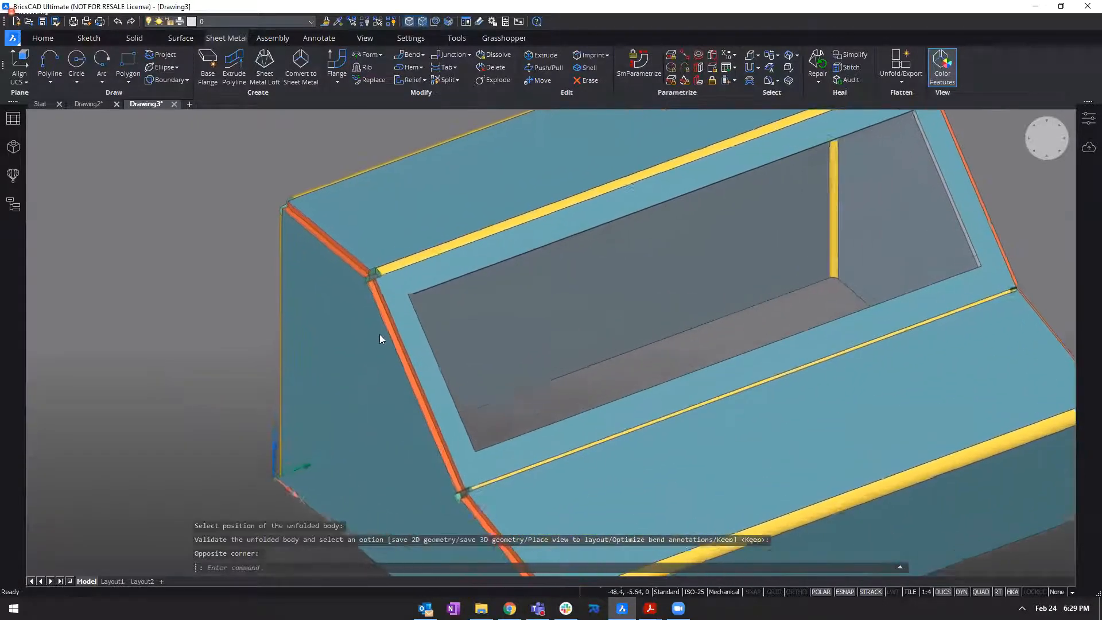
{"action": "scroll", "coordinate": [380, 336], "scroll_direction": "up", "scroll_amount": 5}
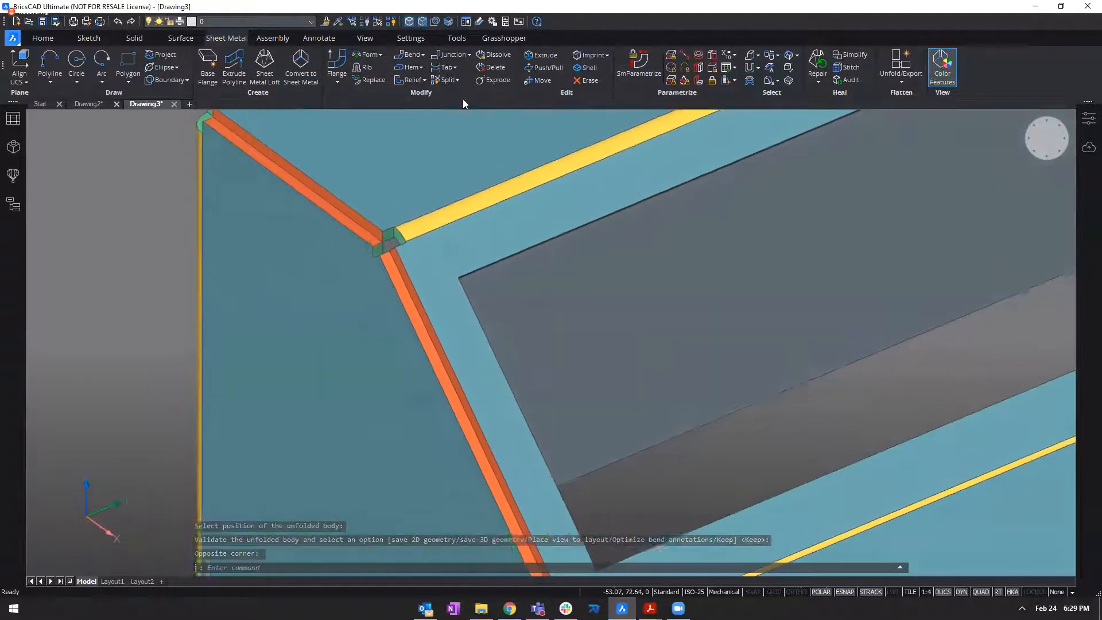
{"action": "left_click", "coordinate": [418, 57]}
{"action": "key", "text": "Escape"}
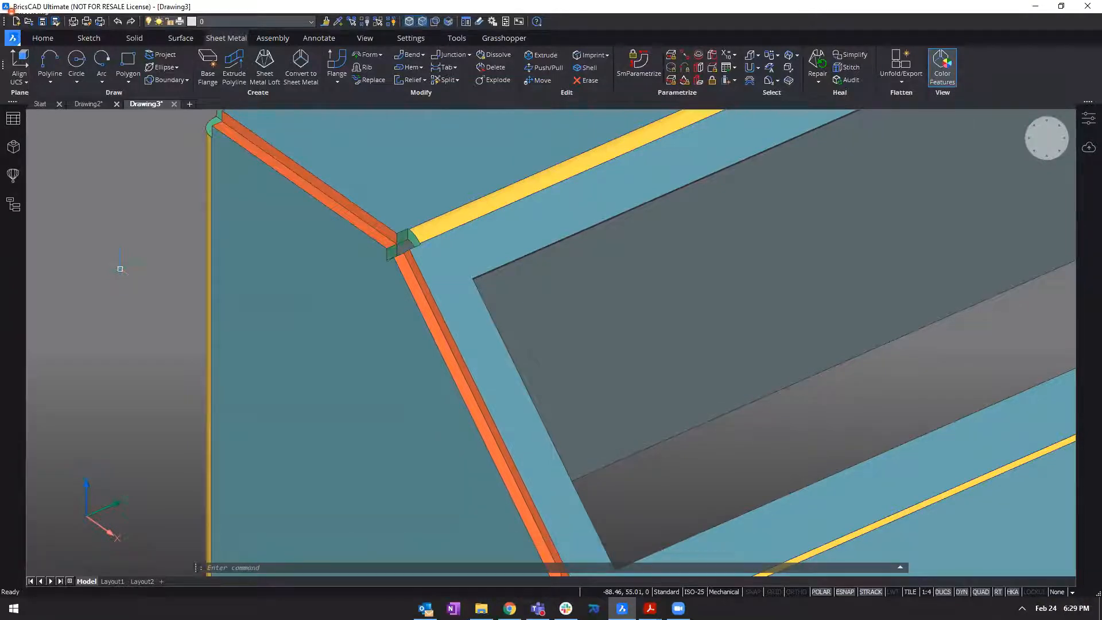
{"action": "scroll", "coordinate": [88, 161], "scroll_direction": "down", "scroll_amount": 3}
Open the model's feature tree and review its listed flanges, corner reliefs, junctions and bends against the enclosure.
{"action": "left_click", "coordinate": [13, 148]}
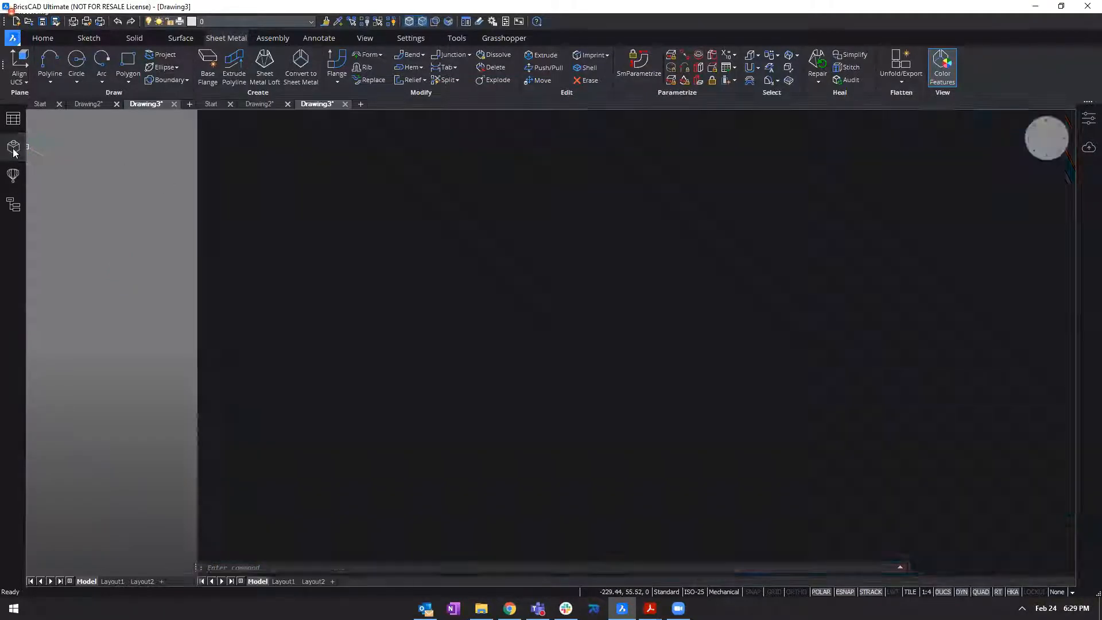
{"action": "mouse_move", "coordinate": [191, 186]}
{"action": "left_mouse_down"}
{"action": "mouse_move", "coordinate": [196, 284]}
{"action": "mouse_move", "coordinate": [196, 176]}
{"action": "left_mouse_up"}
{"action": "scroll", "coordinate": [116, 163], "scroll_direction": "down", "scroll_amount": 1}
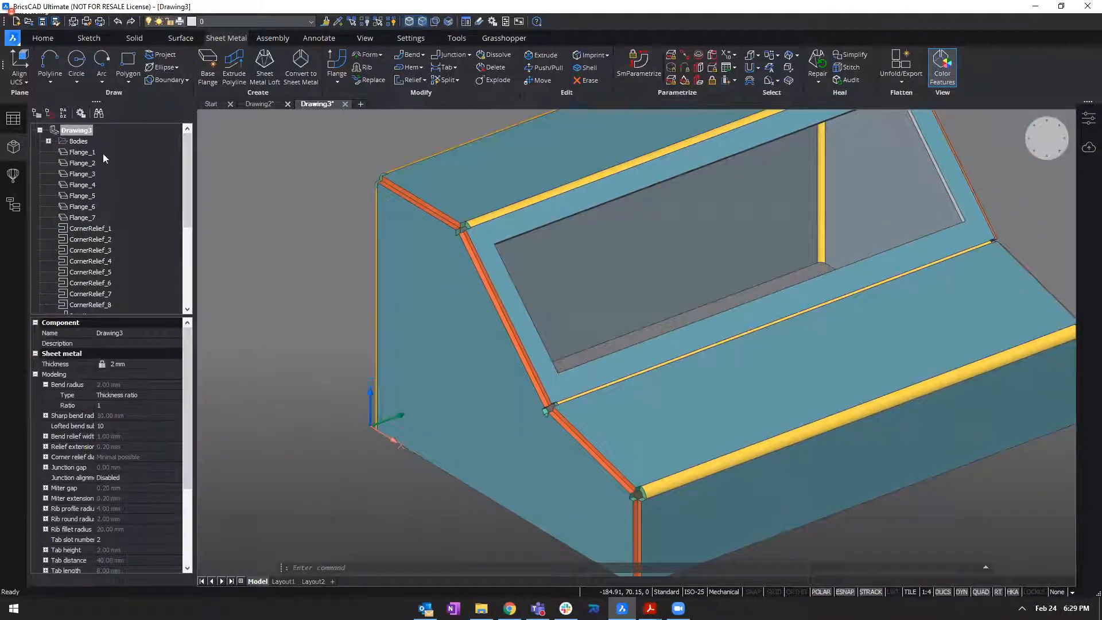
{"action": "scroll", "coordinate": [102, 221], "scroll_direction": "down", "scroll_amount": 3}
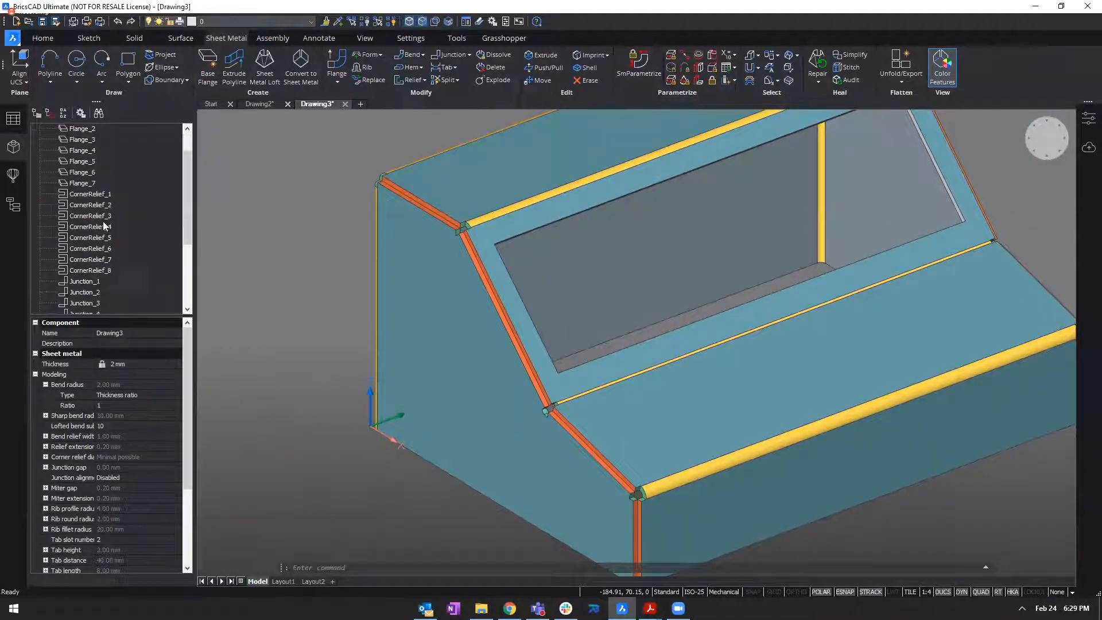
{"action": "scroll", "coordinate": [91, 236], "scroll_direction": "down", "scroll_amount": 2}
{"action": "scroll", "coordinate": [90, 230], "scroll_direction": "up", "scroll_amount": 1}
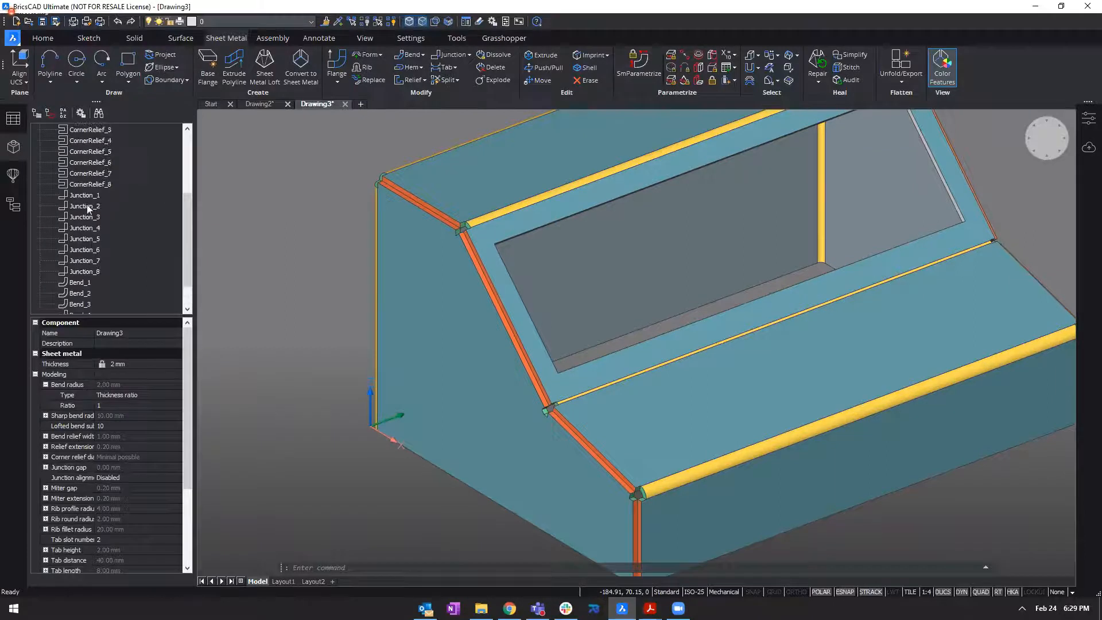
{"action": "scroll", "coordinate": [103, 175], "scroll_direction": "up", "scroll_amount": 4}
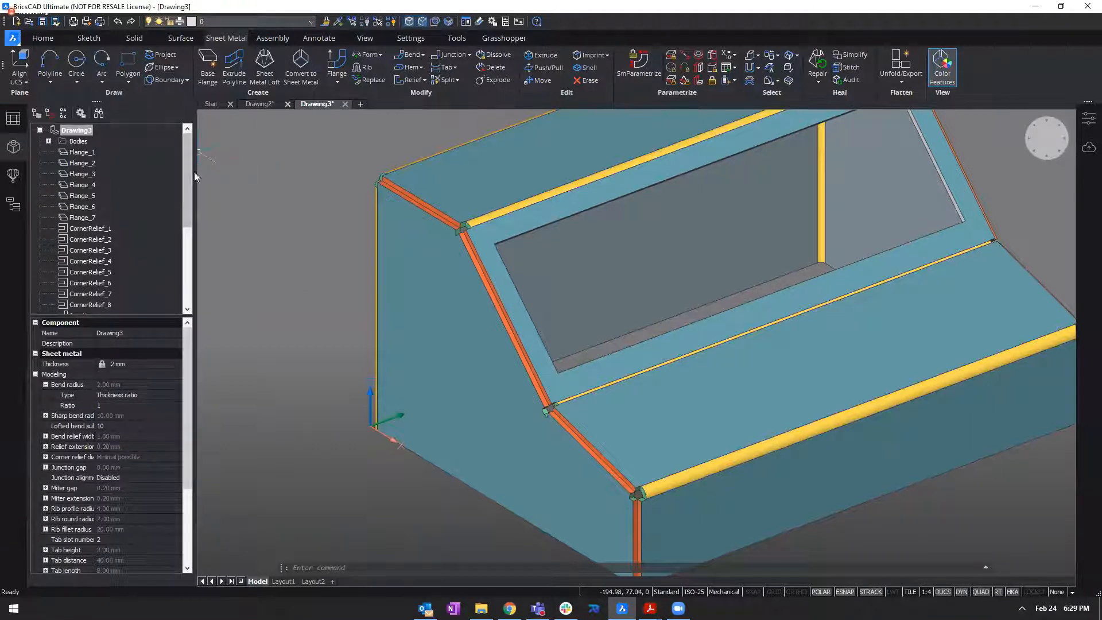
{"action": "scroll", "coordinate": [180, 158], "scroll_direction": "down", "scroll_amount": 2}
{"action": "scroll", "coordinate": [181, 158], "scroll_direction": "up", "scroll_amount": 2}
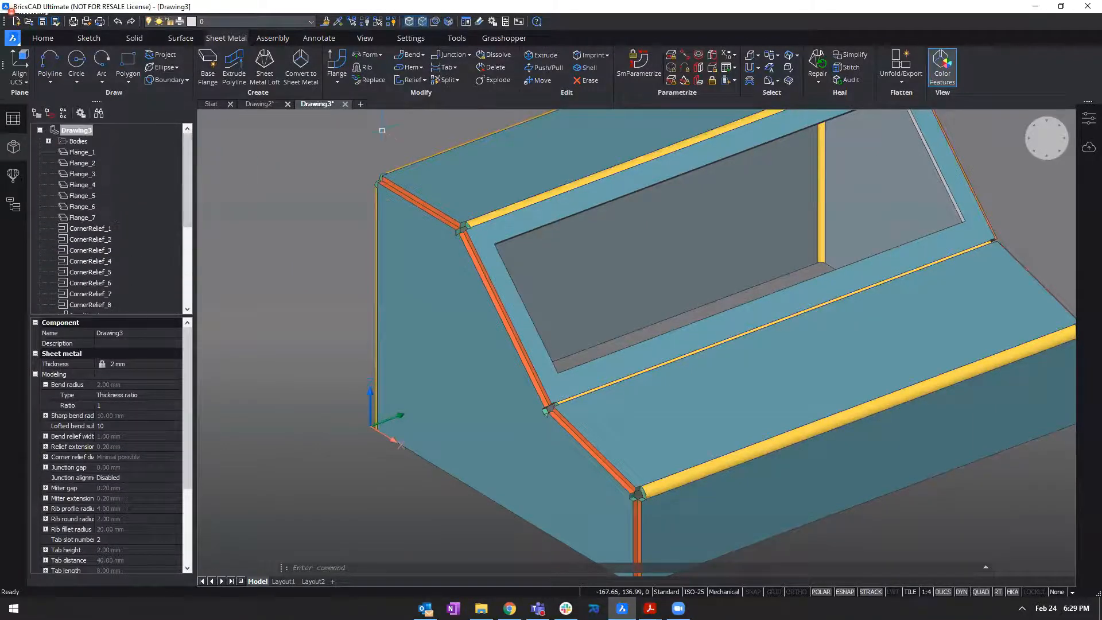
{"action": "scroll", "coordinate": [809, 163], "scroll_direction": "down", "scroll_amount": 3}
{"action": "middle_click_drag", "start_coordinate": [984, 221], "coordinate": [867, 270]}
{"action": "scroll", "coordinate": [192, 170], "scroll_direction": "down", "scroll_amount": 1}
{"action": "scroll", "coordinate": [192, 170], "scroll_direction": "up", "scroll_amount": 1}
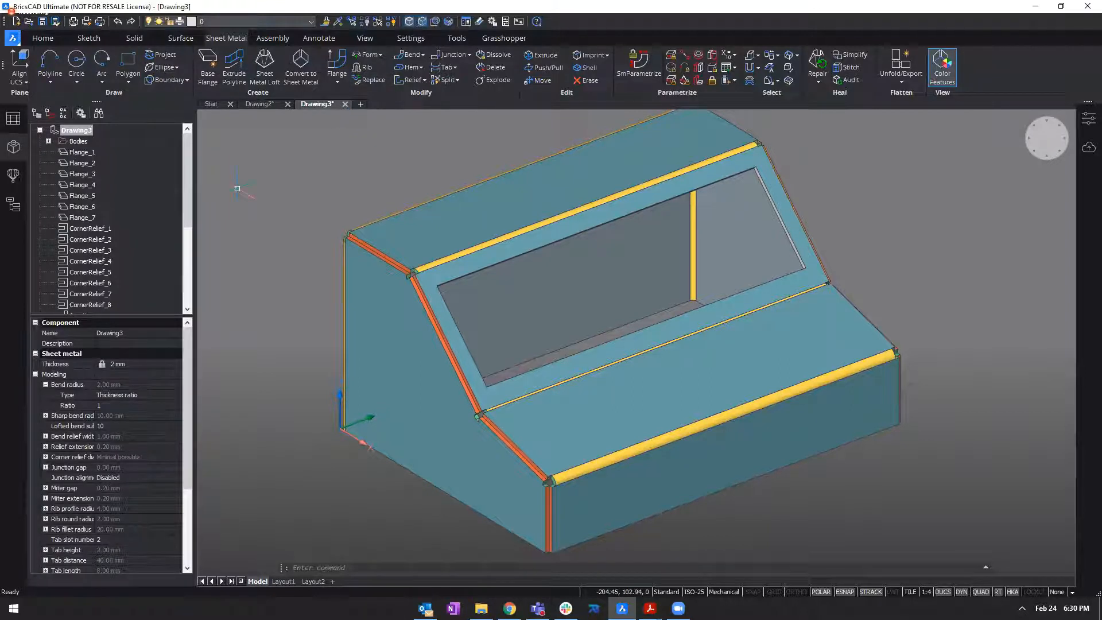
Convert the two junctions along the left and right sides of the sloped window face into bends.
{"action": "left_click", "coordinate": [931, 216]}
{"action": "scroll", "coordinate": [614, 296], "scroll_direction": "up", "scroll_amount": 1}
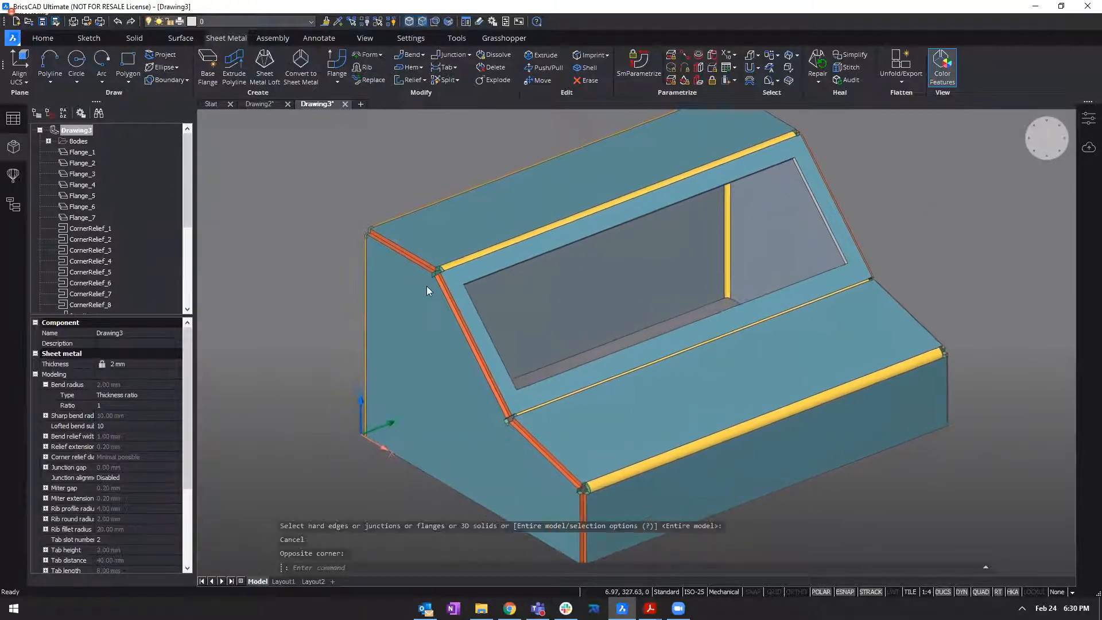
{"action": "scroll", "coordinate": [426, 286], "scroll_direction": "up", "scroll_amount": 5}
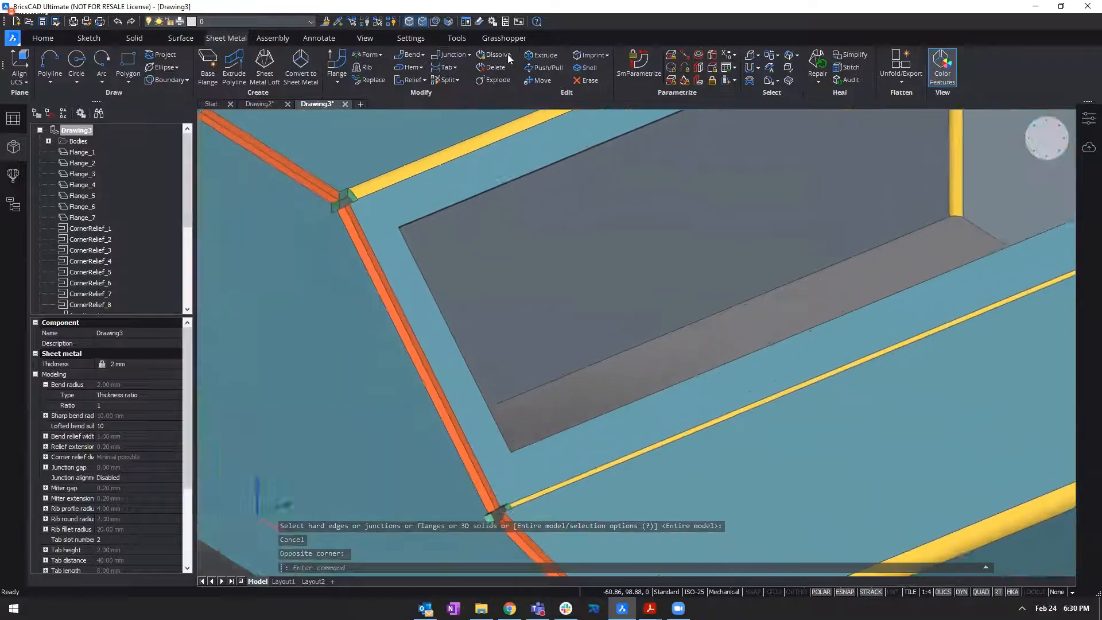
{"action": "left_click", "coordinate": [411, 56]}
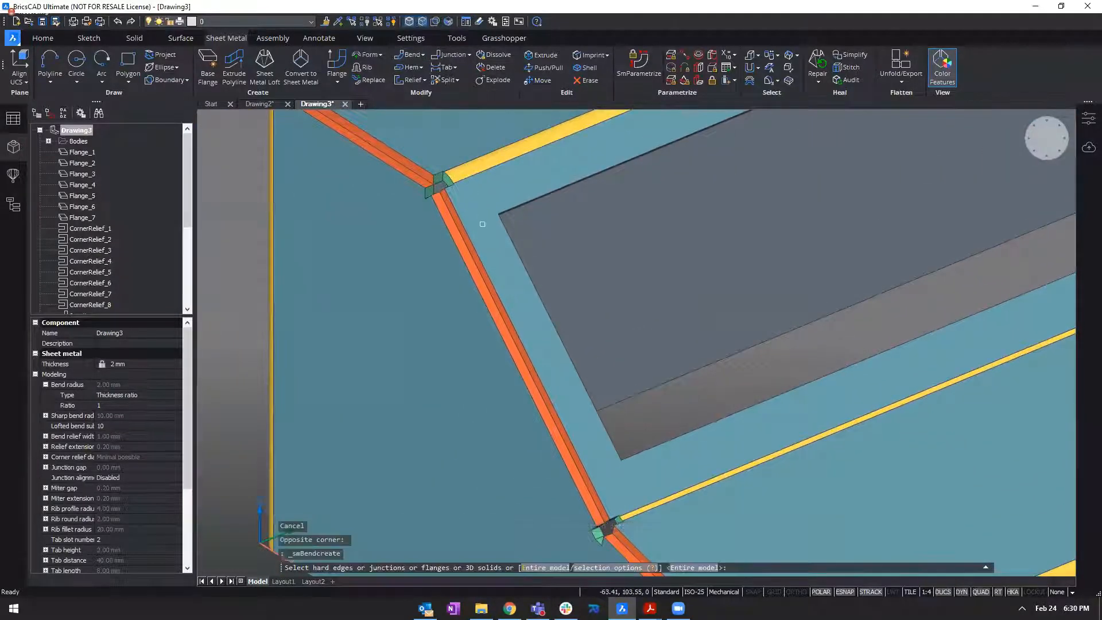
{"action": "left_click", "coordinate": [470, 258]}
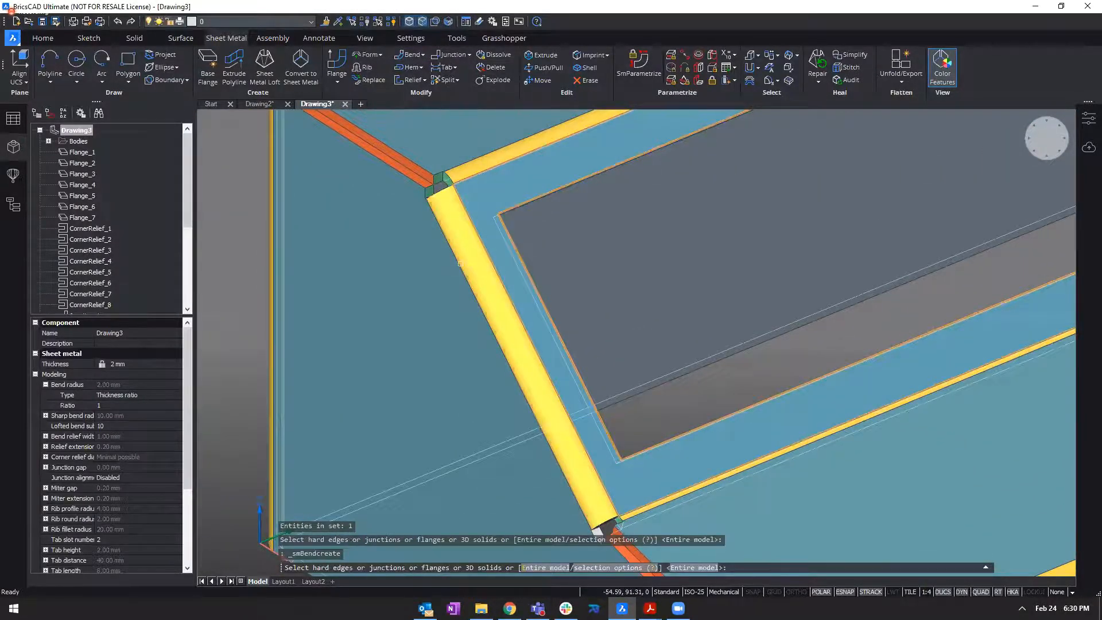
{"action": "middle_click_drag", "start_coordinate": [470, 257], "coordinate": [405, 250]}
{"action": "middle_click_drag", "start_coordinate": [889, 333], "coordinate": [651, 341], "text": "shift"}
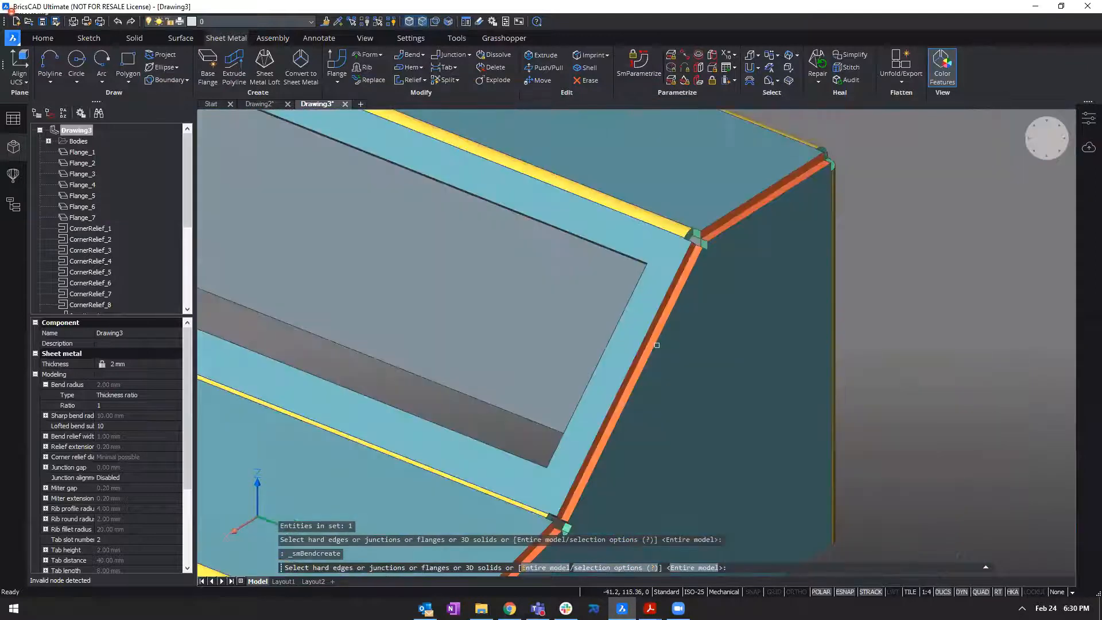
{"action": "left_click", "coordinate": [651, 341]}
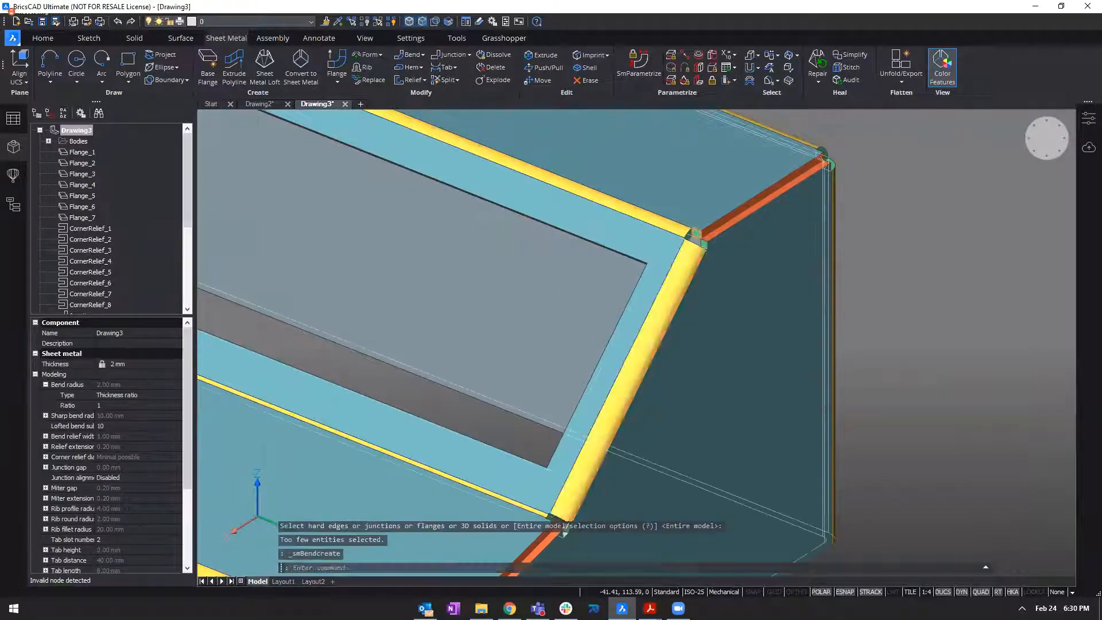
{"action": "scroll", "coordinate": [891, 319], "scroll_direction": "down", "scroll_amount": 5}
{"action": "middle_click_drag", "start_coordinate": [887, 312], "coordinate": [711, 279], "text": "shift"}
{"action": "key", "text": "Return"}
{"action": "key", "text": "Return"}
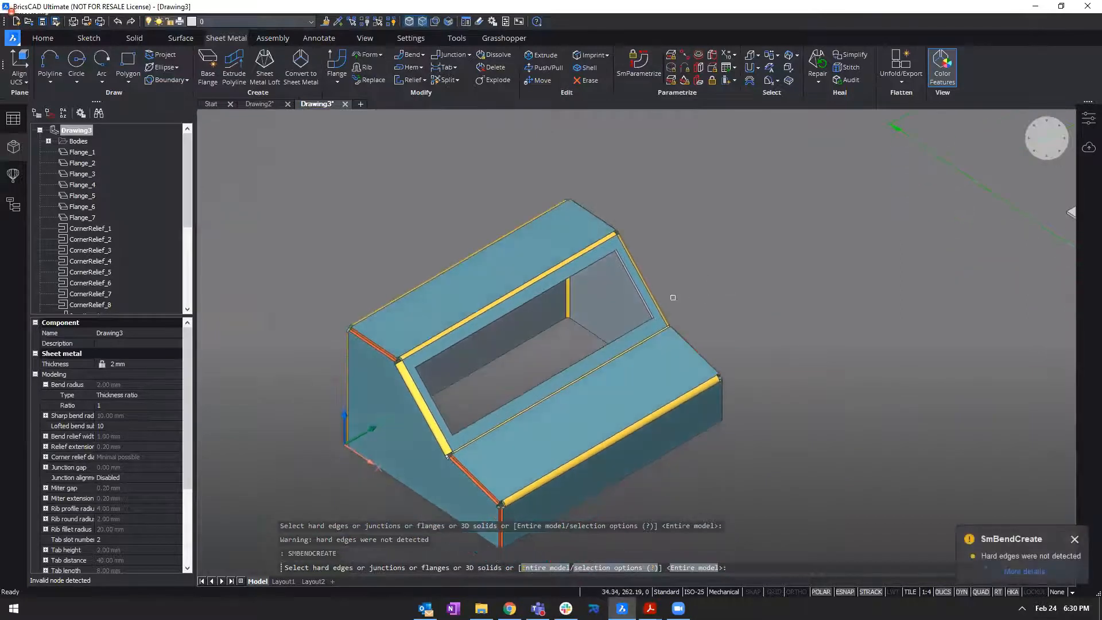
{"action": "key", "text": "Escape"}
{"action": "key", "text": "Escape"}
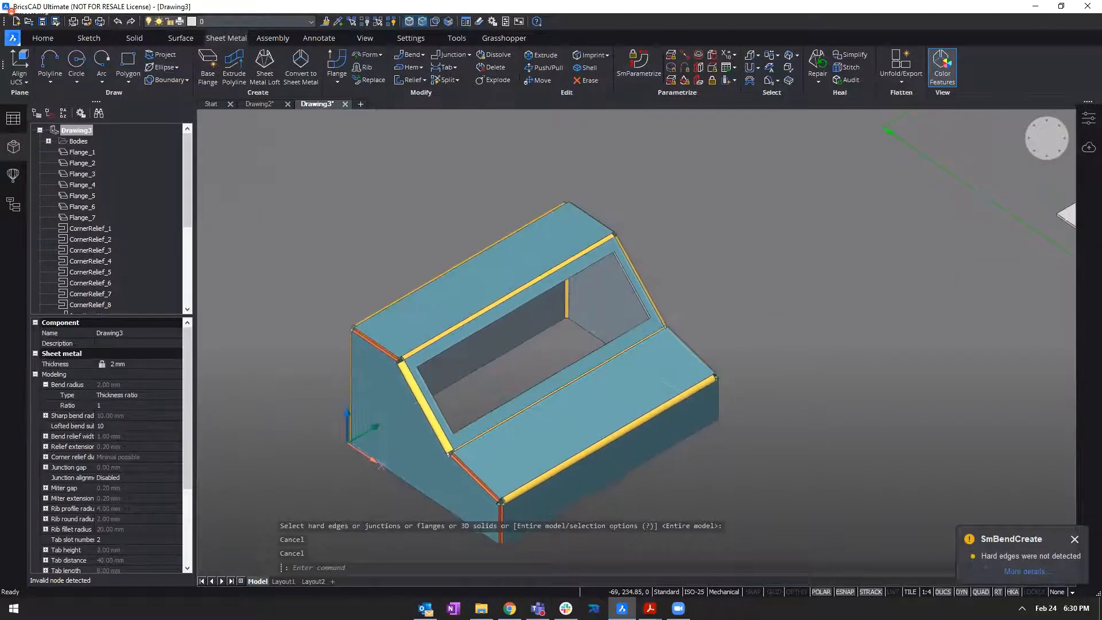
Try to unfold the modified sheet metal body from its top face and preview the flat pattern behind the model.
{"action": "scroll", "coordinate": [525, 313], "scroll_direction": "down", "scroll_amount": 2}
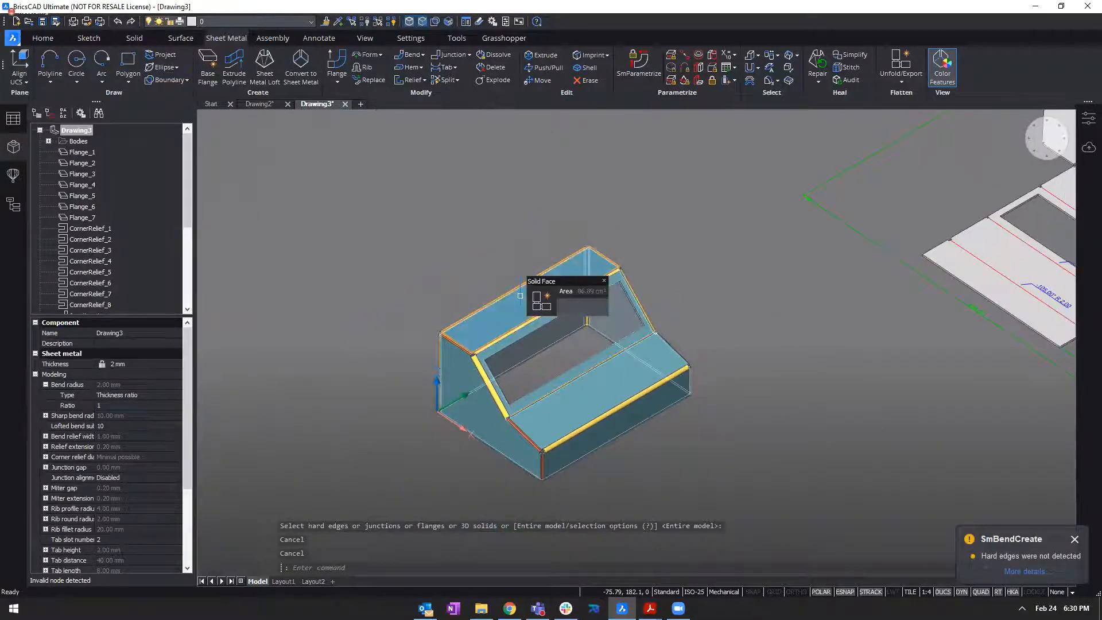
{"action": "left_click", "coordinate": [547, 312]}
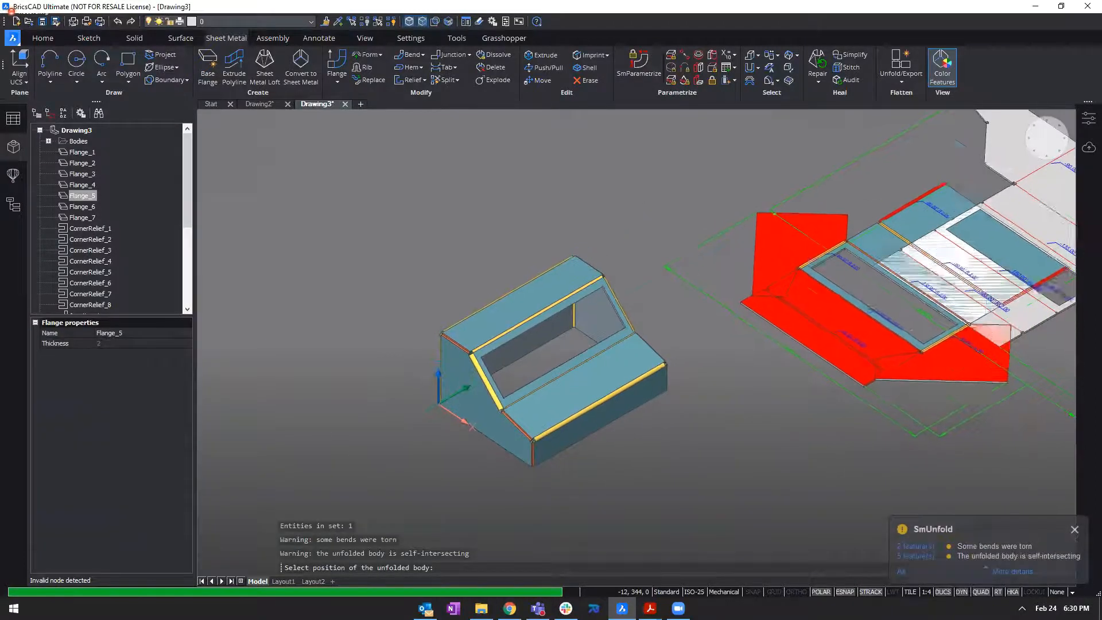
{"action": "middle_click_drag", "start_coordinate": [598, 209], "coordinate": [644, 341]}
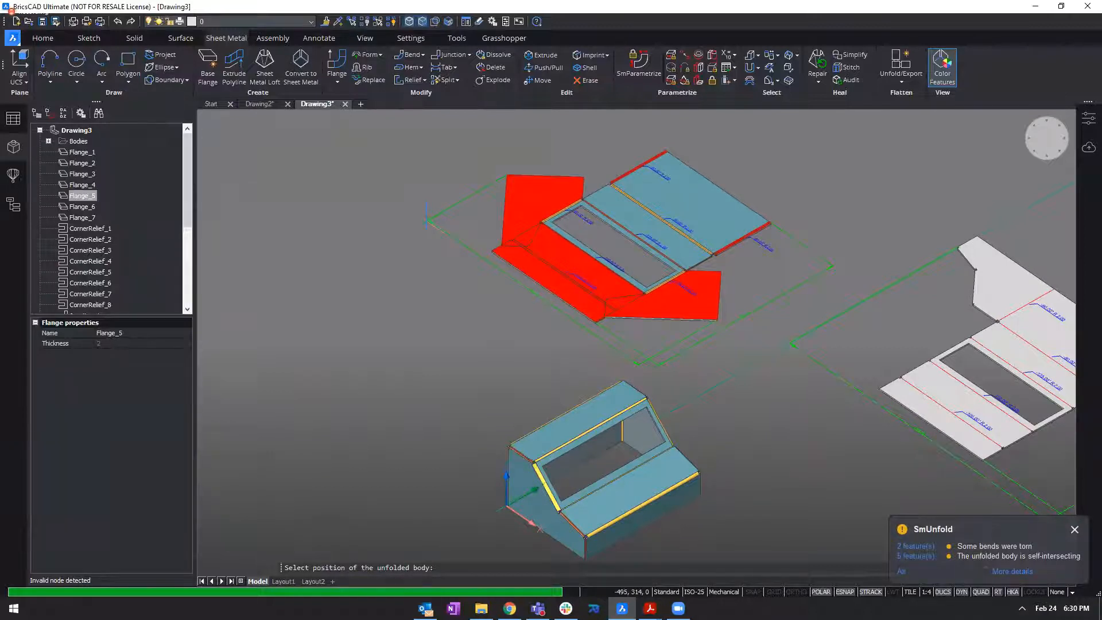
{"action": "key", "text": "Escape"}
Examine the new side bends, the corner reliefs and the frame around the window opening up close.
{"action": "middle_click", "coordinate": [464, 227]}
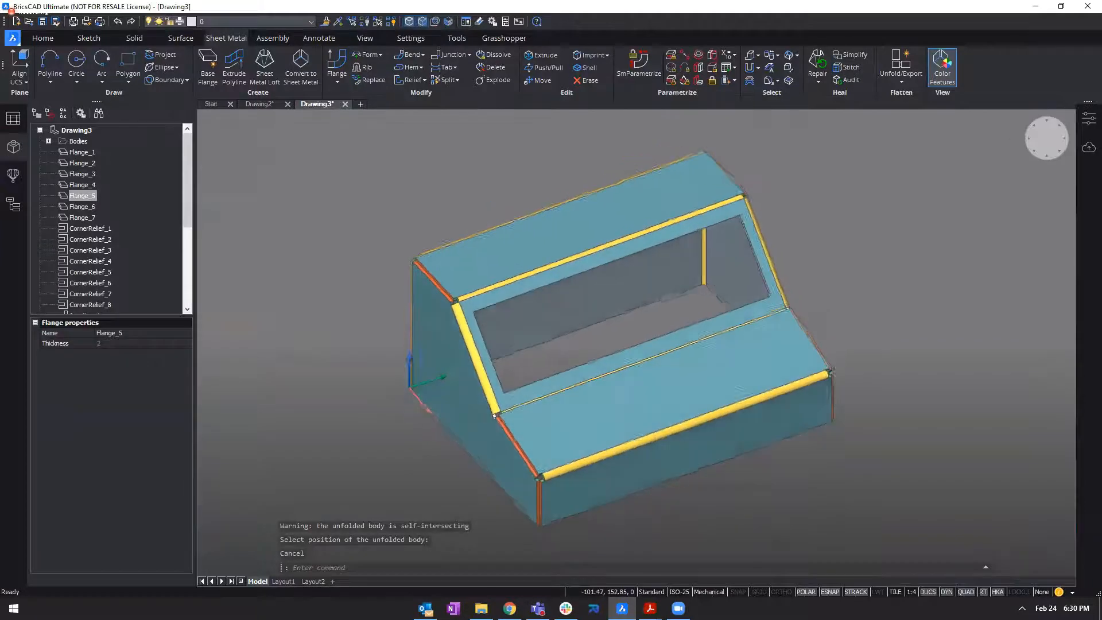
{"action": "middle_click_drag", "start_coordinate": [529, 216], "coordinate": [491, 200], "text": "shift"}
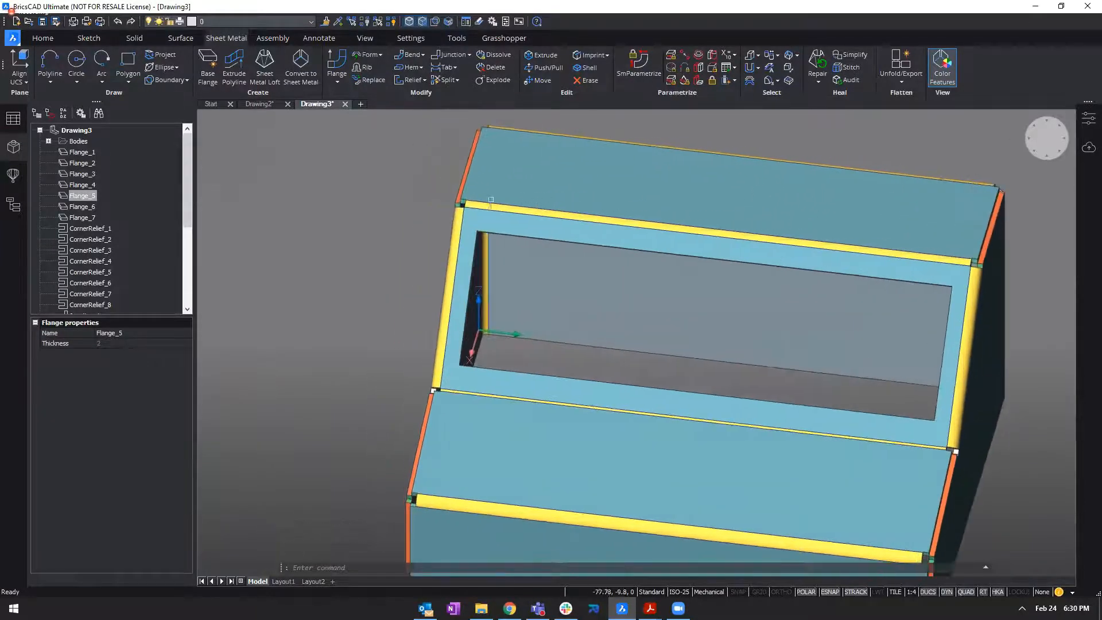
{"action": "scroll", "coordinate": [457, 208], "scroll_direction": "up", "scroll_amount": 4}
{"action": "middle_click_drag", "start_coordinate": [624, 386], "coordinate": [577, 362], "text": "shift"}
{"action": "left_click", "coordinate": [608, 236]}
{"action": "scroll", "coordinate": [566, 276], "scroll_direction": "down", "scroll_amount": 1}
{"action": "key", "text": "Escape"}
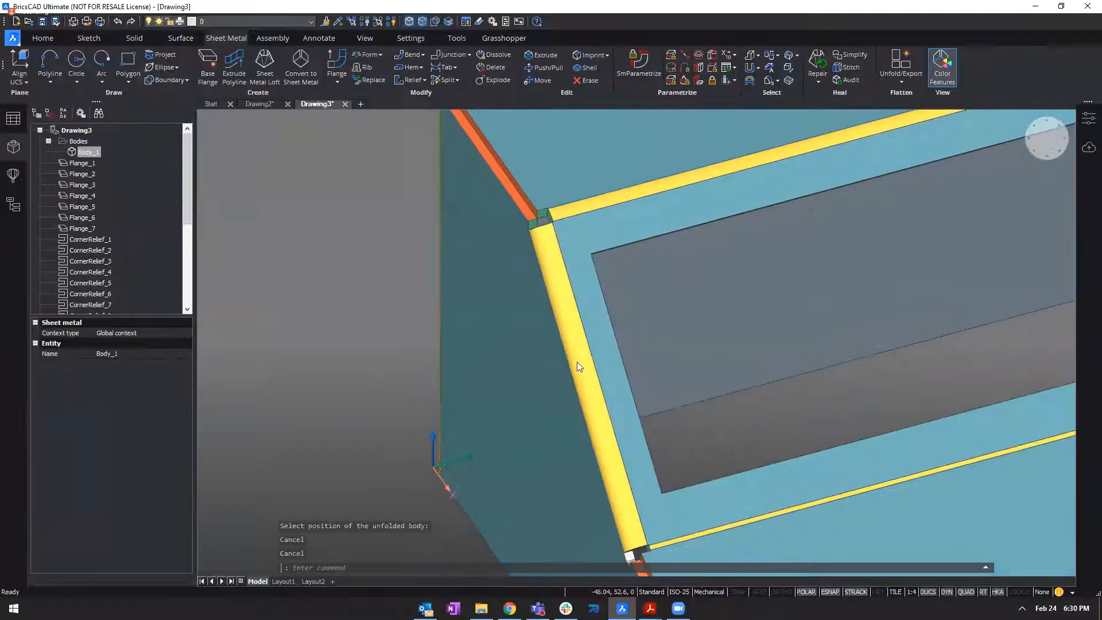
{"action": "scroll", "coordinate": [577, 361], "scroll_direction": "down", "scroll_amount": 3}
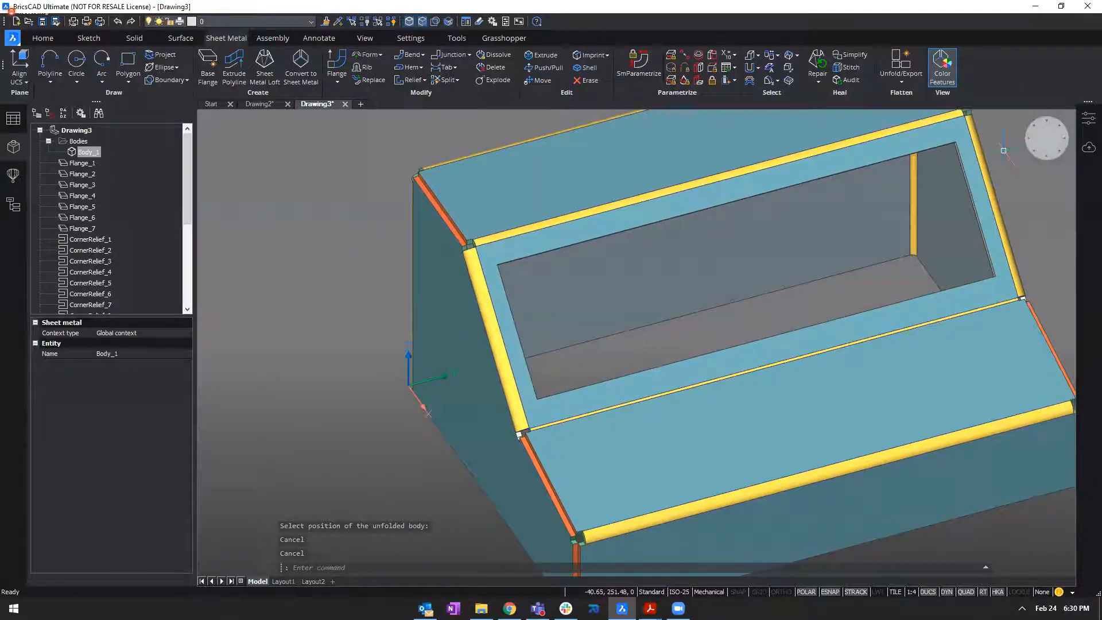
{"action": "scroll", "coordinate": [534, 241], "scroll_direction": "up", "scroll_amount": 8}
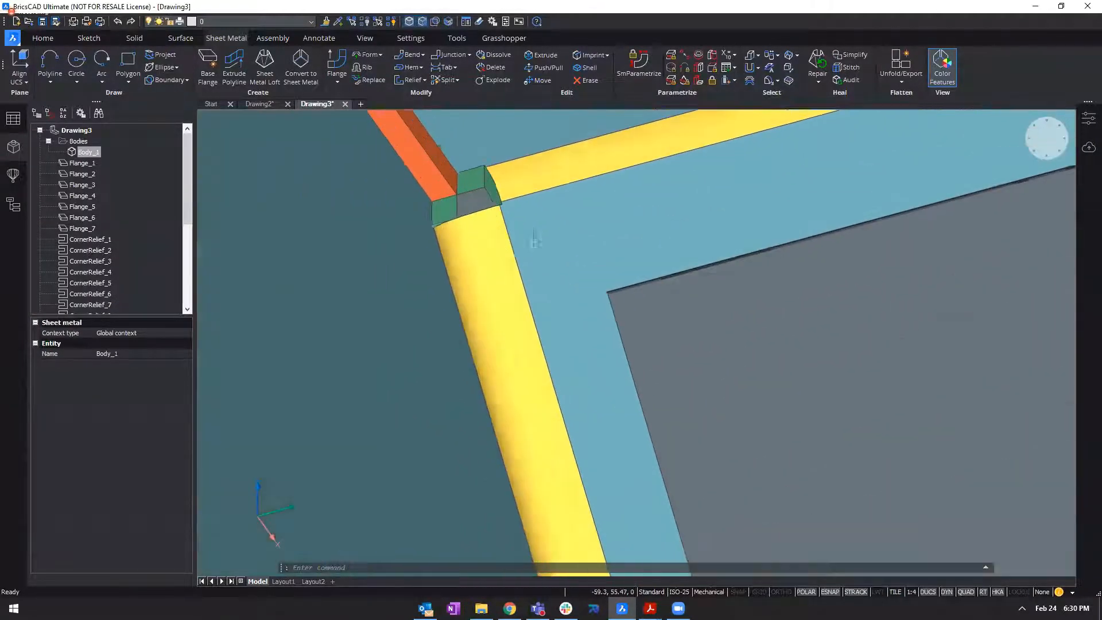
{"action": "scroll", "coordinate": [620, 317], "scroll_direction": "up", "scroll_amount": 3}
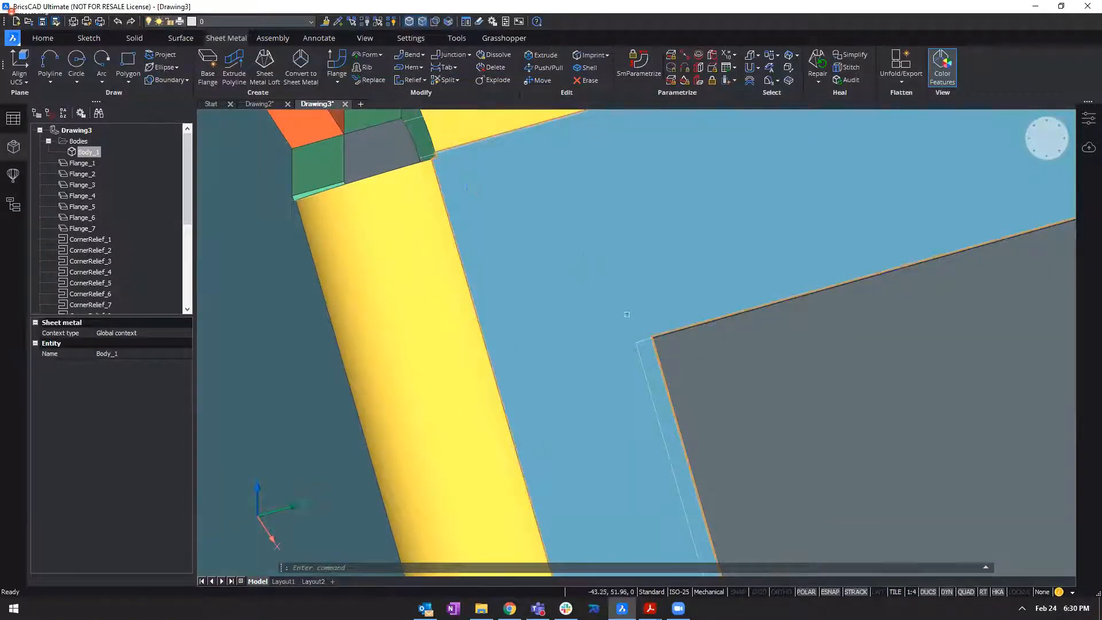
{"action": "scroll", "coordinate": [713, 406], "scroll_direction": "down", "scroll_amount": 5}
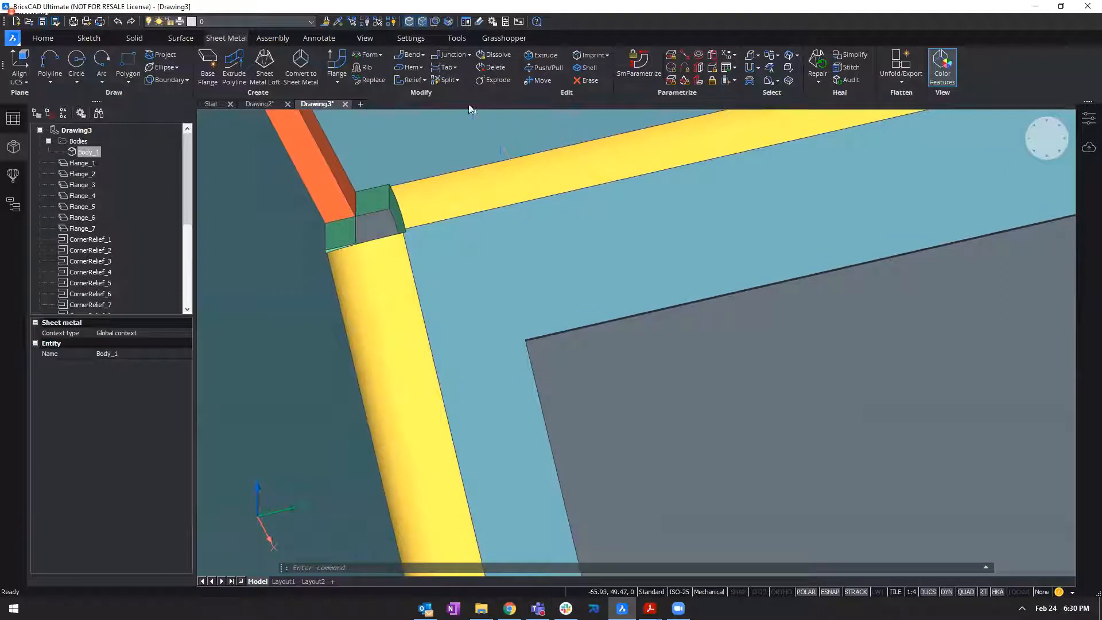
Try a Smart Split from the window's upper-left corner to the adjacent corner relief, and undo it.
{"action": "left_click", "coordinate": [458, 80]}
{"action": "left_click", "coordinate": [459, 90]}
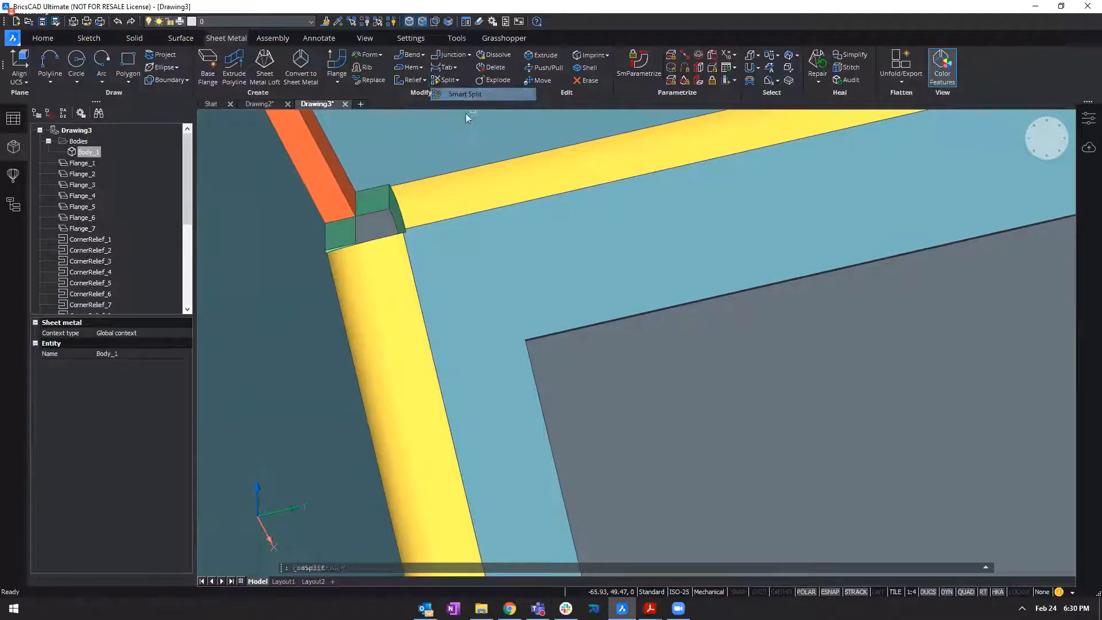
{"action": "left_click", "coordinate": [525, 339]}
{"action": "scroll", "coordinate": [316, 185], "scroll_direction": "up", "scroll_amount": 5}
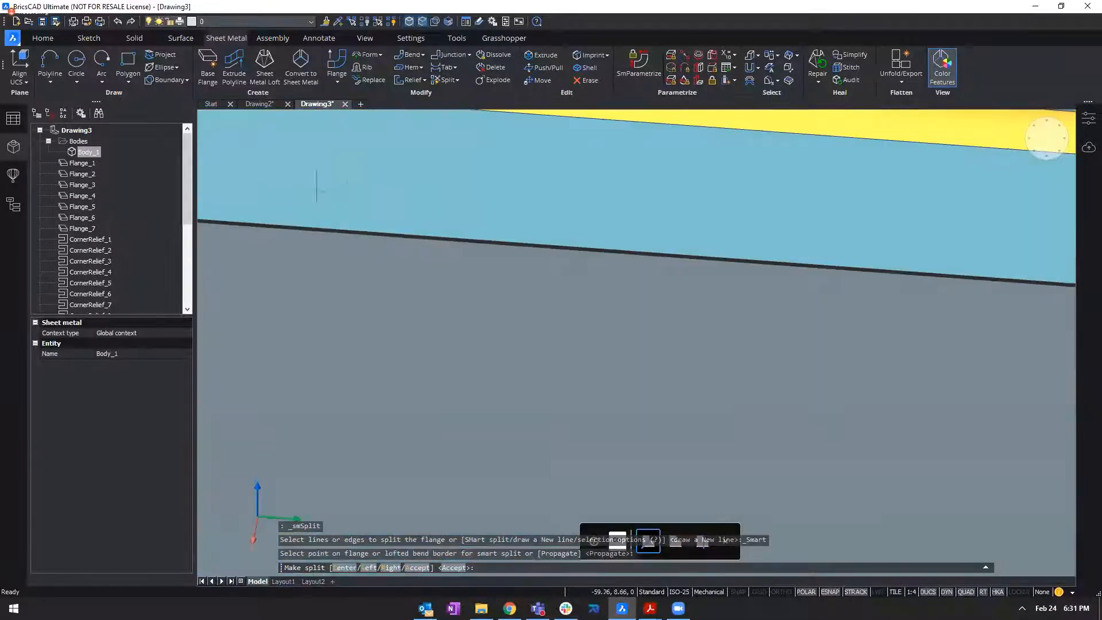
{"action": "scroll", "coordinate": [633, 314], "scroll_direction": "down", "scroll_amount": 3}
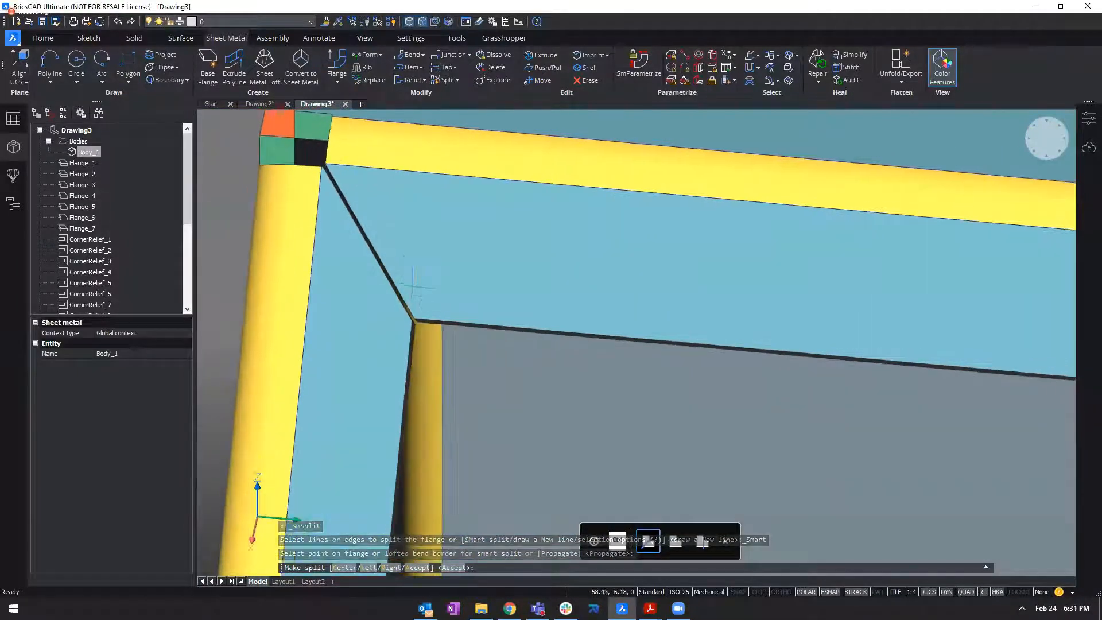
{"action": "key", "text": "Escape"}
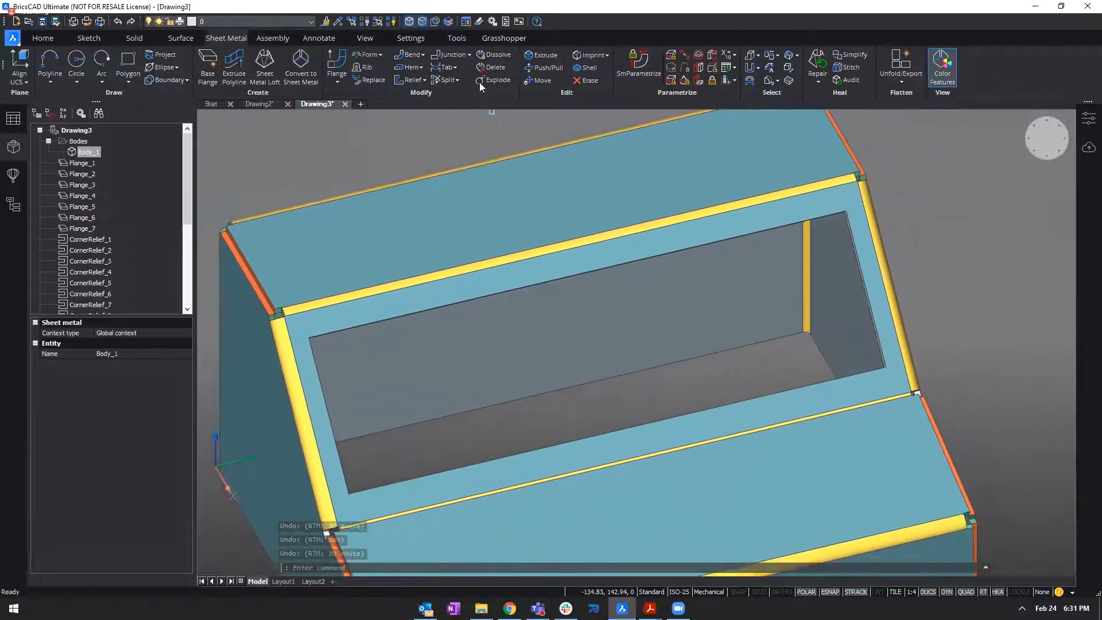
Set up a Smart Split Propagate from the window opening's upper-left corner to preview matching splits at all four corners.
{"action": "left_click", "coordinate": [457, 81]}
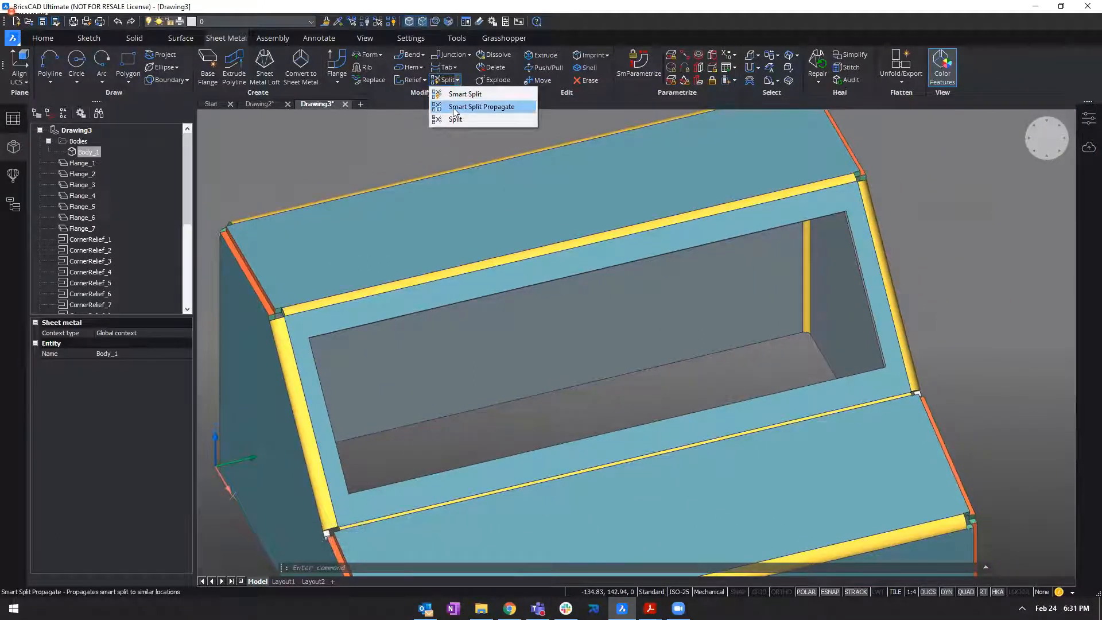
{"action": "left_click", "coordinate": [455, 108]}
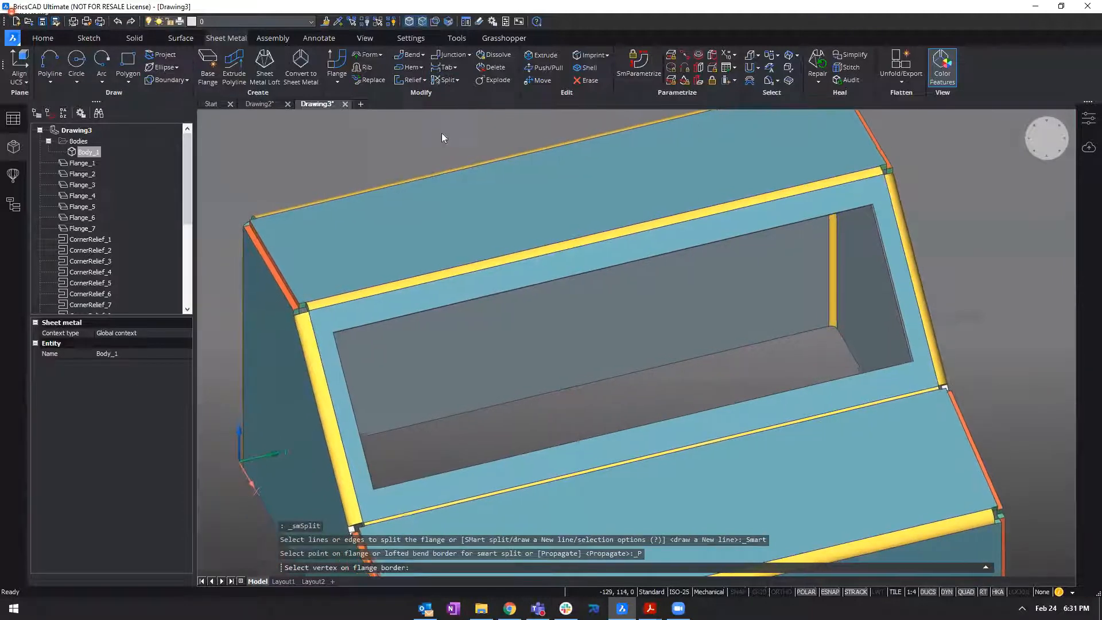
{"action": "scroll", "coordinate": [451, 310], "scroll_direction": "up", "scroll_amount": 3}
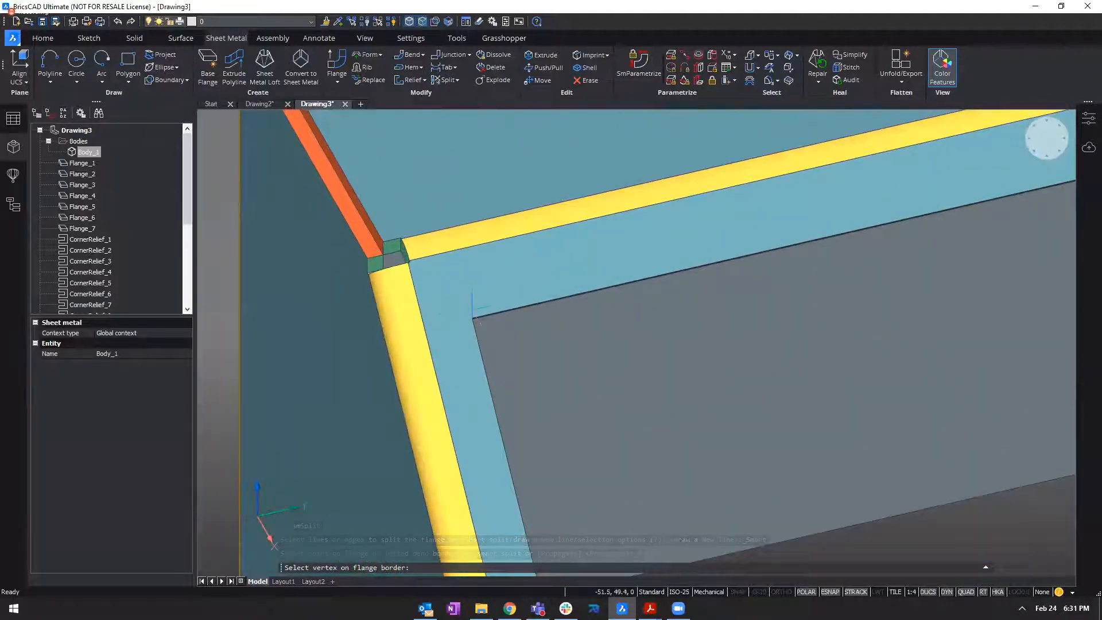
{"action": "left_click", "coordinate": [471, 314]}
{"action": "scroll", "coordinate": [449, 277], "scroll_direction": "down", "scroll_amount": 5}
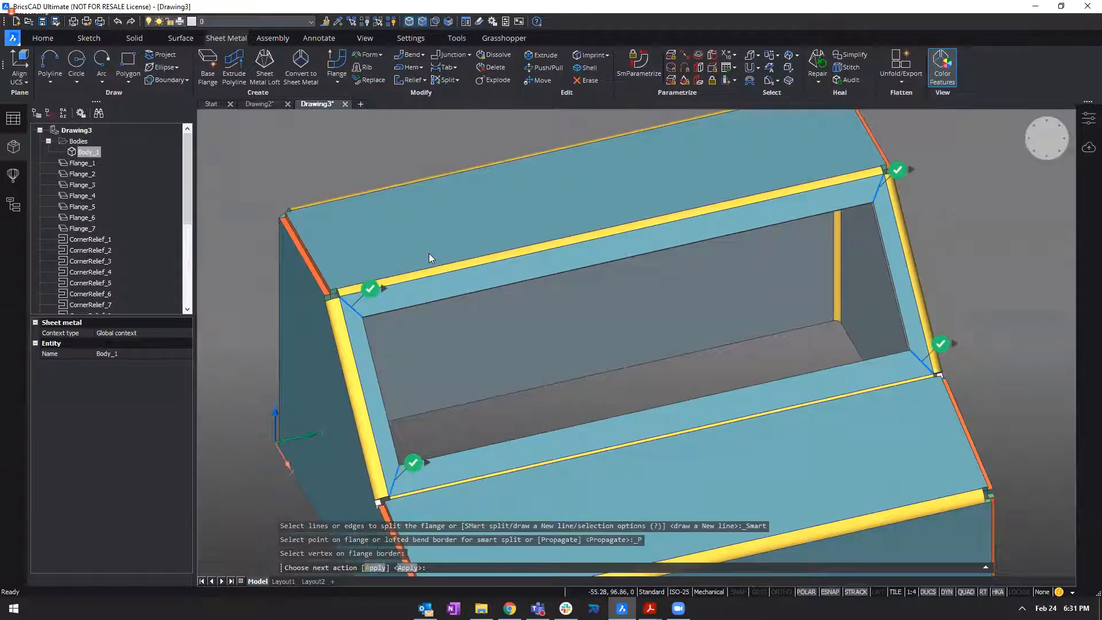
Review the proposed corner splits from several angles, and apply all four to the sloped window face.
{"action": "mouse_move", "coordinate": [450, 240]}
{"action": "middle_mouse_down", "text": "shift"}
{"action": "mouse_move", "coordinate": [399, 216]}
{"action": "mouse_move", "coordinate": [446, 208]}
{"action": "middle_mouse_up", "text": "shift"}
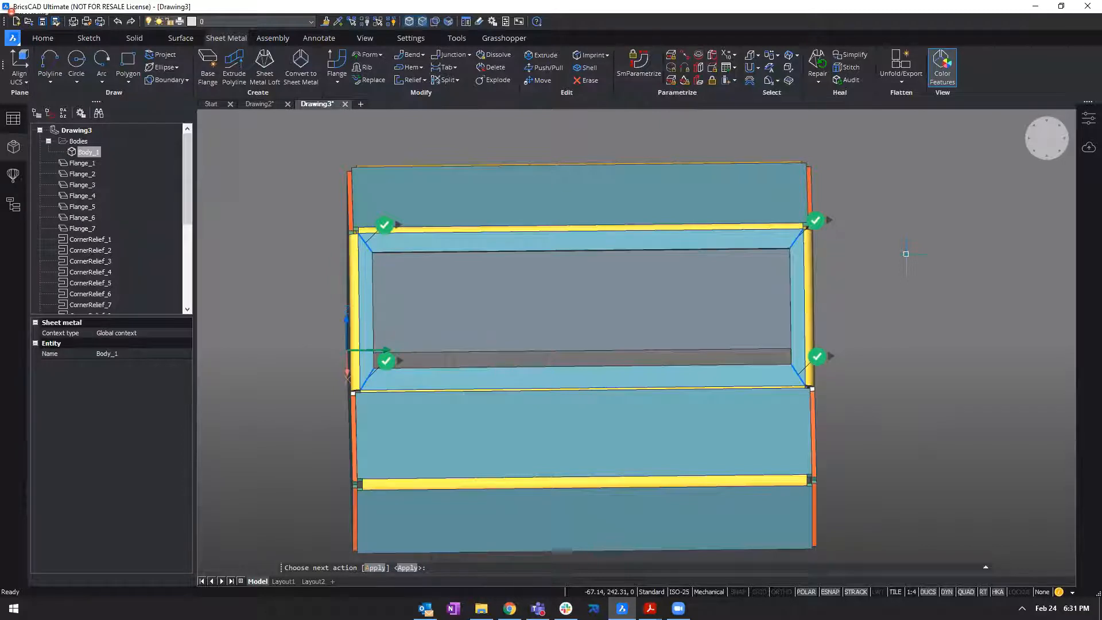
{"action": "middle_click_drag", "start_coordinate": [804, 172], "coordinate": [519, 200], "text": "shift"}
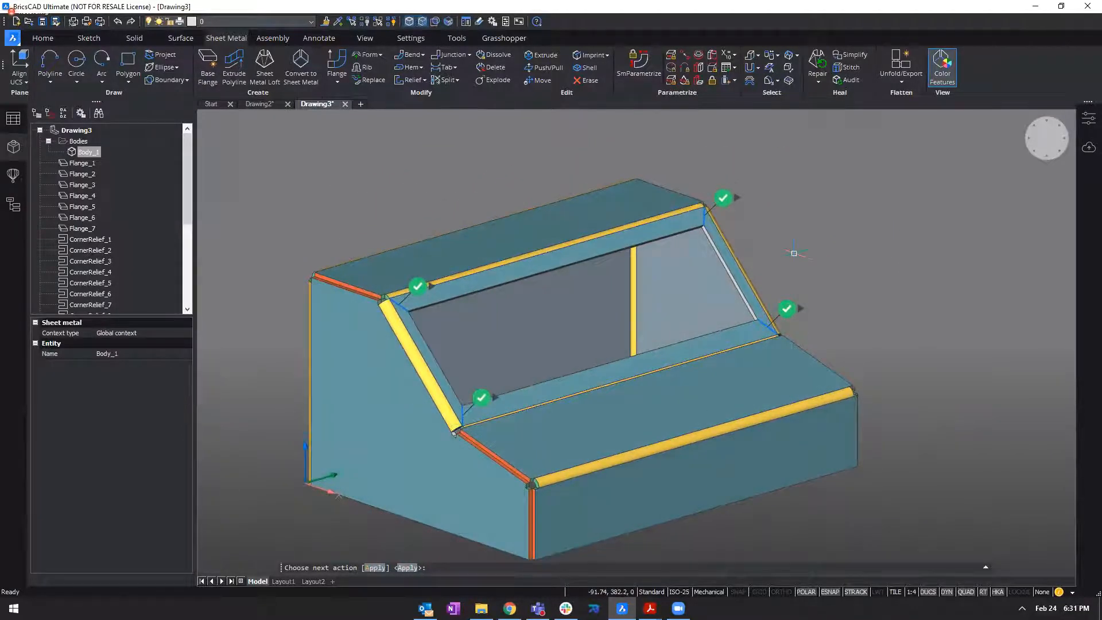
{"action": "mouse_move", "coordinate": [764, 178]}
{"action": "middle_mouse_down", "text": "shift"}
{"action": "mouse_move", "coordinate": [764, 212]}
{"action": "mouse_move", "coordinate": [493, 396]}
{"action": "mouse_move", "coordinate": [435, 355]}
{"action": "middle_mouse_up", "text": "shift"}
{"action": "scroll", "coordinate": [644, 332], "scroll_direction": "down", "scroll_amount": 1}
{"action": "middle_click_drag", "start_coordinate": [866, 234], "coordinate": [838, 236], "text": "shift"}
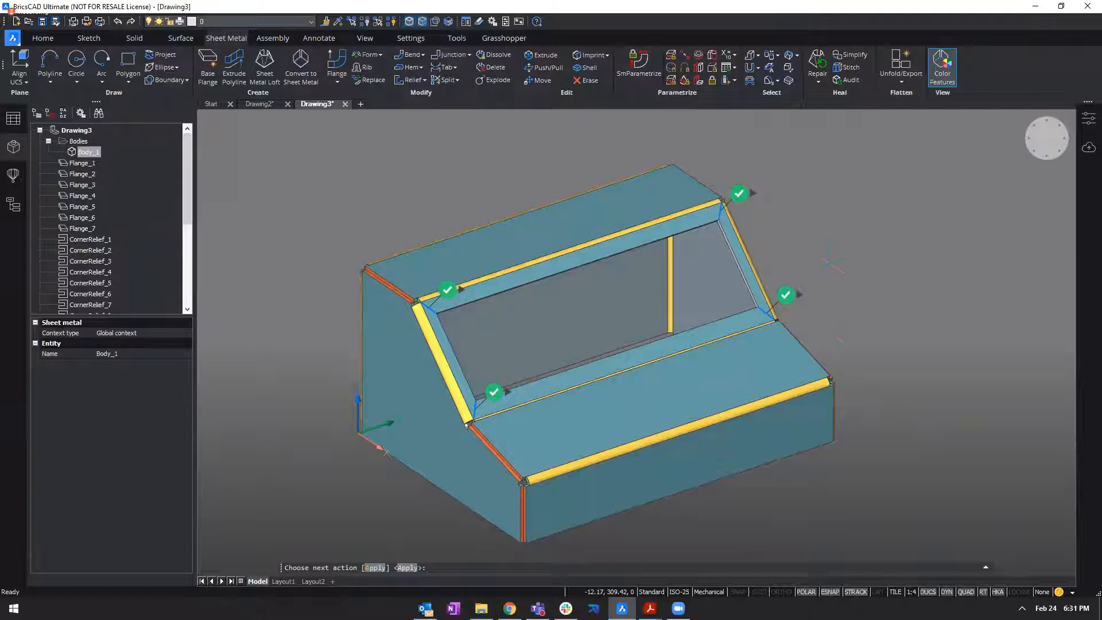
{"action": "key", "text": "Return"}
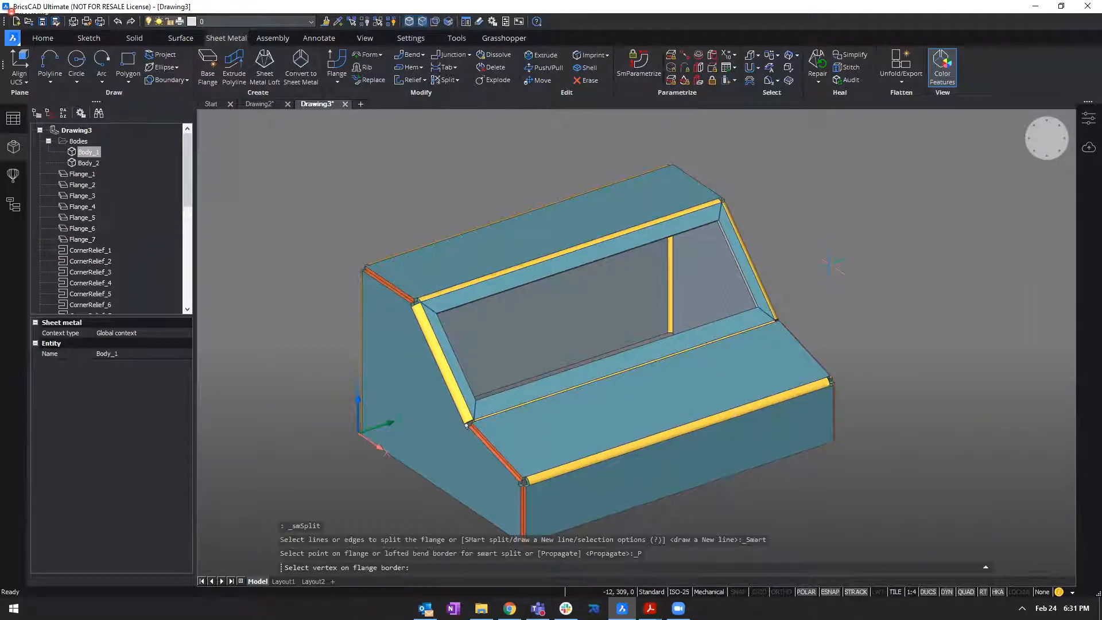
{"action": "key", "text": "Escape"}
{"action": "key", "text": "Escape"}
{"action": "key", "text": "Escape"}
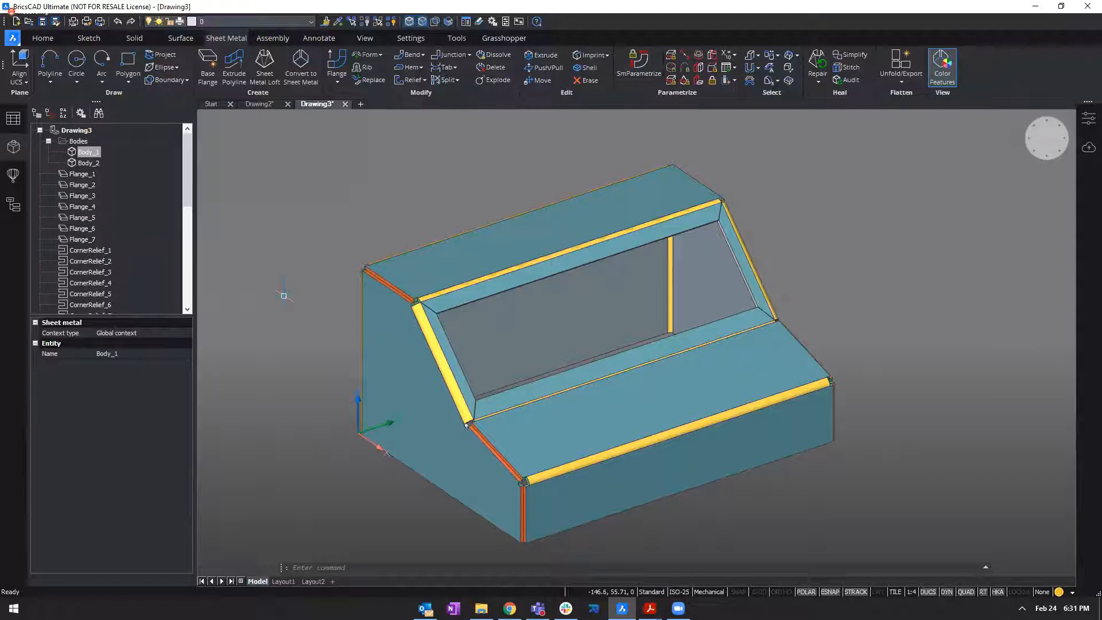
Highlight Body_1 and Body_2 in turn to identify which parts of the enclosure each one covers.
{"action": "double_click", "coordinate": [491, 179]}
{"action": "scroll", "coordinate": [505, 193], "scroll_direction": "down", "scroll_amount": 1}
{"action": "middle_click_drag", "start_coordinate": [505, 192], "coordinate": [624, 194], "text": "shift"}
{"action": "scroll", "coordinate": [624, 194], "scroll_direction": "down", "scroll_amount": 2}
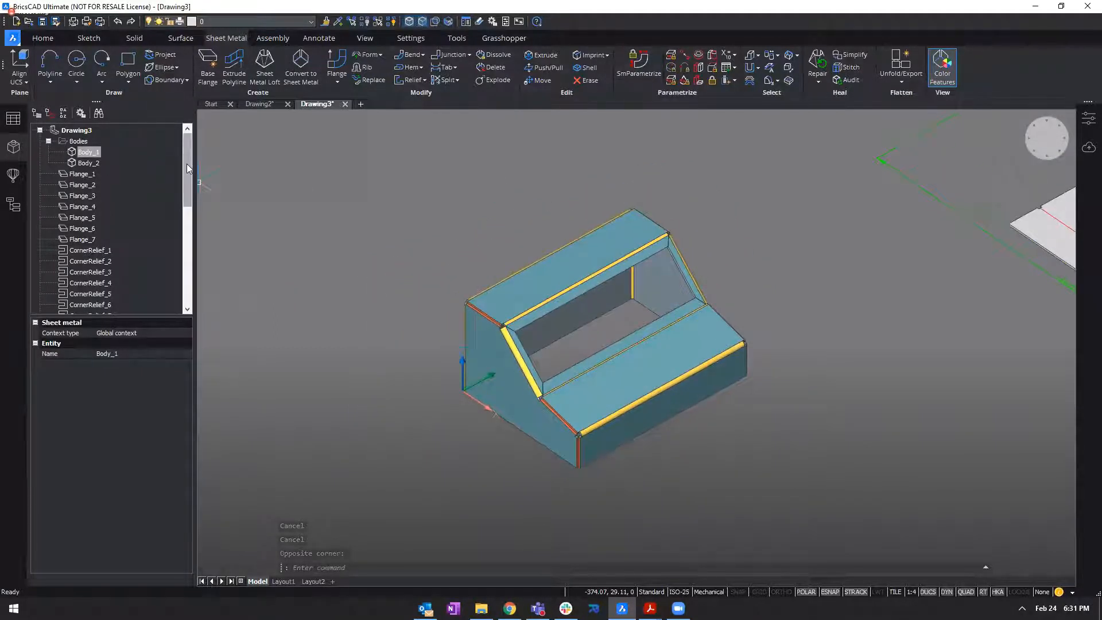
{"action": "left_click", "coordinate": [91, 152]}
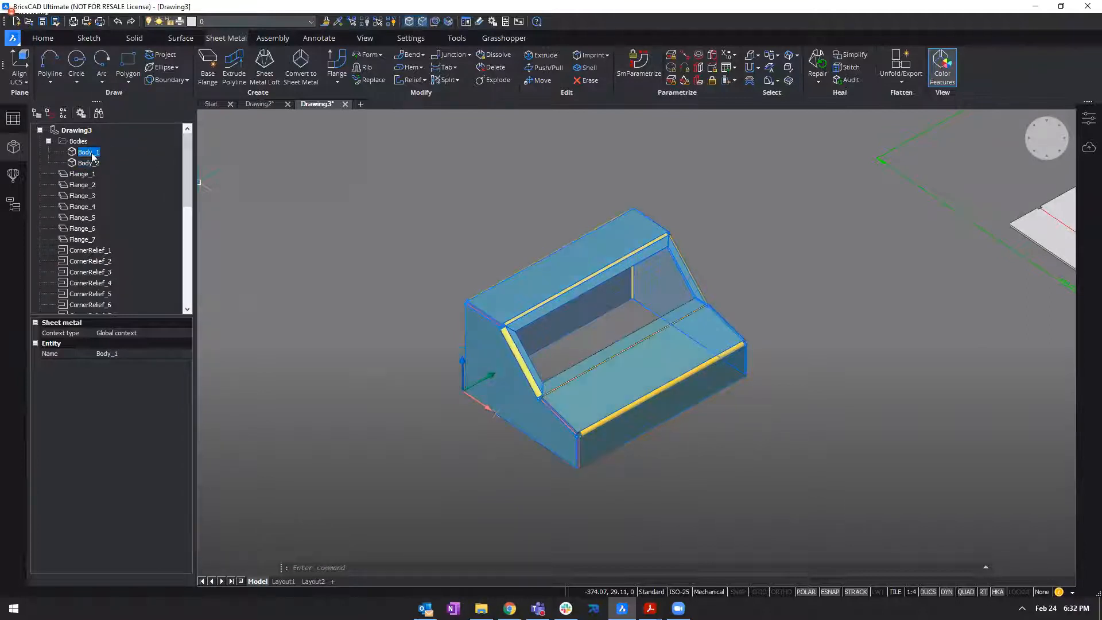
{"action": "left_click", "coordinate": [90, 164]}
{"action": "scroll", "coordinate": [562, 460], "scroll_direction": "up", "scroll_amount": 5}
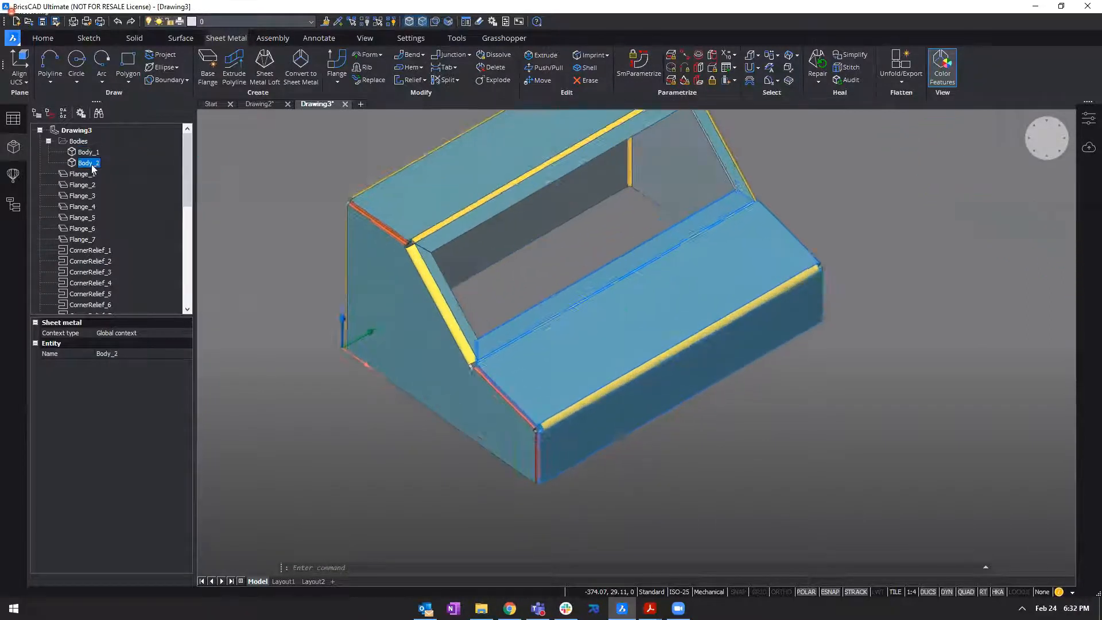
{"action": "scroll", "coordinate": [646, 367], "scroll_direction": "down", "scroll_amount": 3}
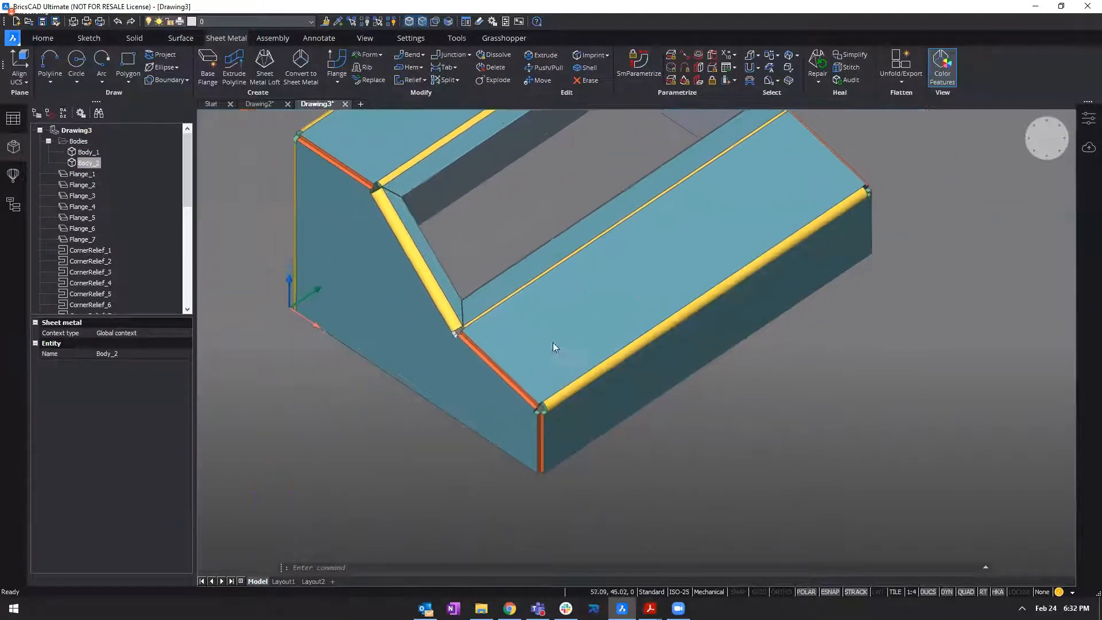
Unfold Body_1 from its top face, place the flat pattern behind the model and keep it.
{"action": "scroll", "coordinate": [645, 389], "scroll_direction": "down", "scroll_amount": 3}
{"action": "middle_click_drag", "start_coordinate": [642, 391], "coordinate": [580, 338], "text": "shift"}
{"action": "key", "text": "Escape"}
{"action": "left_click", "coordinate": [549, 237]}
{"action": "key", "text": "Escape"}
{"action": "mouse_move", "coordinate": [534, 224]}
{"action": "middle_mouse_down", "text": "shift"}
{"action": "mouse_move", "coordinate": [518, 250]}
{"action": "mouse_move", "coordinate": [538, 240]}
{"action": "middle_mouse_up", "text": "shift"}
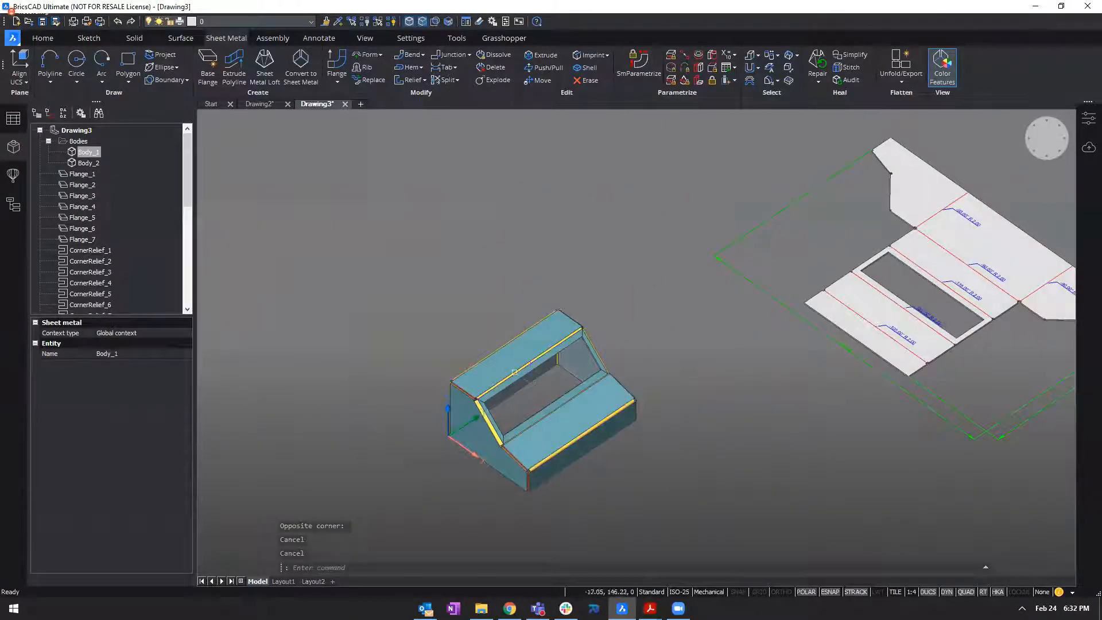
{"action": "left_click", "coordinate": [530, 372]}
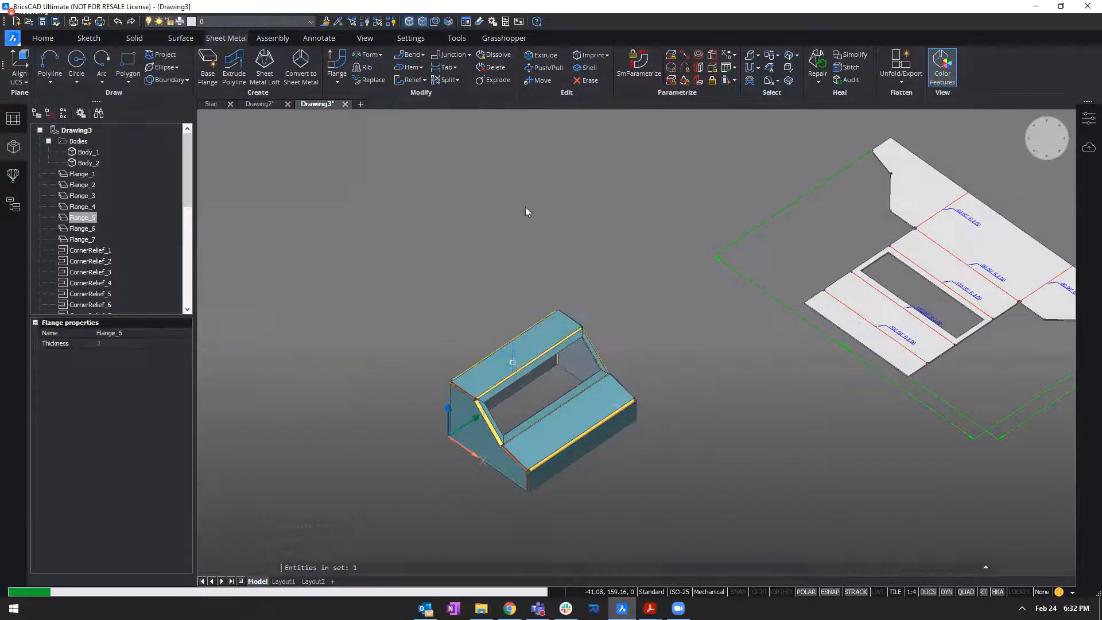
{"action": "left_click", "coordinate": [268, 129]}
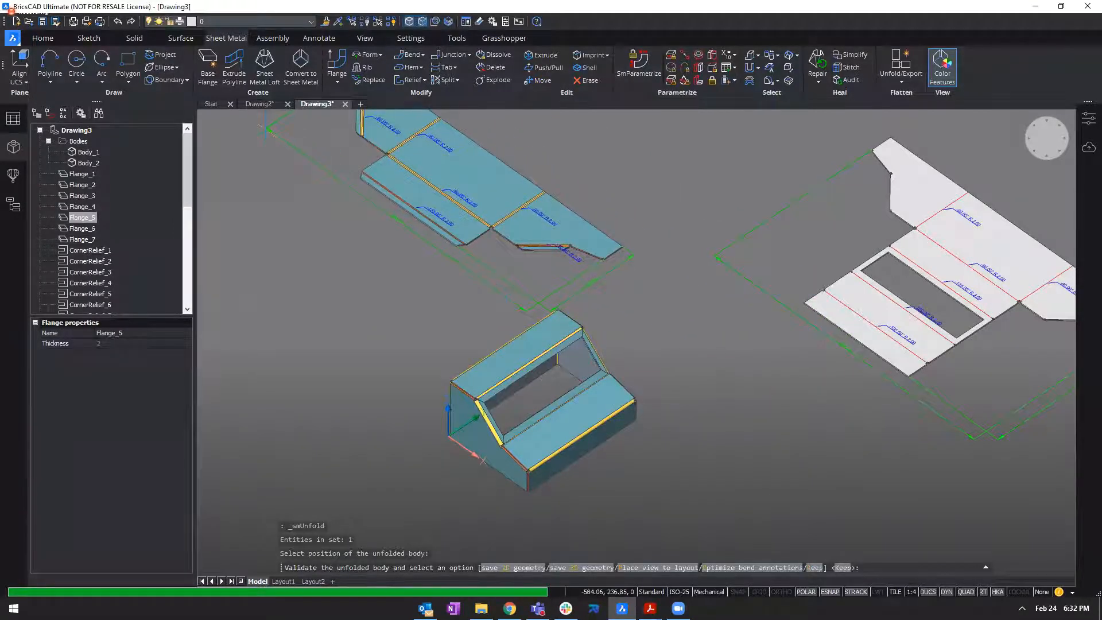
{"action": "key", "text": "Return"}
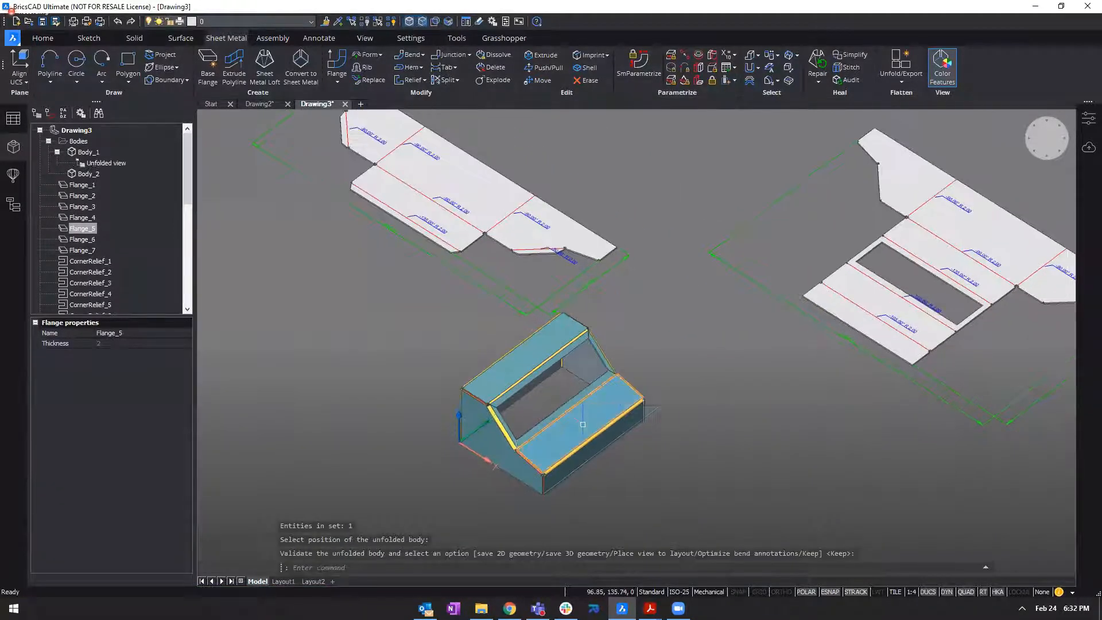
Unfold Body_2 from its front ledge face and keep the flat pattern beyond the far end of Body_1's pattern.
{"action": "key", "text": "Return"}
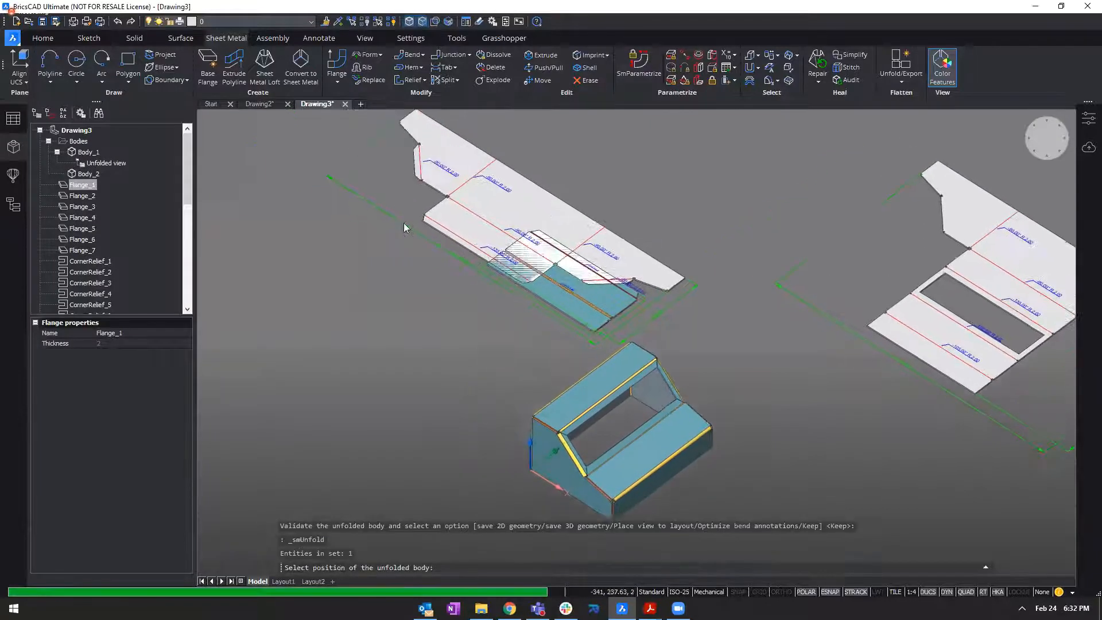
{"action": "left_click", "coordinate": [357, 169]}
{"action": "key", "text": "Return"}
{"action": "middle_click_drag", "start_coordinate": [450, 352], "coordinate": [625, 458], "text": "shift"}
{"action": "scroll", "coordinate": [625, 458], "scroll_direction": "down", "scroll_amount": 3}
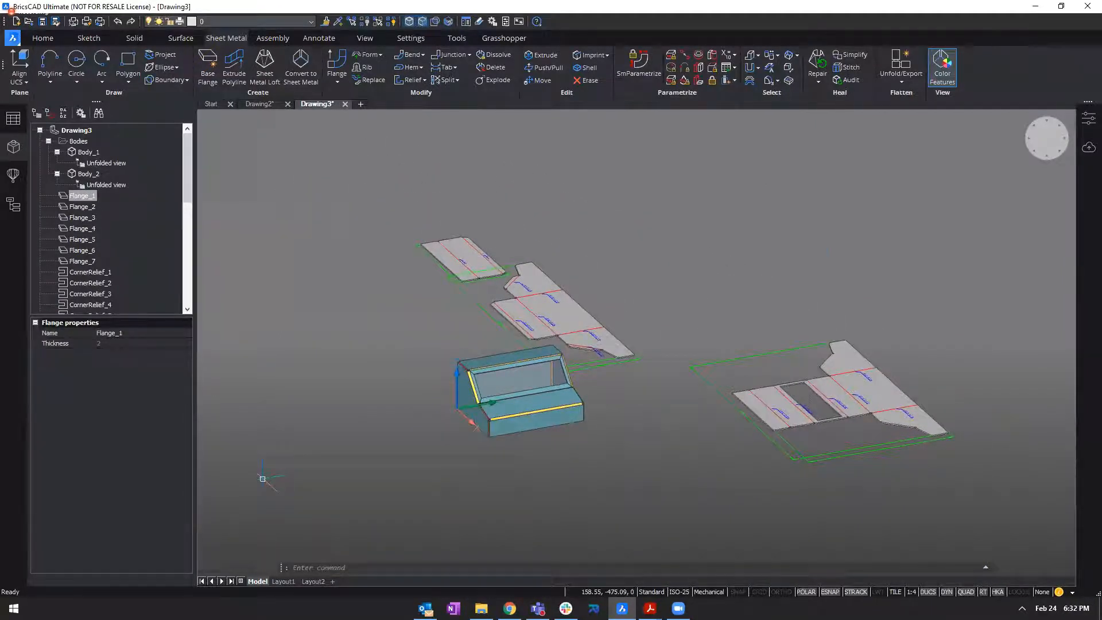
{"action": "left_click_drag", "start_coordinate": [746, 222], "coordinate": [777, 254]}
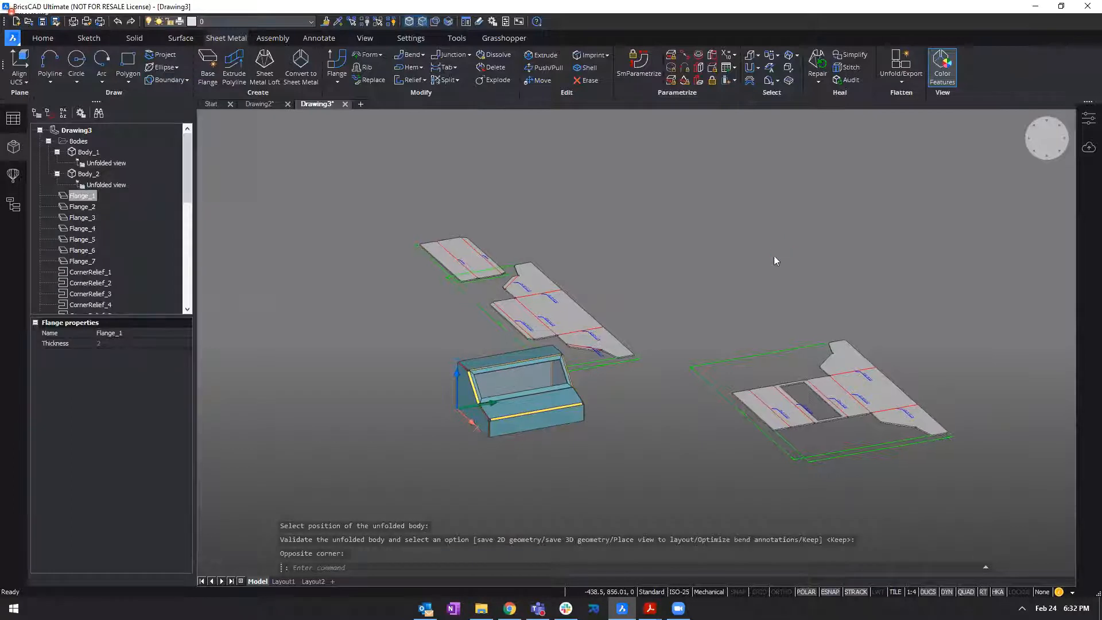
{"action": "scroll", "coordinate": [773, 257], "scroll_direction": "up", "scroll_amount": 3}
{"action": "middle_click_drag", "start_coordinate": [772, 256], "coordinate": [789, 257], "text": "shift"}
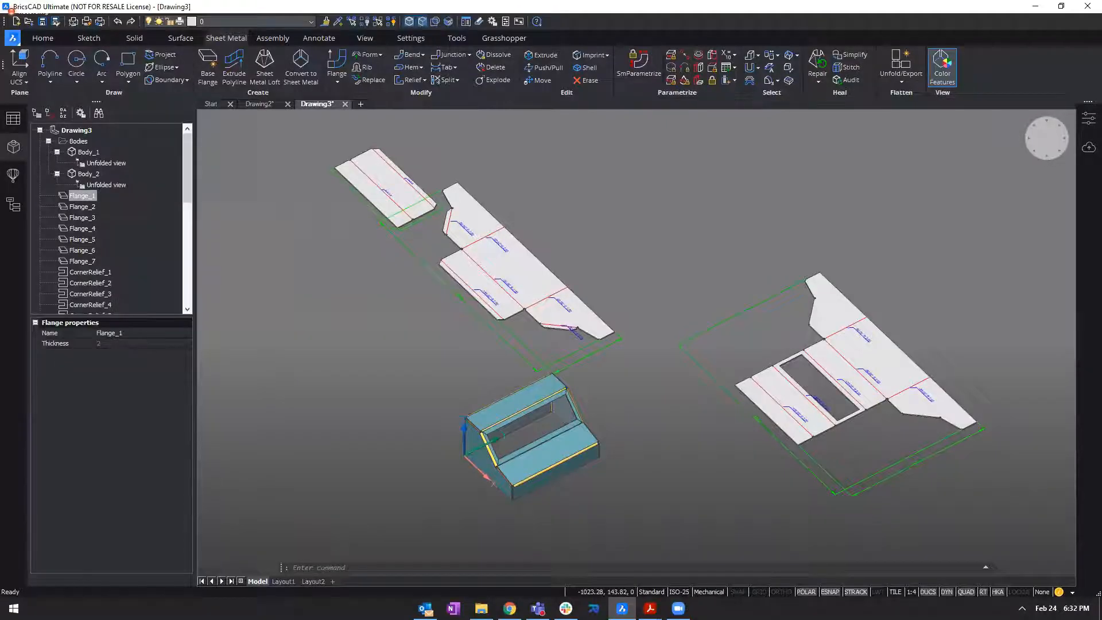